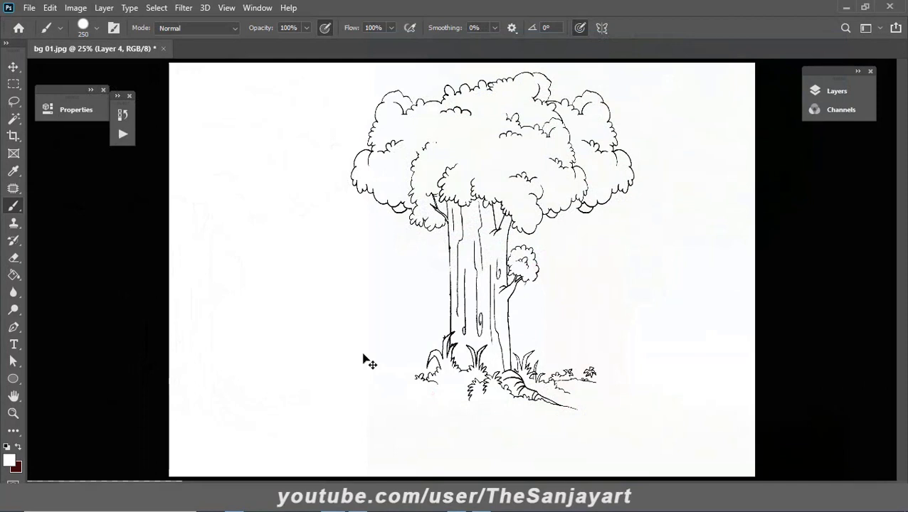
- Paint loose light-blue sky strokes across the top of the canvas at 50% brush opacity
click(9, 461)
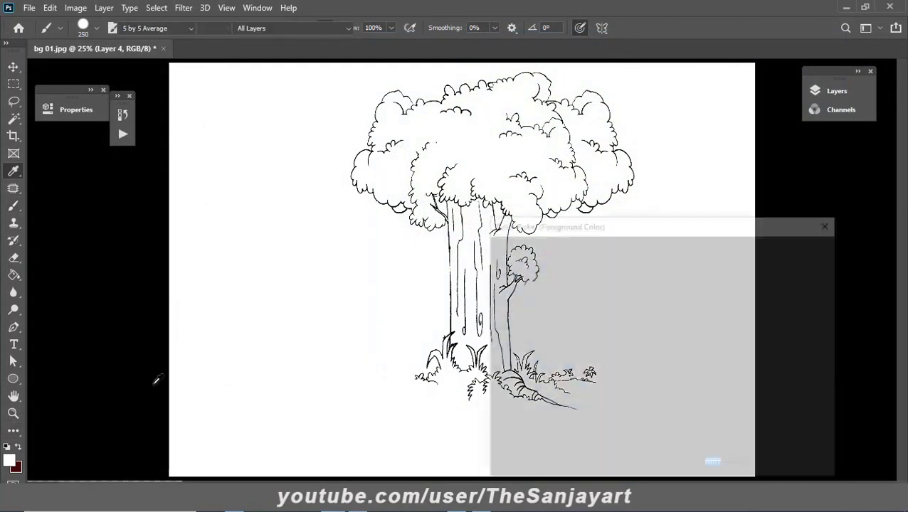
mouse_move(531, 82)
mouse_down()
mouse_move(395, 101)
mouse_move(548, 153)
mouse_move(171, 77)
mouse_move(270, 118)
mouse_move(310, 205)
mouse_move(523, 197)
mouse_move(717, 71)
mouse_move(353, 284)
mouse_move(182, 75)
mouse_up()
click(114, 28)
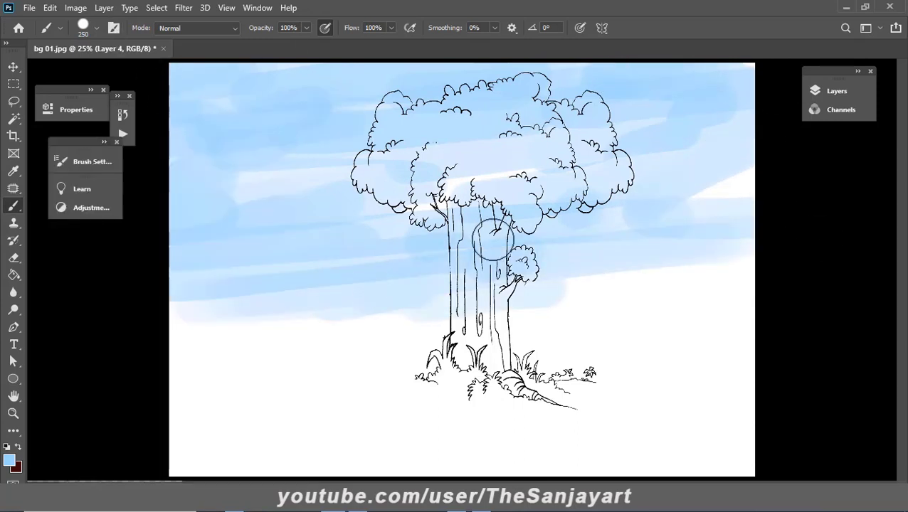
key(5)
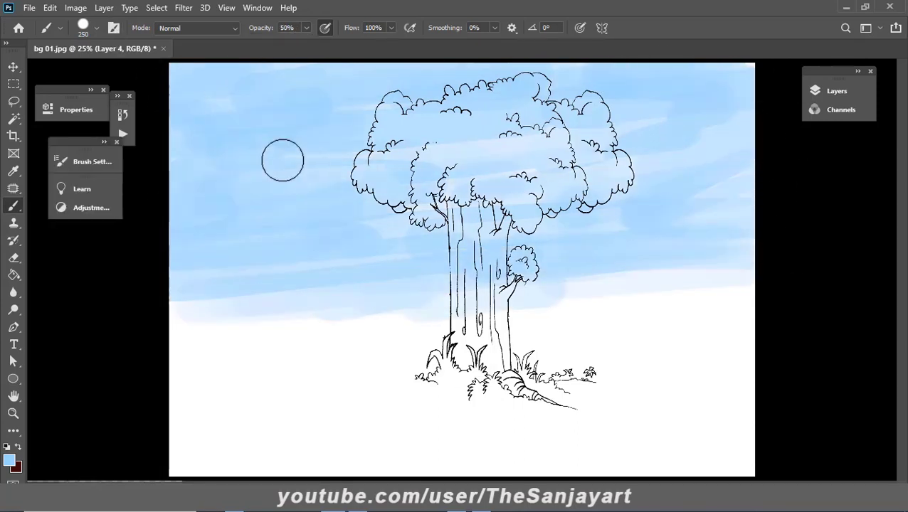
click(9, 461)
click(794, 251)
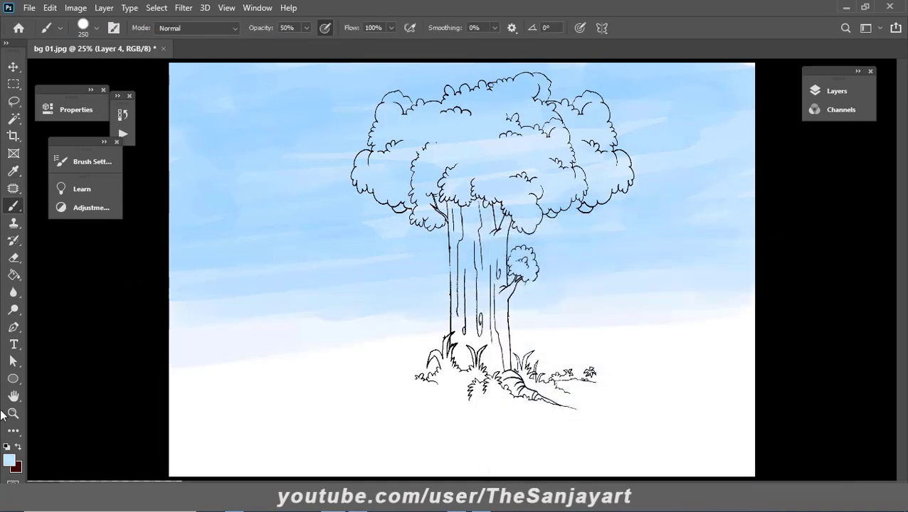
mouse_move(439, 300)
mouse_down()
mouse_move(462, 318)
mouse_move(213, 356)
mouse_up()
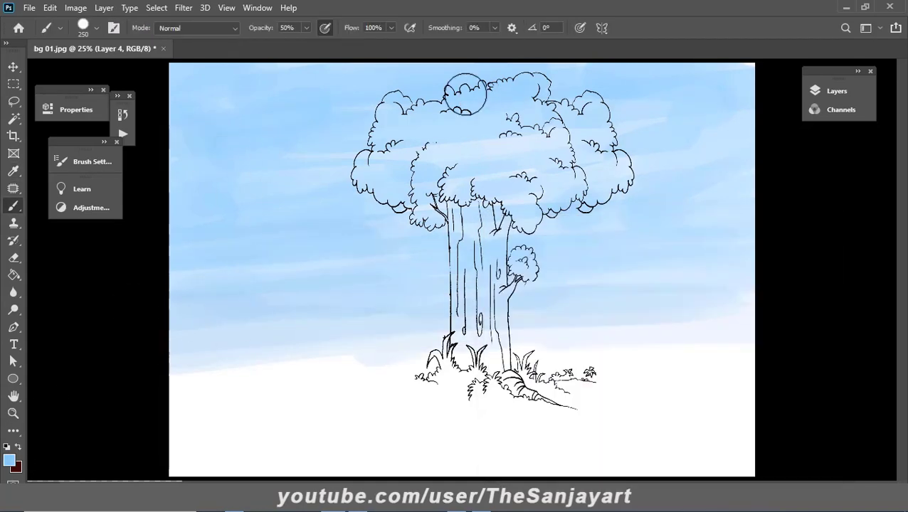
drag(614, 114, 739, 183)
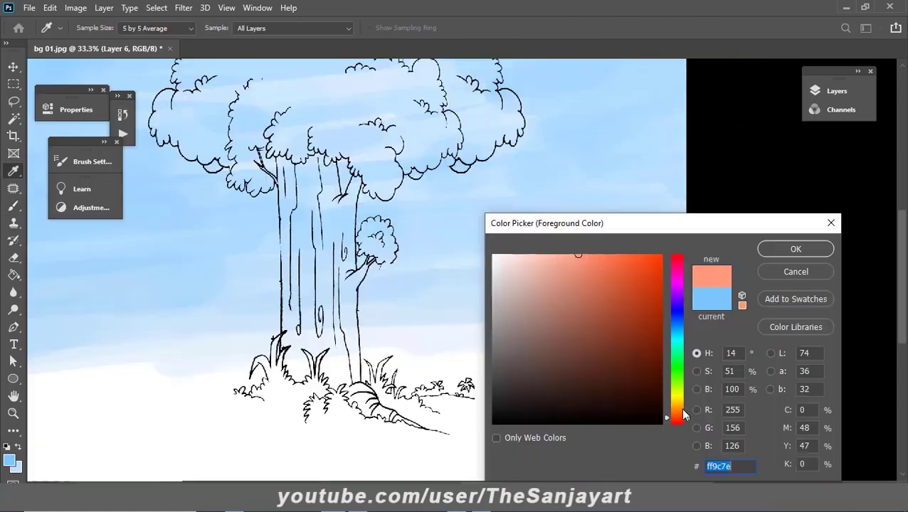
- Pick a brown, undo the too-wide first trunk stroke, and shrink the brush to size 100
click(680, 420)
click(604, 342)
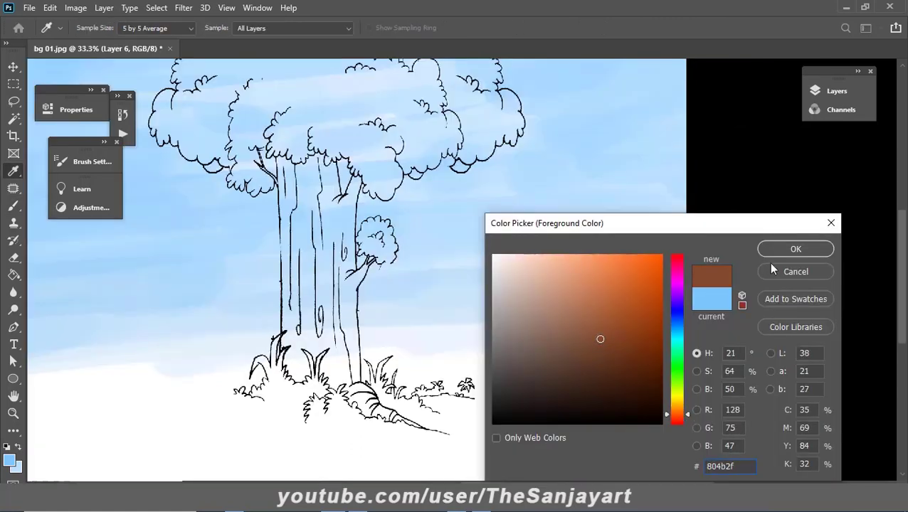
click(796, 249)
drag(326, 199, 329, 333)
key(ctrl+z)
key(bracketleft)
key(bracketleft)
key(bracketleft)
- Fill the trunk's left, middle, right and base with brown, then the upper right at brush size 45
mouse_move(296, 167)
mouse_down()
mouse_move(296, 327)
mouse_move(308, 170)
mouse_move(327, 331)
mouse_move(291, 321)
mouse_up()
mouse_move(293, 213)
mouse_down()
mouse_move(297, 349)
mouse_move(307, 348)
mouse_up()
drag(339, 209, 342, 384)
mouse_move(335, 271)
mouse_down()
mouse_move(296, 300)
mouse_move(313, 363)
mouse_move(328, 193)
mouse_move(289, 182)
mouse_move(299, 247)
mouse_up()
drag(338, 192, 335, 302)
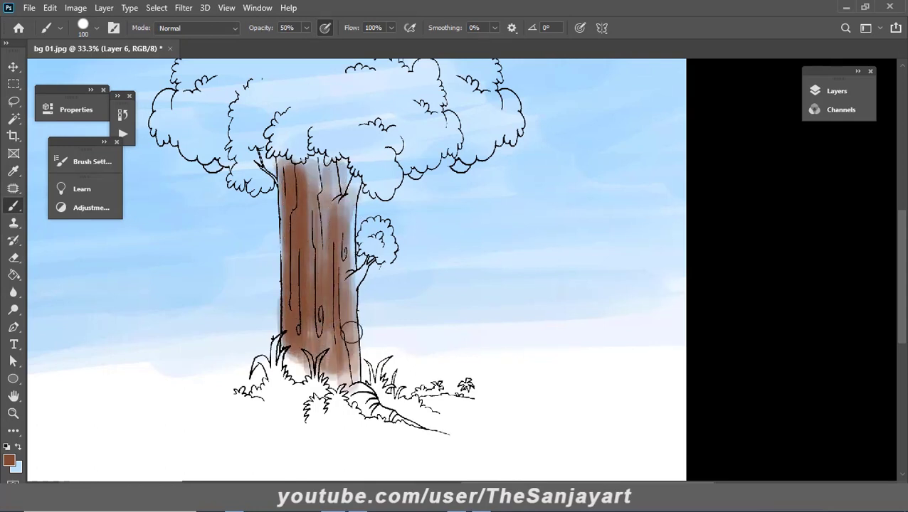
key(bracketleft)
key(bracketleft)
key(bracketleft)
mouse_move(365, 270)
mouse_down()
mouse_move(314, 150)
mouse_move(284, 186)
mouse_move(285, 271)
mouse_up()
- Duplicate the trunk paint layer with Ctrl+J and brush more brown along the trunk's left edge
key(ctrl+j)
mouse_move(297, 343)
mouse_down()
mouse_move(292, 366)
mouse_move(290, 355)
mouse_move(306, 373)
mouse_move(347, 373)
mouse_up()
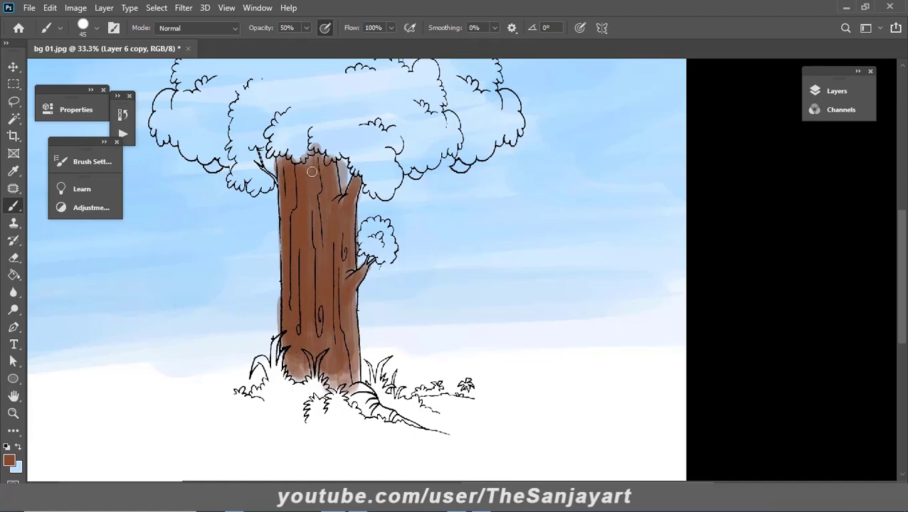
drag(281, 156, 279, 228)
drag(282, 189, 285, 220)
drag(279, 259, 279, 295)
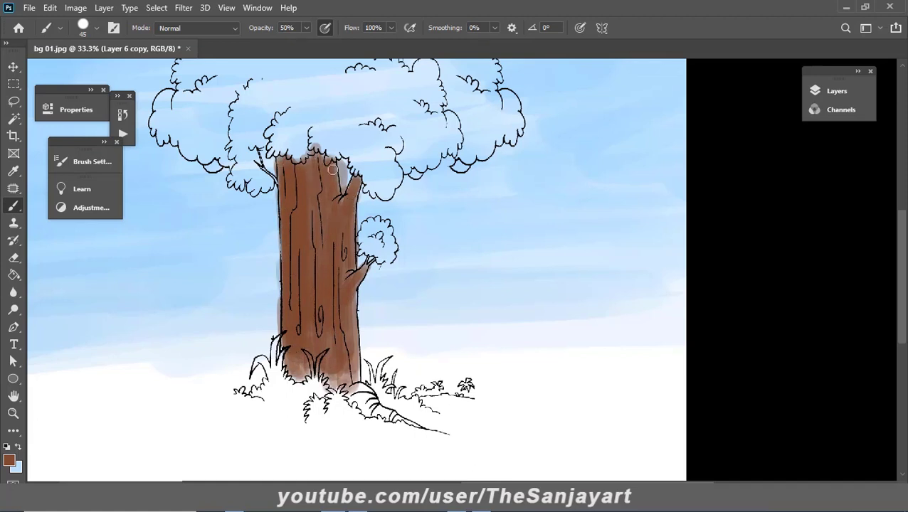
- Set the eraser to size 25, touch up the small branch's edge, and hide line-art Layer 3
key(e)
key(bracketright)
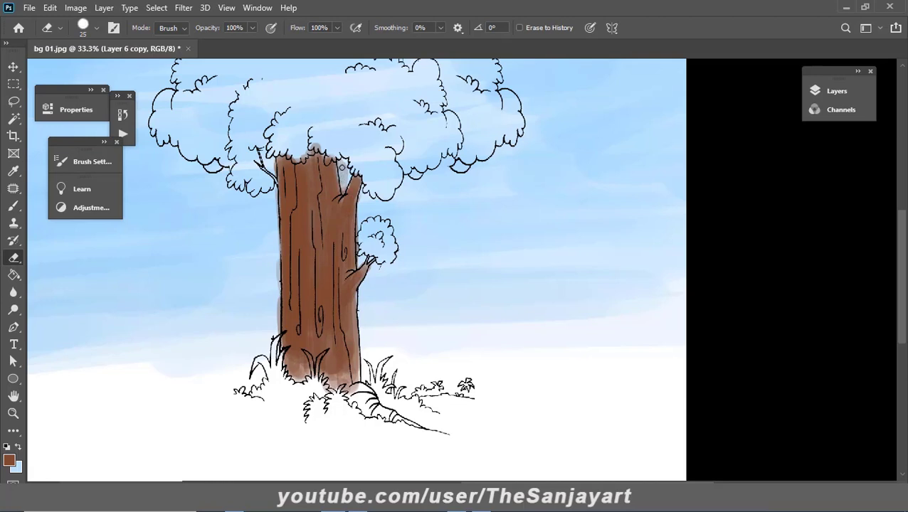
key(b)
drag(254, 148, 279, 180)
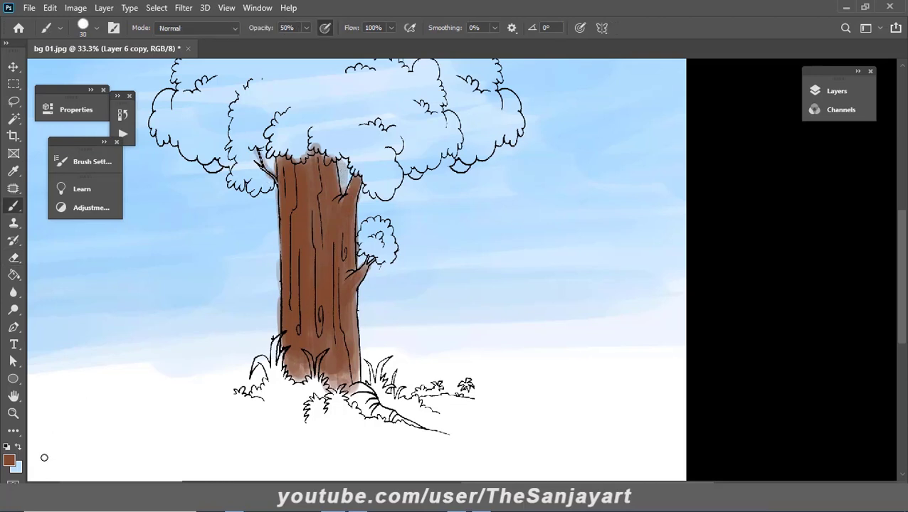
click(833, 92)
click(655, 166)
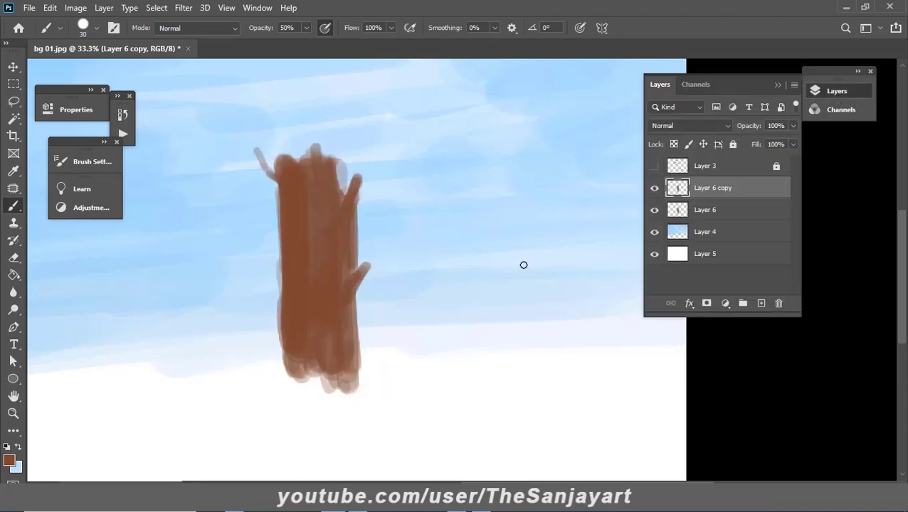
- Merge the trunk paint copies into one layer, show the line art again, and zoom in on the trunk
key(ctrl+j)
key(ctrl+e)
key(ctrl+e)
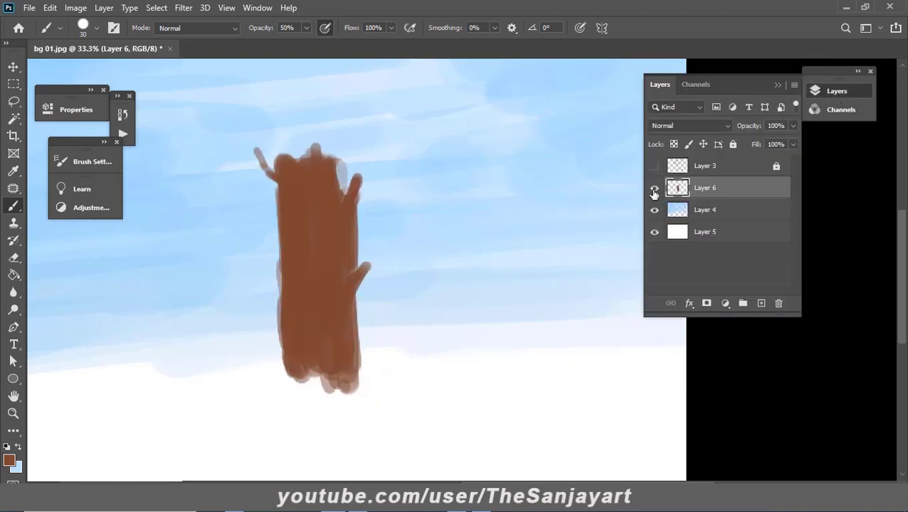
click(655, 166)
ctrl+click(321, 292)
- Paint a lighter brown down the trunk's right edge
click(9, 461)
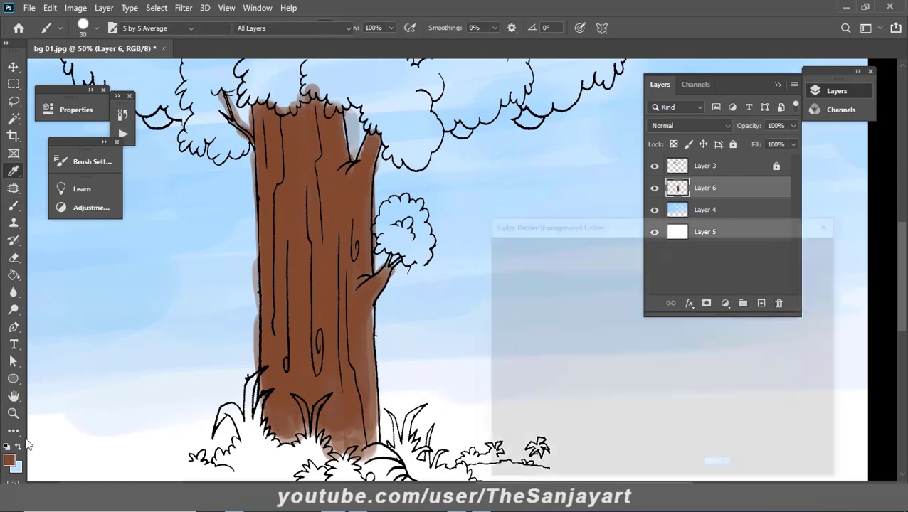
click(795, 247)
key(b)
drag(438, 268, 469, 268)
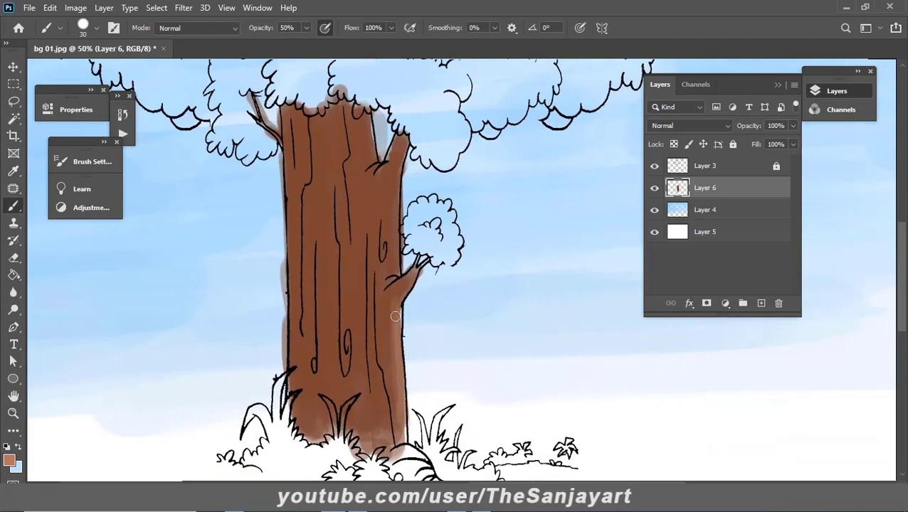
drag(387, 293, 400, 426)
drag(396, 182, 390, 282)
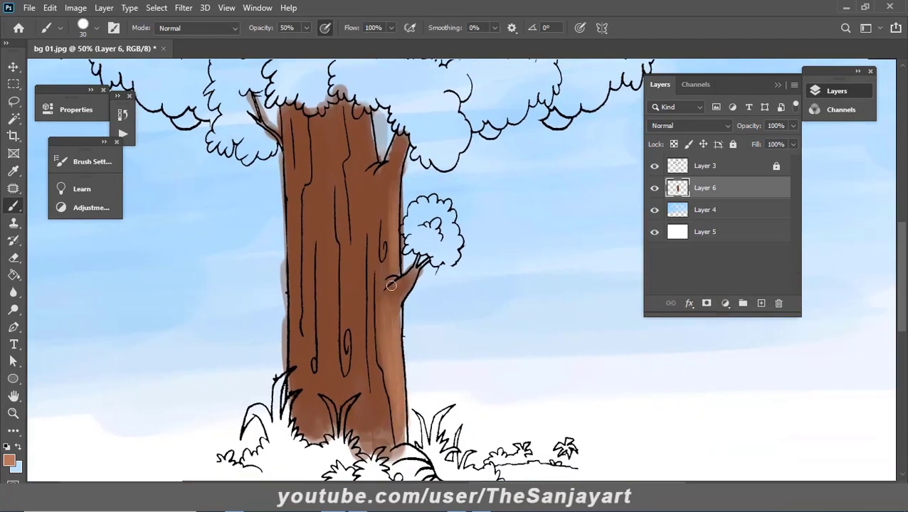
drag(410, 150, 384, 235)
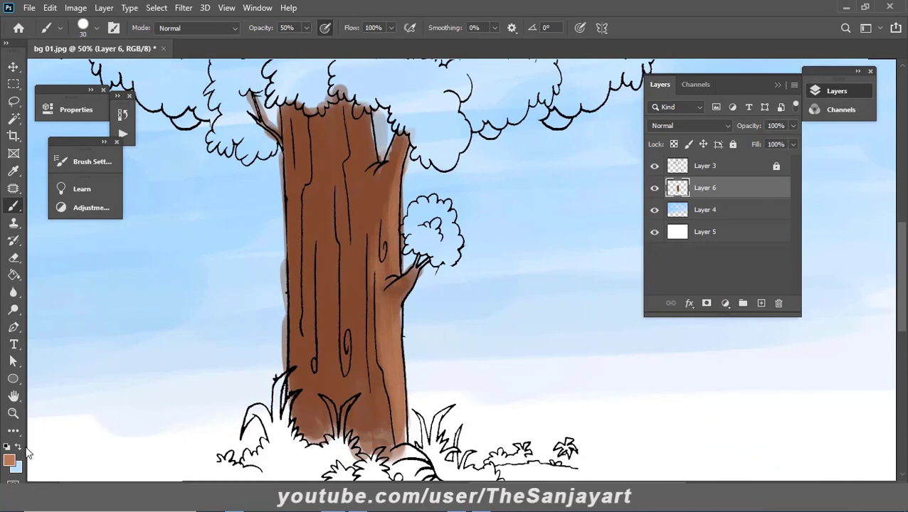
- Choose a darker brown and paint it along the trunk's left edge
click(9, 461)
key(Return)
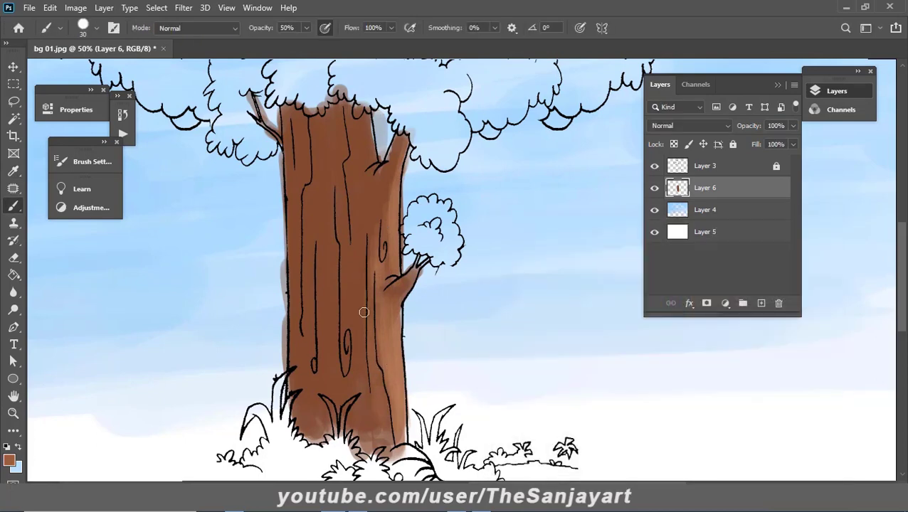
click(9, 461)
click(795, 247)
mouse_move(296, 206)
mouse_down()
mouse_move(307, 390)
mouse_move(320, 435)
mouse_up()
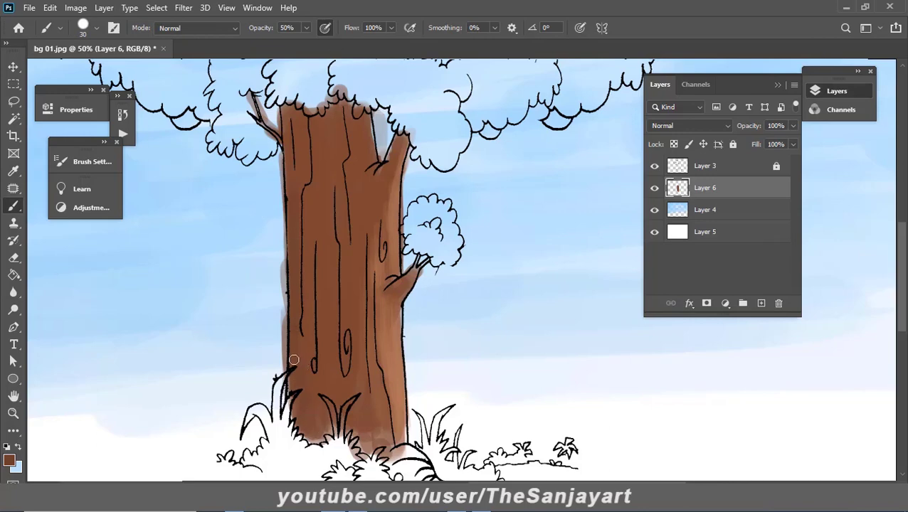
- Shade the trunk's left edge and top with a slightly darker brown
click(9, 461)
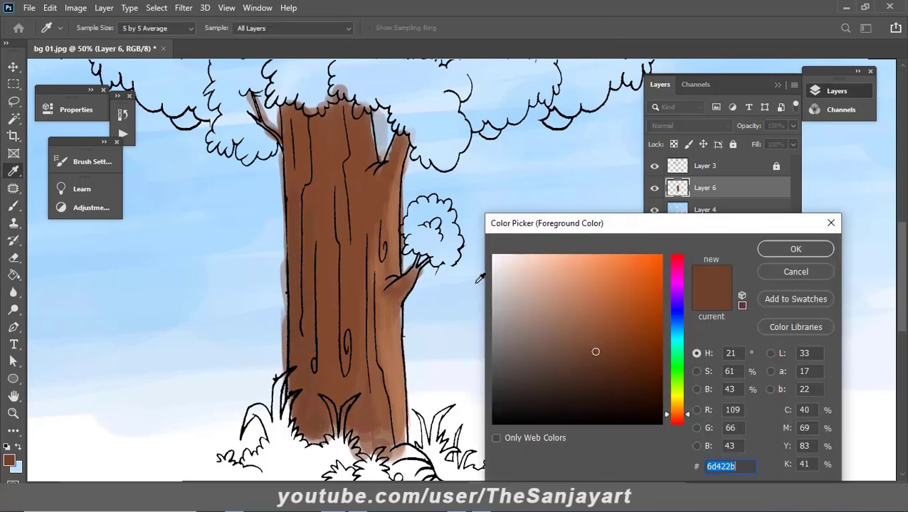
click(593, 365)
click(796, 249)
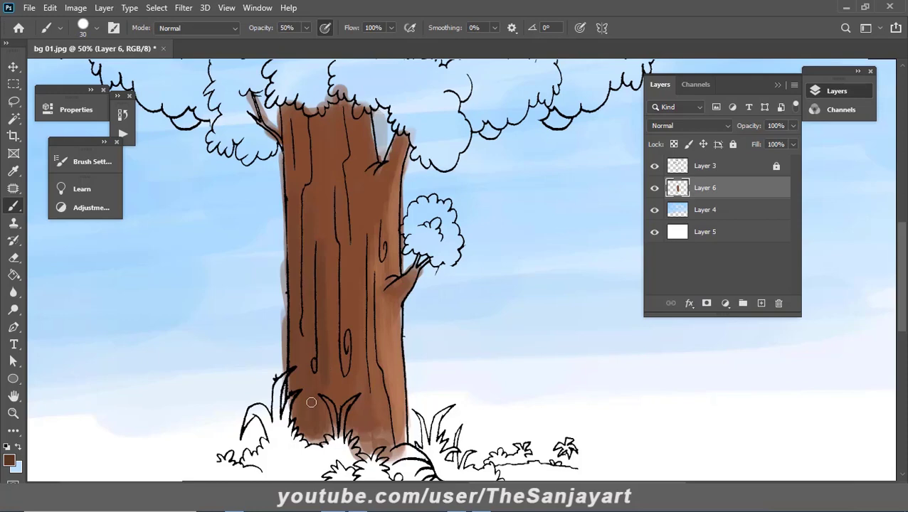
drag(298, 164, 299, 246)
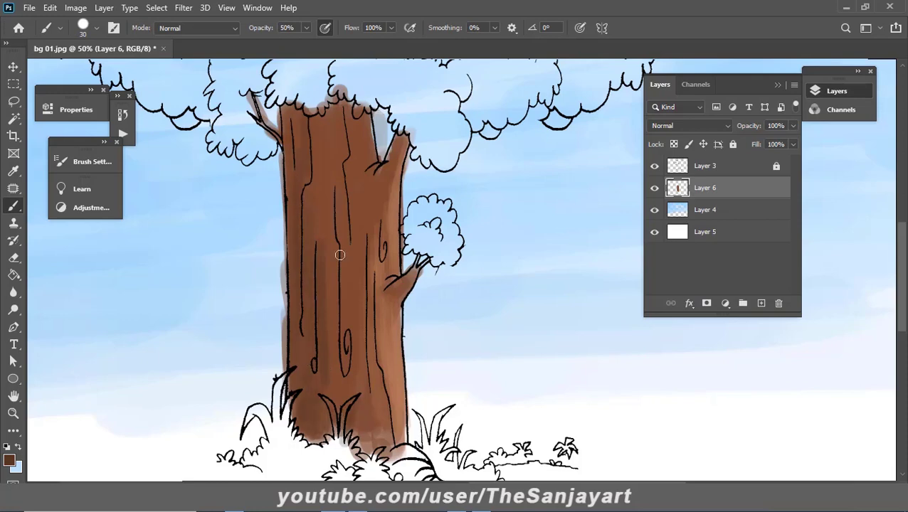
drag(365, 134, 355, 146)
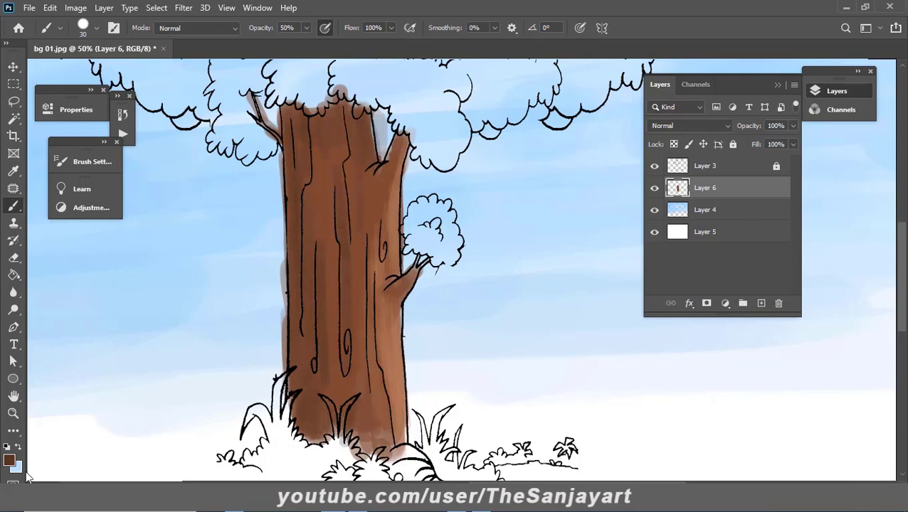
click(9, 461)
key(Return)
- Shade the upper trunk, right side and base near the grass darker
mouse_move(298, 113)
mouse_down()
mouse_move(370, 164)
mouse_move(392, 290)
mouse_move(396, 153)
mouse_up()
drag(372, 284, 374, 352)
drag(376, 384, 370, 448)
drag(370, 299, 326, 448)
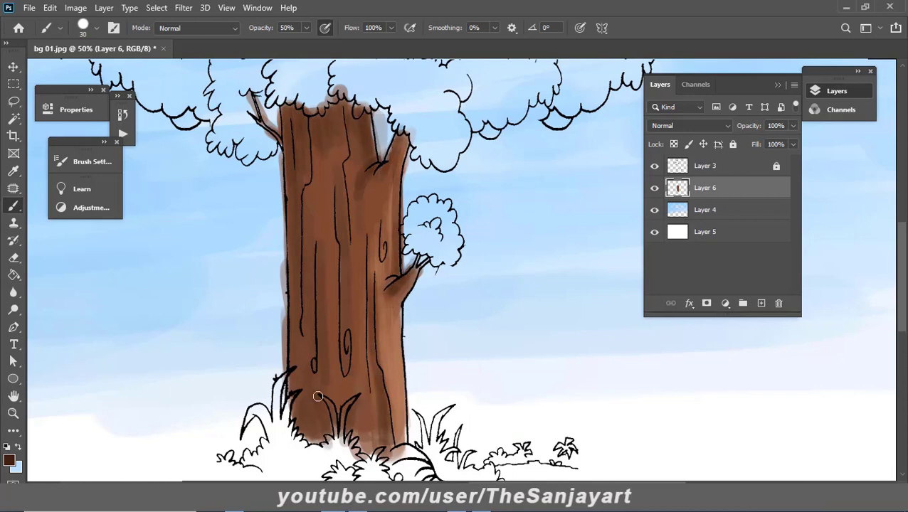
drag(318, 396, 327, 438)
mouse_move(290, 162)
mouse_down()
mouse_move(297, 392)
mouse_move(324, 442)
mouse_up()
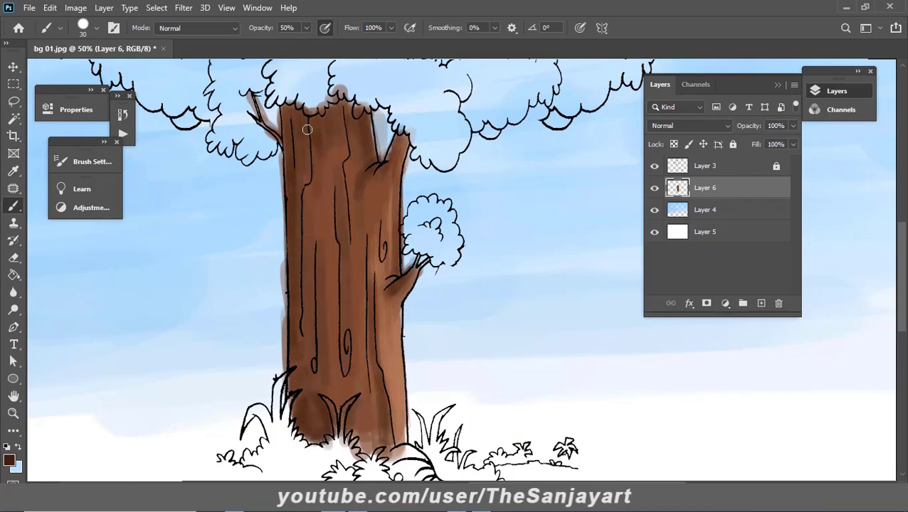
- Draw very dark brown bark lines down the trunk's left and right sides at brush size 15
click(9, 461)
key(Return)
key(bracketleft)
key(bracketleft)
key(bracketleft)
drag(314, 242, 316, 363)
mouse_move(300, 199)
mouse_down()
mouse_move(301, 337)
mouse_move(313, 363)
mouse_up()
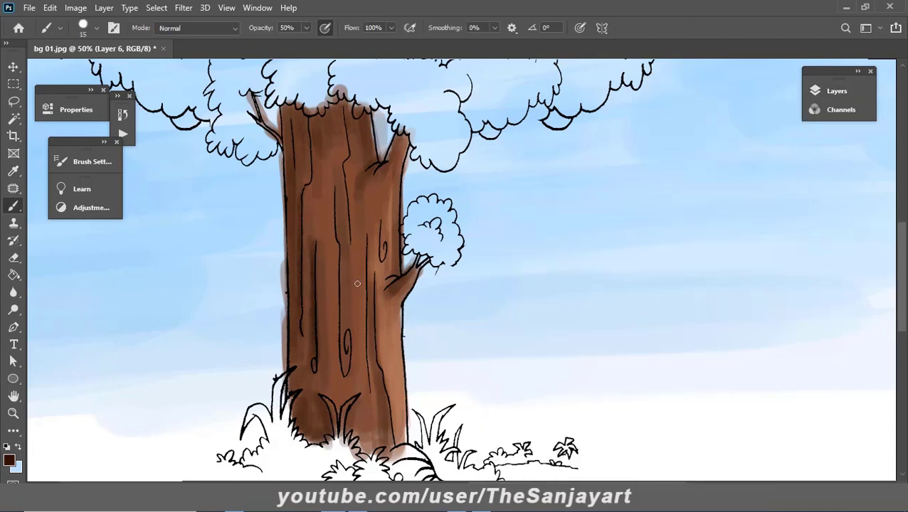
drag(369, 266, 388, 437)
drag(378, 372, 392, 447)
- Add more bark lines on the trunk's right-middle, top, middle and upper left
drag(365, 266, 366, 396)
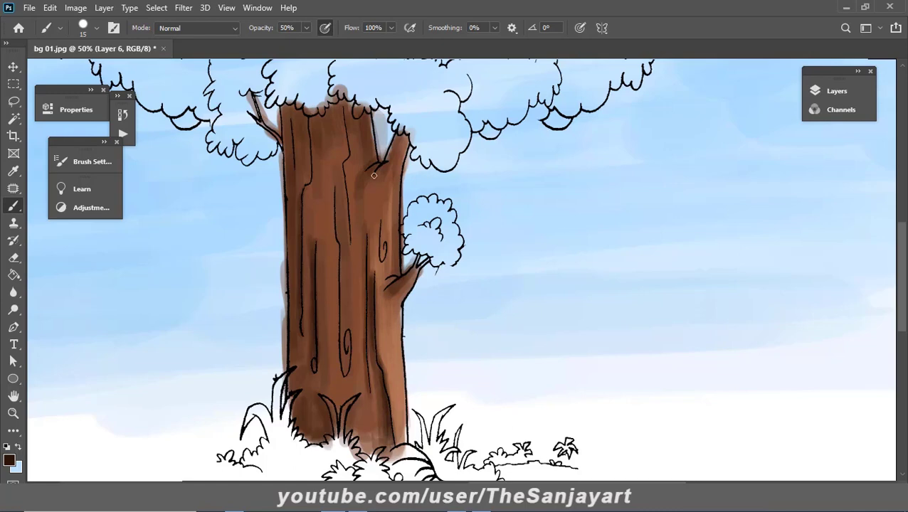
drag(369, 180, 367, 158)
mouse_move(367, 118)
mouse_down()
mouse_move(370, 170)
mouse_move(343, 222)
mouse_up()
drag(342, 168, 336, 361)
drag(306, 116, 301, 187)
- Switch to an angled round tip from Default Brushes and draw a dark line along the trunk's right edge
click(9, 460)
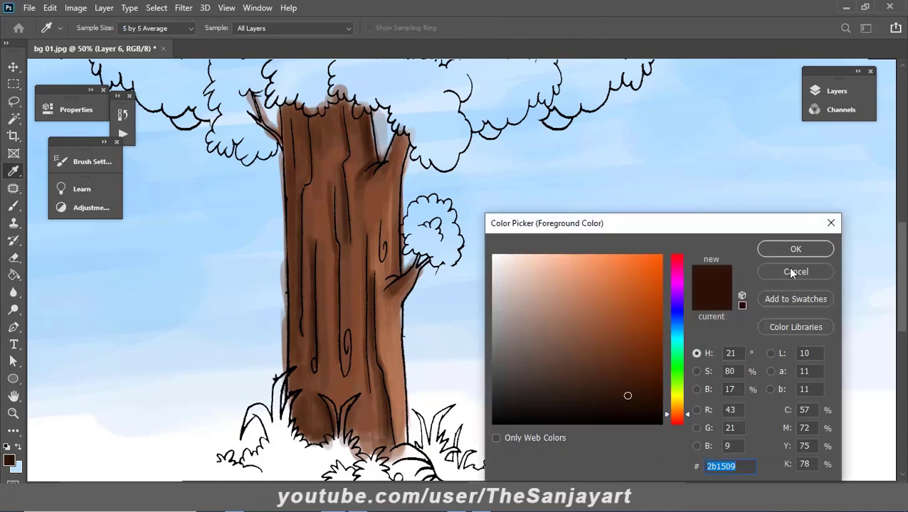
click(809, 249)
click(83, 28)
scroll(385, 304, down, 5)
scroll(383, 328, down, 1)
scroll(382, 331, down, 2)
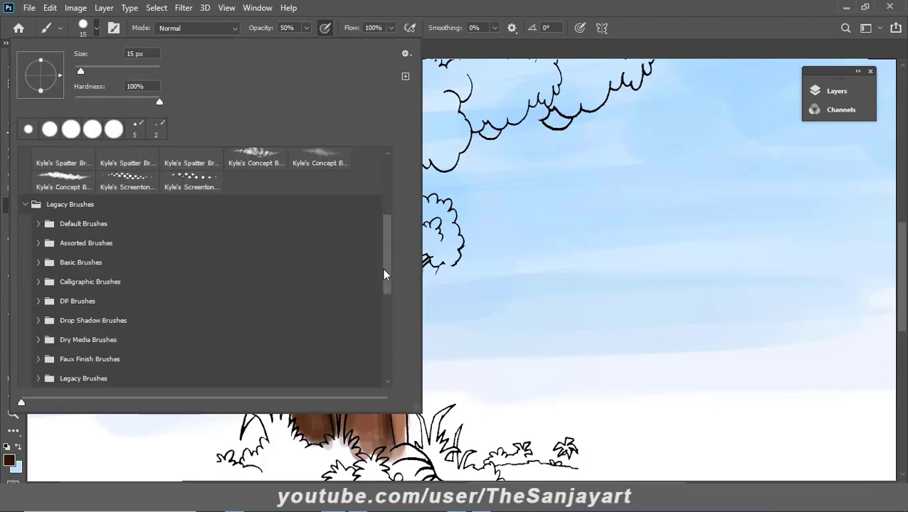
click(83, 224)
click(332, 267)
key(Return)
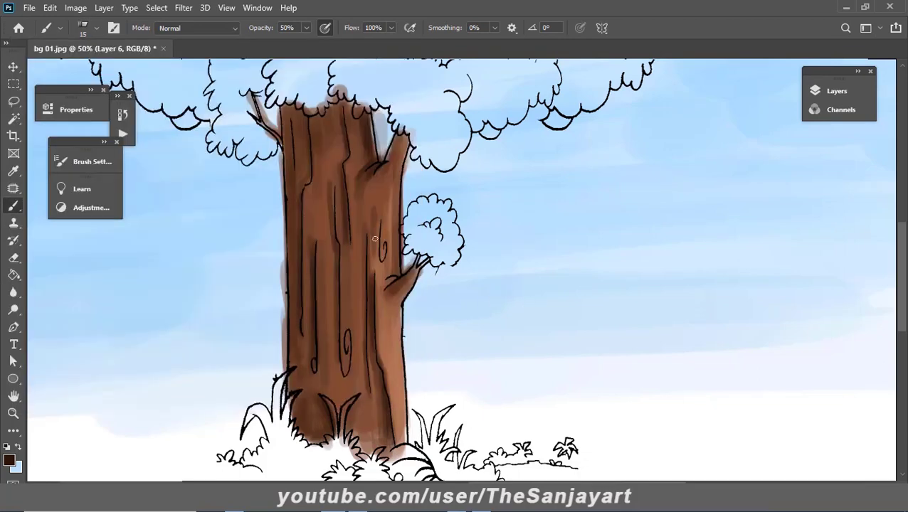
drag(390, 360, 381, 294)
- Toggle line-art Layer 3 to check the paint, then set the foreground to light orange-brown
click(837, 90)
click(655, 165)
click(655, 166)
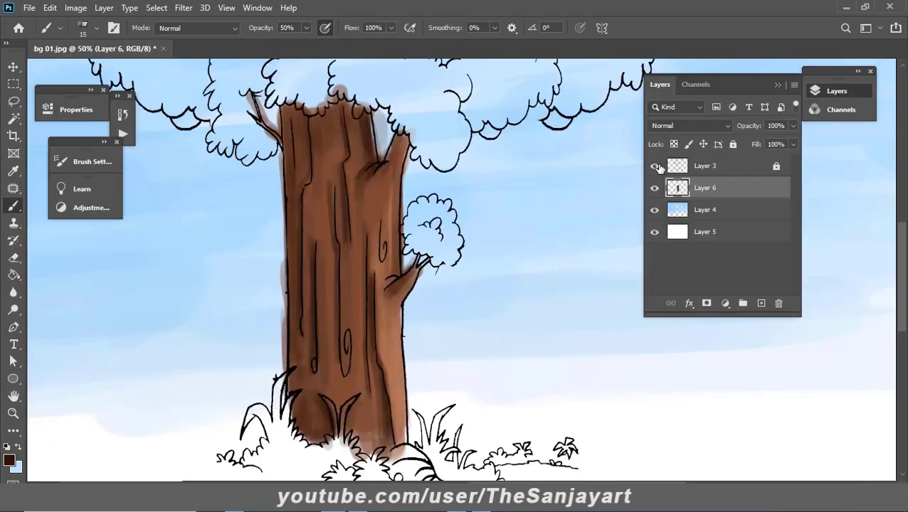
click(654, 165)
click(9, 461)
click(595, 284)
click(794, 247)
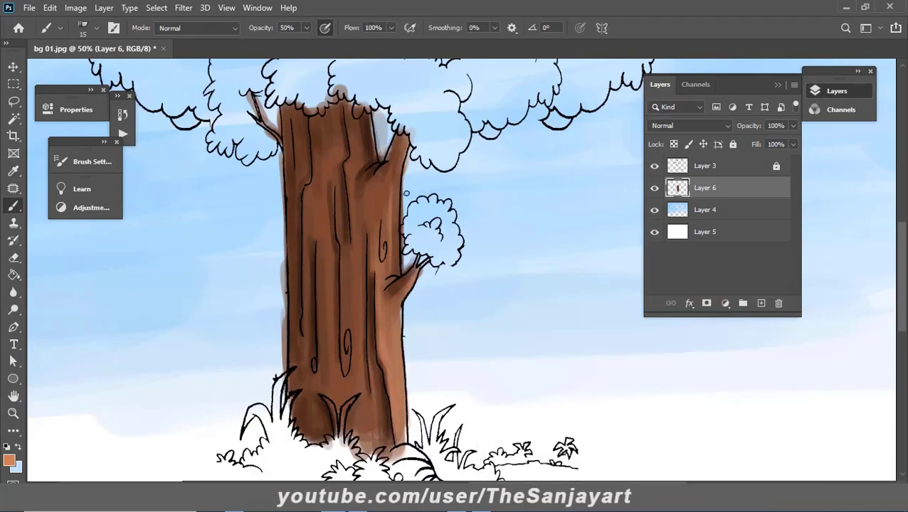
- Brush light orange-brown highlights down the trunk's right side, middle, left side and top
drag(392, 265, 384, 223)
drag(345, 245, 353, 355)
drag(349, 164, 349, 221)
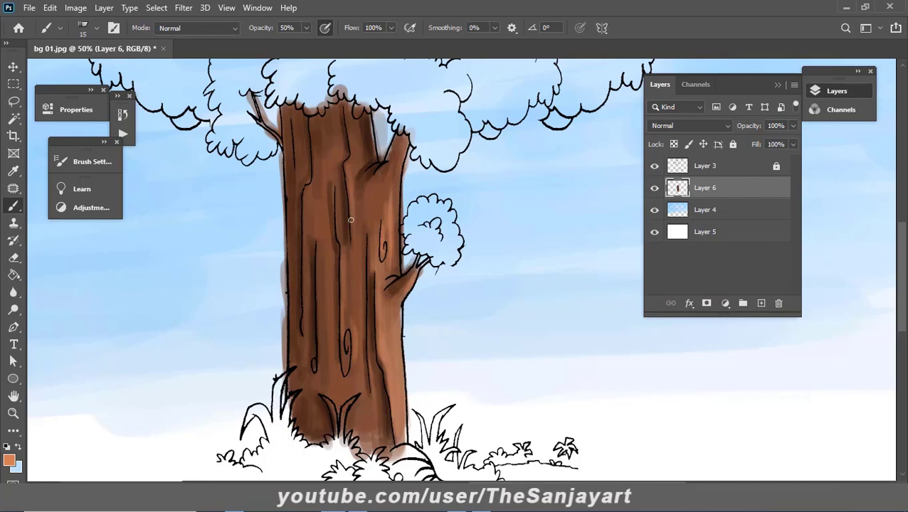
mouse_move(333, 258)
mouse_down()
mouse_move(335, 349)
mouse_move(326, 356)
mouse_up()
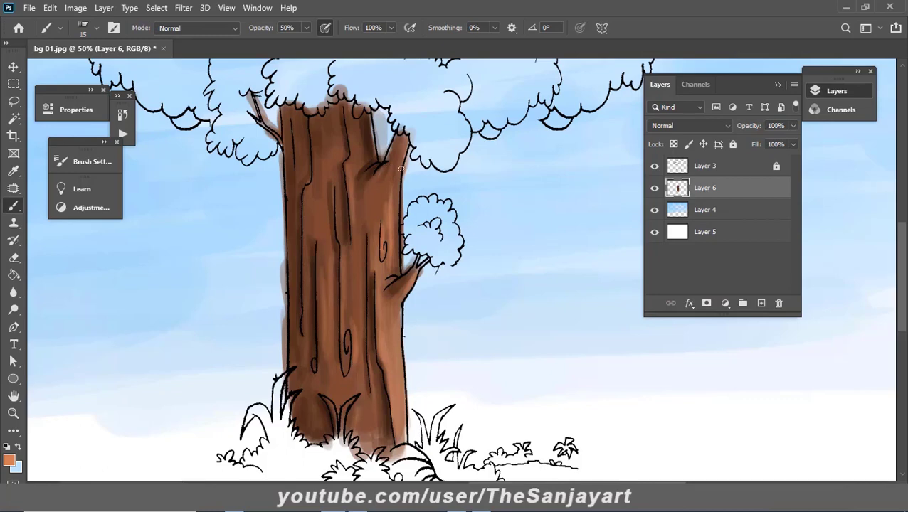
drag(304, 235, 305, 308)
drag(306, 205, 306, 327)
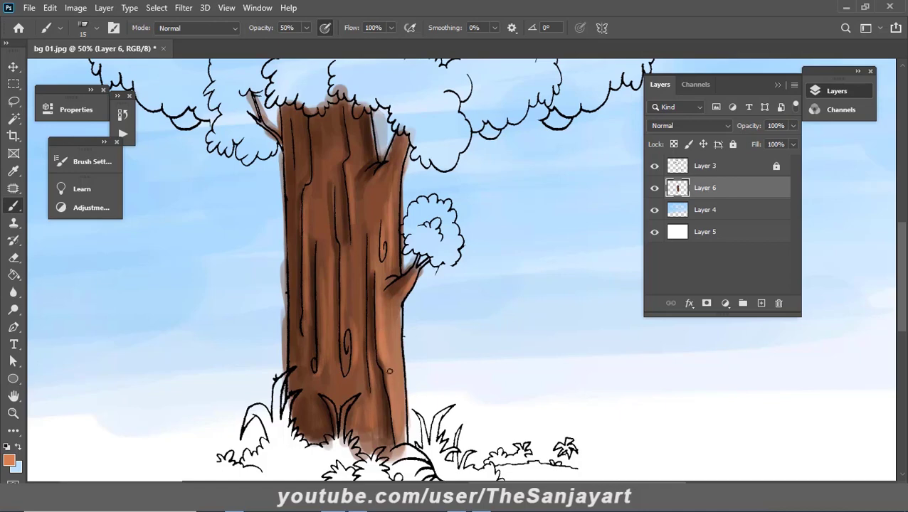
drag(384, 190, 400, 129)
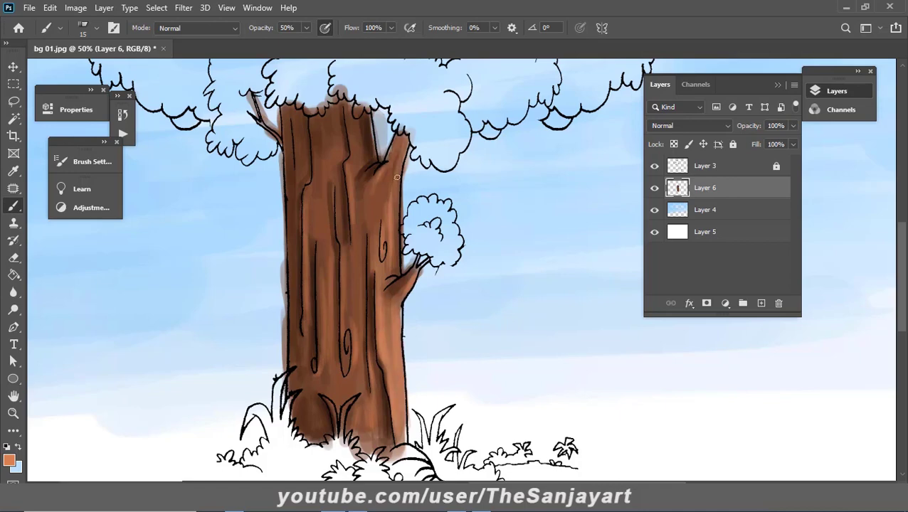
drag(356, 150, 344, 121)
- Tint the trunk's lower right edge and save the file as bg 01.psd
click(9, 460)
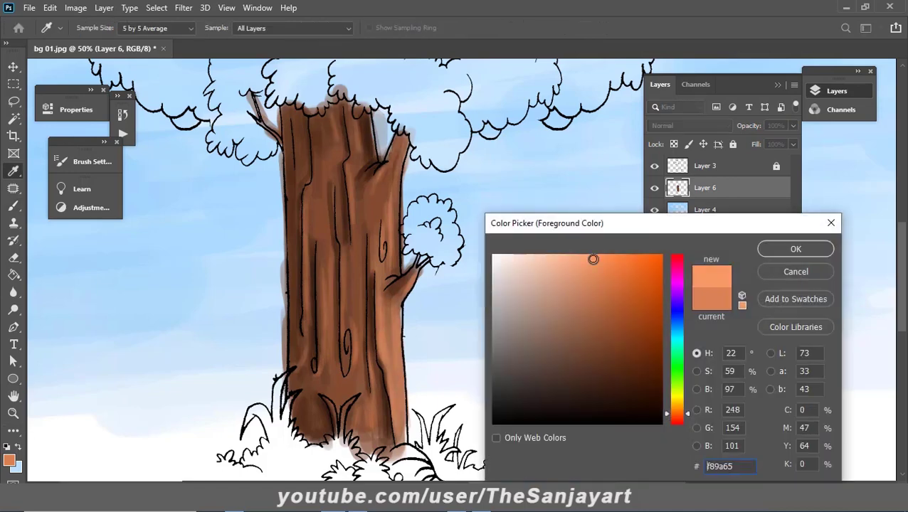
click(795, 247)
mouse_move(382, 308)
mouse_down()
mouse_move(389, 408)
mouse_move(397, 324)
mouse_up()
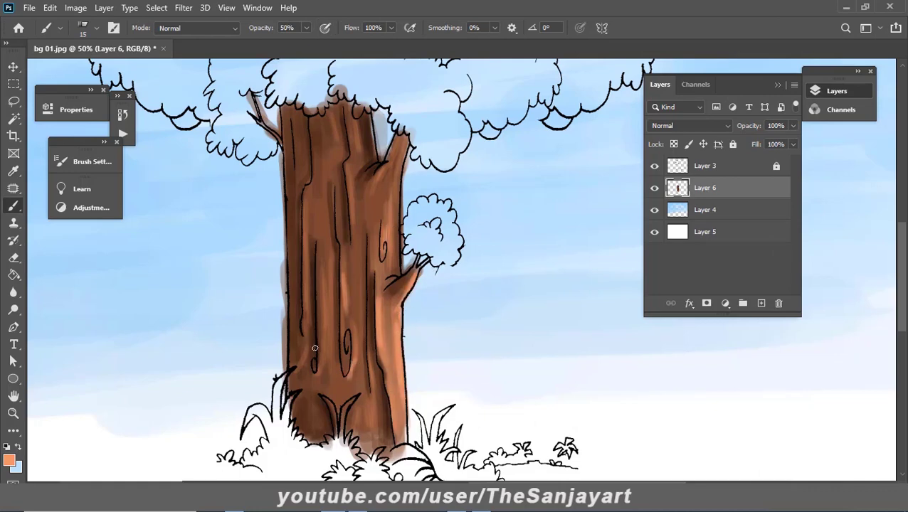
key(ctrl+s)
- Hide the line art layer and fit the whole canvas on screen
click(654, 166)
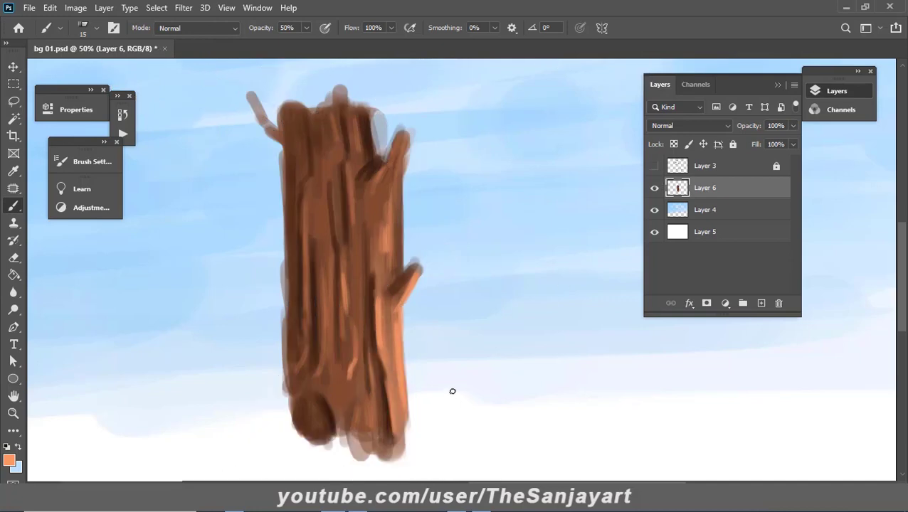
key(z)
right_click(377, 283)
click(402, 282)
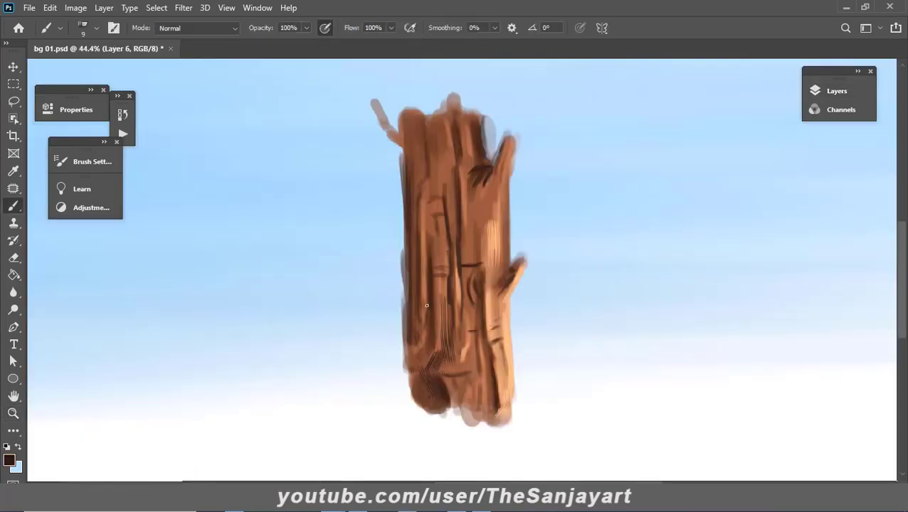
drag(437, 277, 422, 266)
key(b)
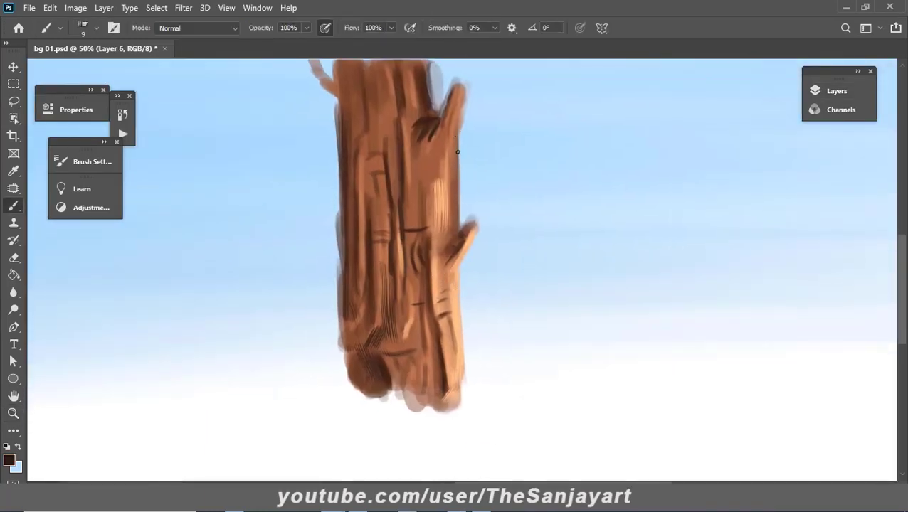
- Paint bark grain on the trunk, Alt-sampling its light orange and dark brown colours
drag(448, 145, 451, 210)
alt+click(424, 147)
alt+click(472, 228)
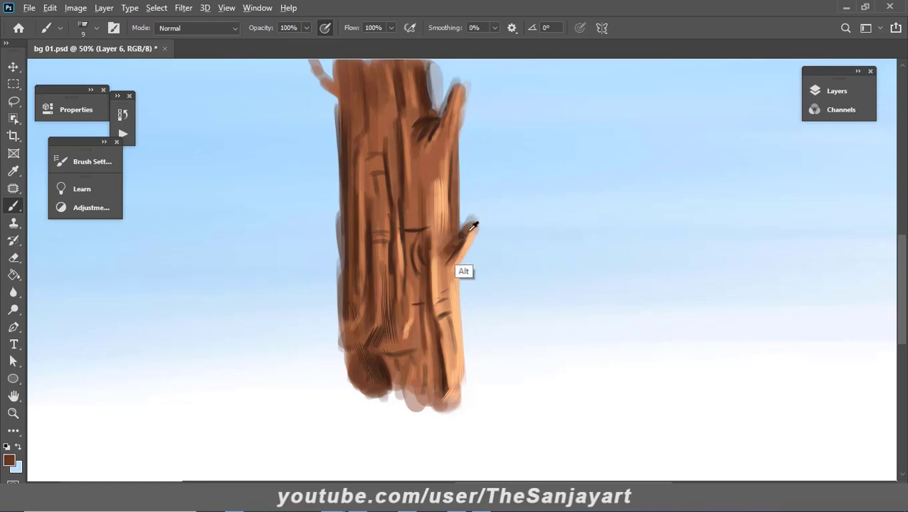
alt+click(430, 278)
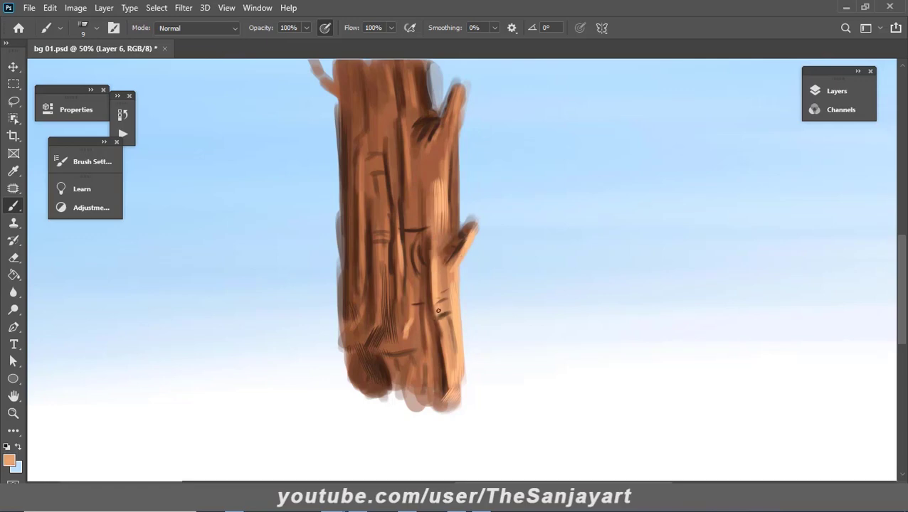
alt+click(440, 384)
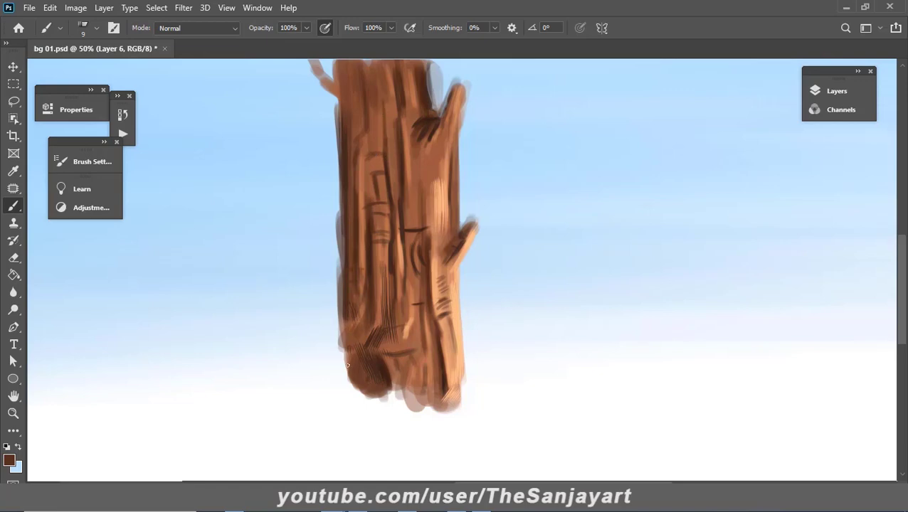
drag(347, 365, 345, 357)
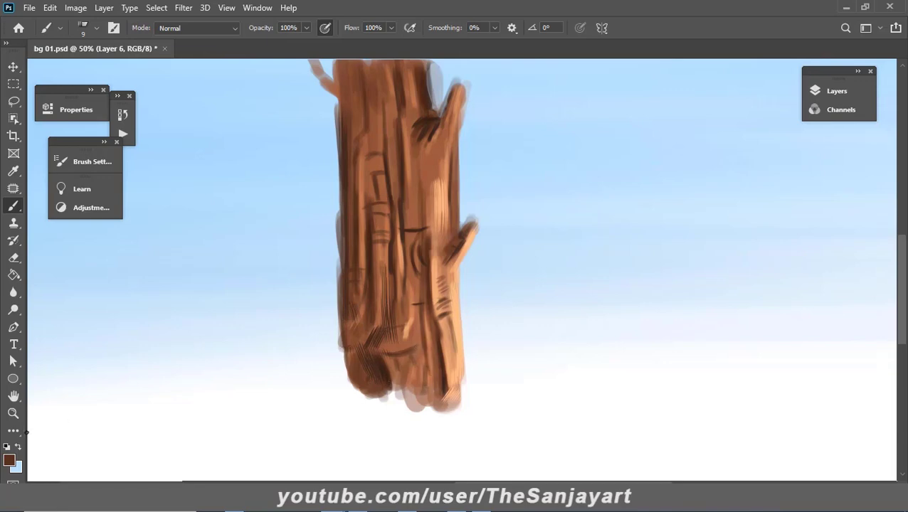
- Add light peach highlights on the trunk's middle, right edge and upper-right branch
click(10, 460)
drag(547, 265, 547, 257)
click(776, 249)
drag(443, 192, 438, 228)
drag(442, 325, 453, 385)
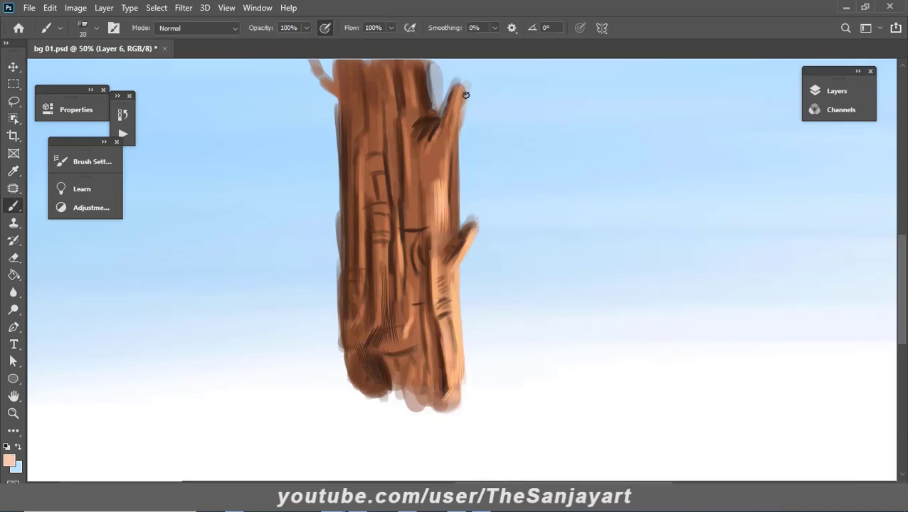
drag(465, 95, 453, 128)
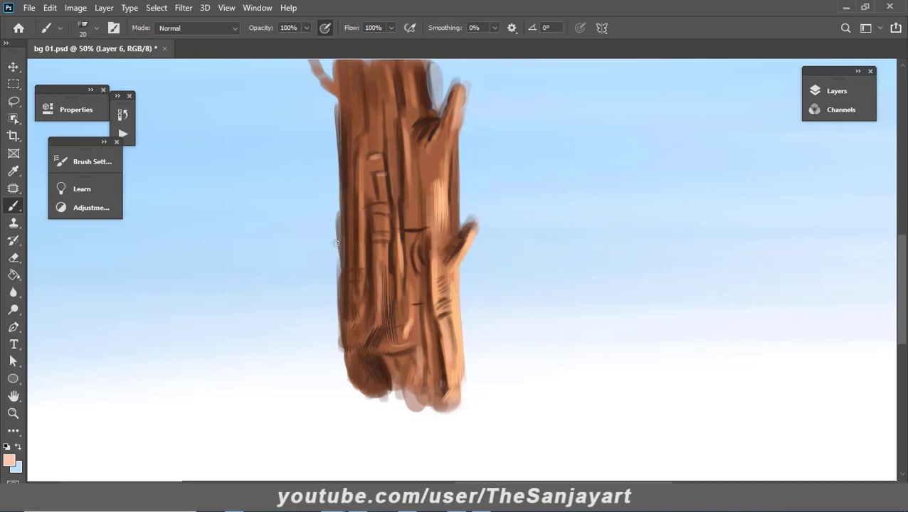
- Pick a darker brown and zoom out, then slightly back in on the trunk
click(10, 461)
click(586, 328)
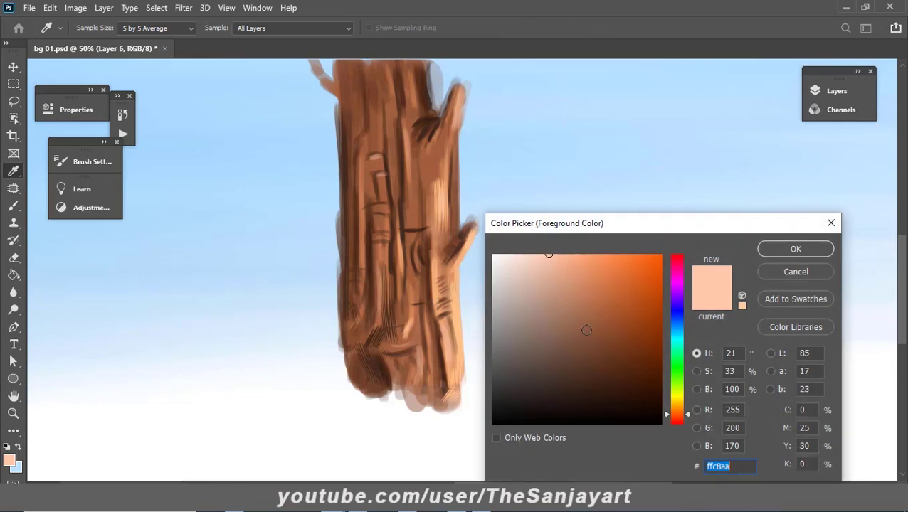
click(793, 246)
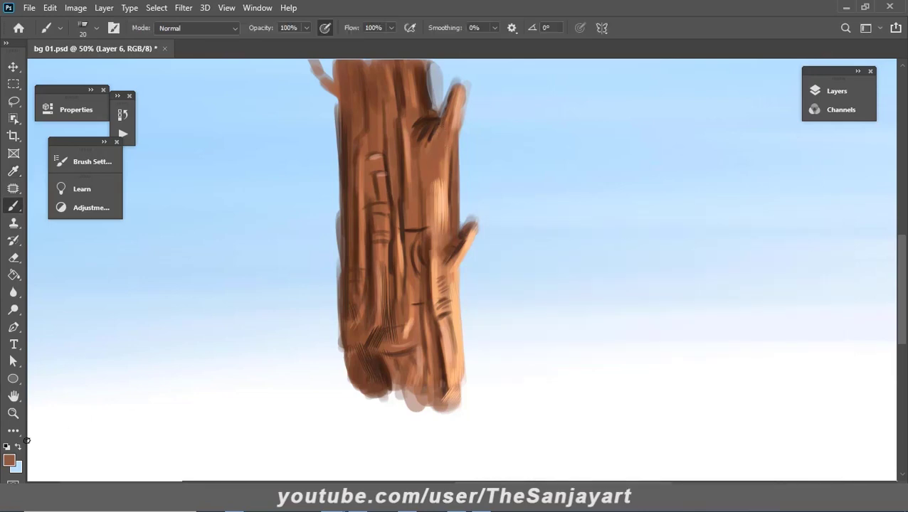
click(9, 461)
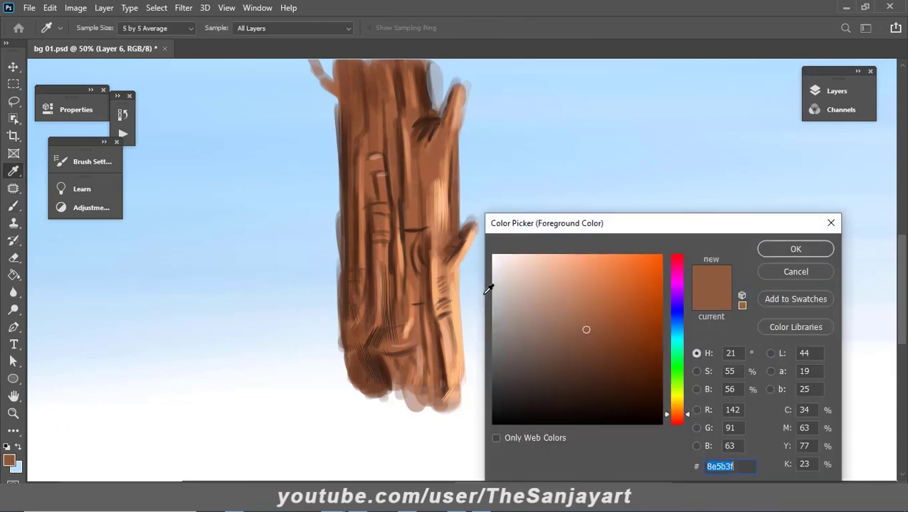
click(805, 255)
key(z)
alt+click(482, 292)
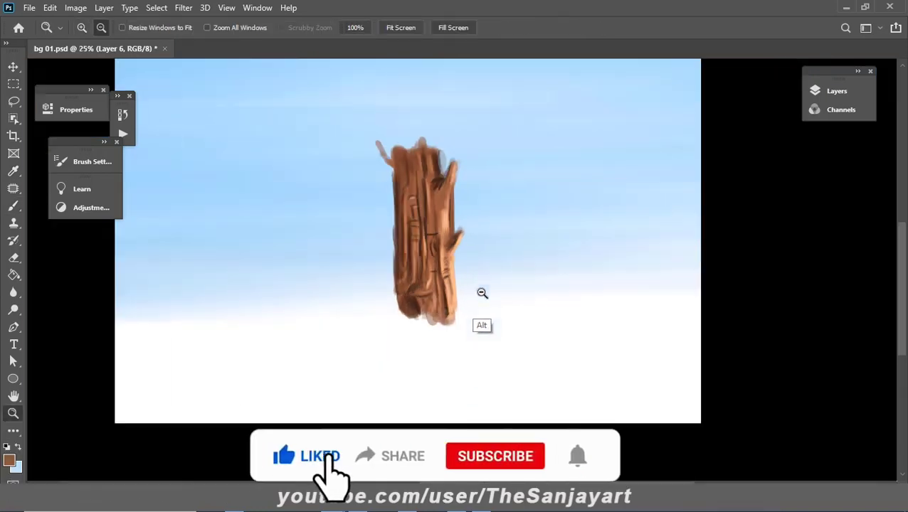
click(464, 130)
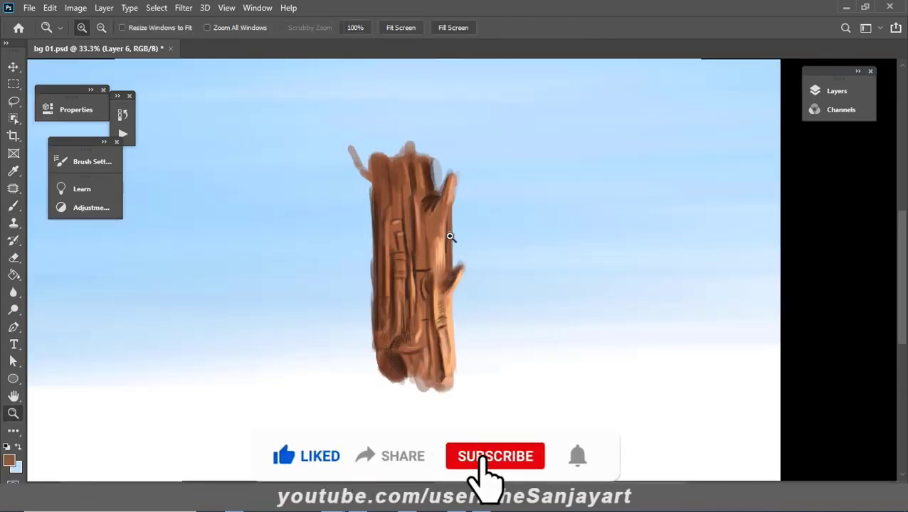
key(b)
- Show line-art Layer 3, add Layer 7 beneath it, and set Layer 3 opacity to 51%
click(837, 91)
click(676, 165)
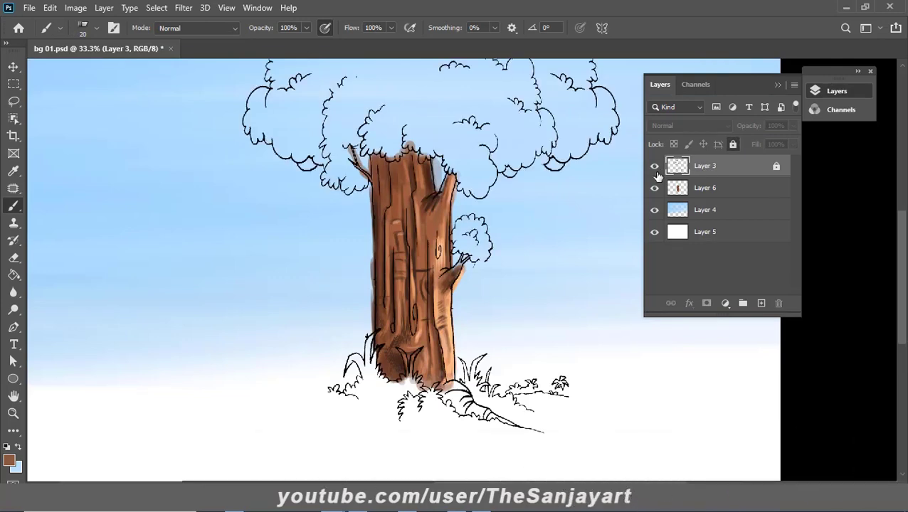
click(761, 303)
drag(704, 165, 713, 203)
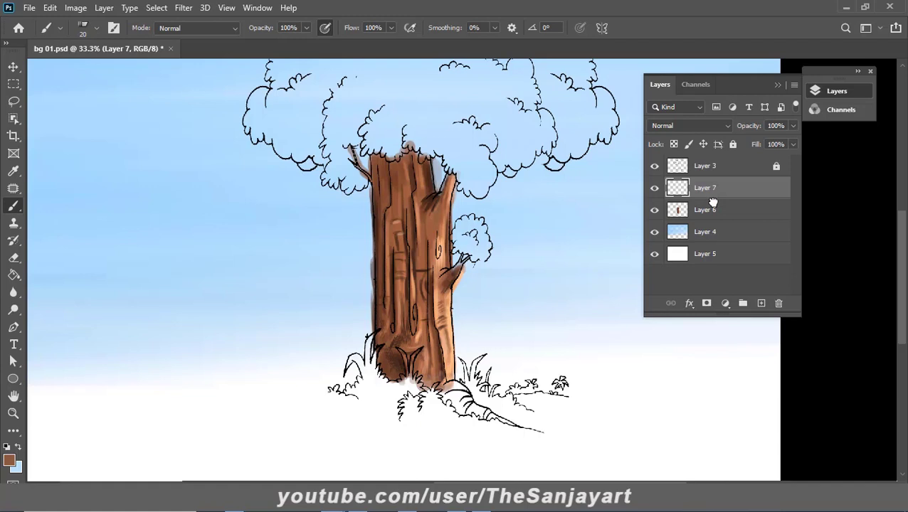
key(alt+bracketright)
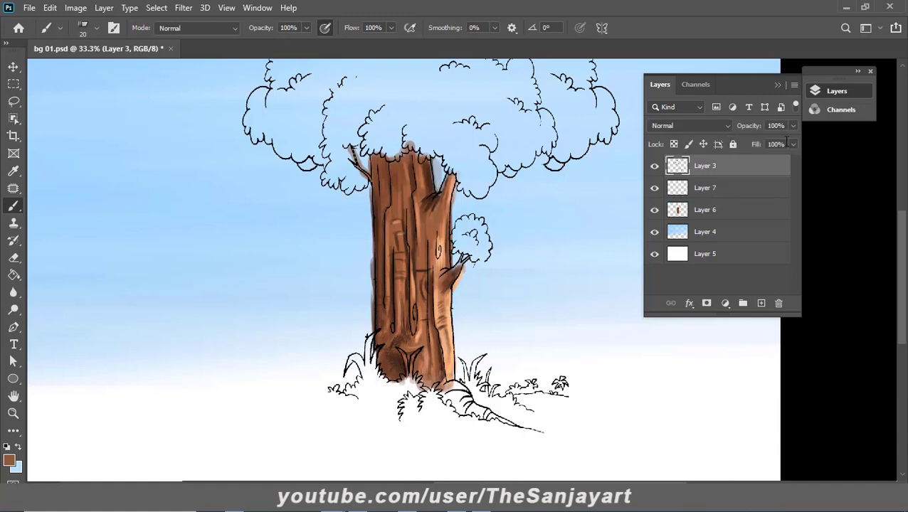
drag(780, 137, 760, 141)
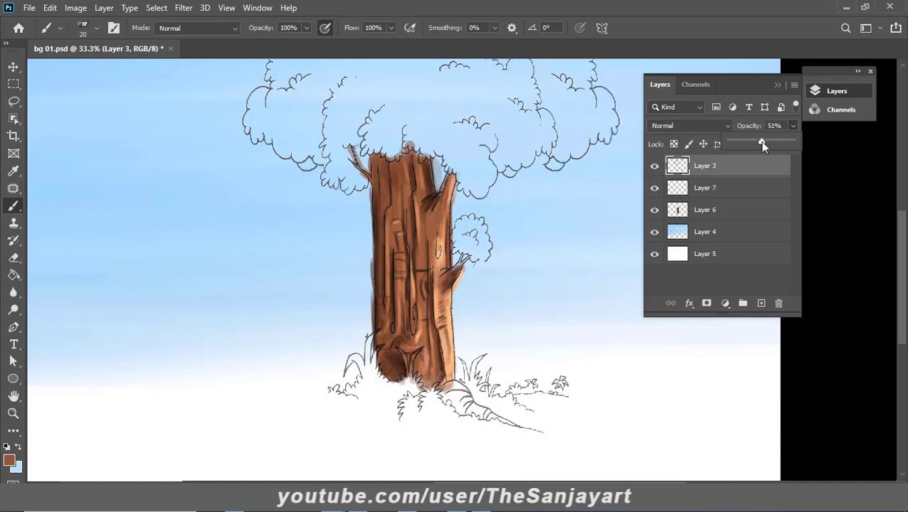
- On Layer 7, paint green foliage over the crown's left, right and lower areas and the small bush
click(719, 187)
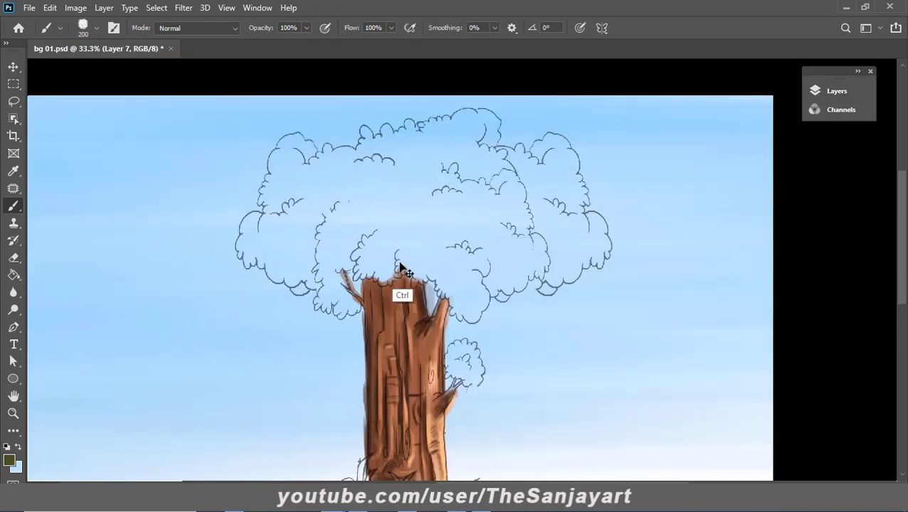
mouse_move(342, 199)
mouse_down()
mouse_move(365, 257)
mouse_move(413, 228)
mouse_move(462, 292)
mouse_up()
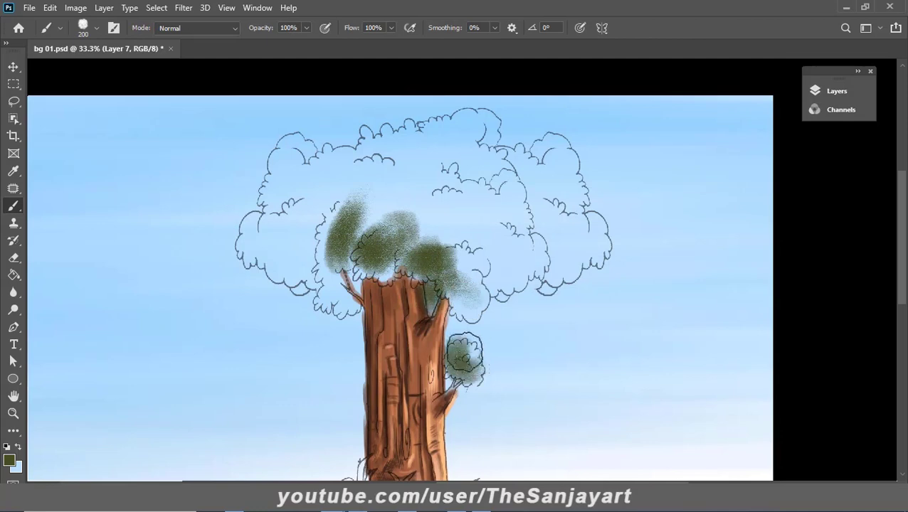
drag(465, 352, 473, 366)
mouse_move(345, 285)
mouse_down()
mouse_move(257, 242)
mouse_move(324, 153)
mouse_move(376, 192)
mouse_move(299, 253)
mouse_move(450, 126)
mouse_move(546, 217)
mouse_move(598, 244)
mouse_move(462, 306)
mouse_move(306, 292)
mouse_move(249, 256)
mouse_up()
mouse_move(427, 186)
mouse_down()
mouse_move(480, 165)
mouse_move(513, 235)
mouse_move(541, 242)
mouse_move(455, 157)
mouse_move(384, 213)
mouse_move(392, 252)
mouse_move(407, 187)
mouse_move(385, 273)
mouse_move(357, 178)
mouse_move(322, 149)
mouse_up()
- Duplicate and merge the foliage layer, then switch to a darker green
key(ctrl+j)
key(ctrl+e)
click(10, 460)
click(795, 247)
- Paint light green highlights along the crown's top, left edge and right side
click(10, 461)
click(623, 321)
click(795, 247)
drag(251, 231, 340, 306)
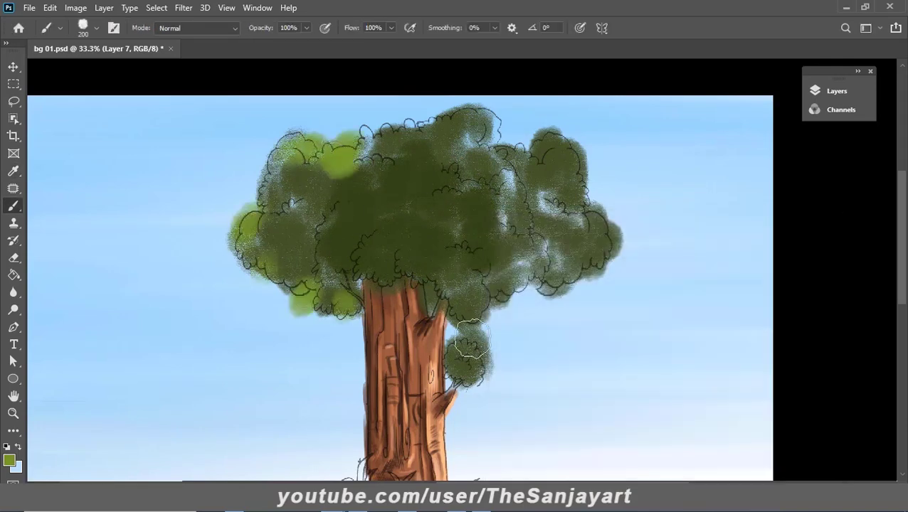
mouse_move(484, 349)
mouse_down()
mouse_move(588, 243)
mouse_move(446, 127)
mouse_up()
drag(397, 146, 267, 178)
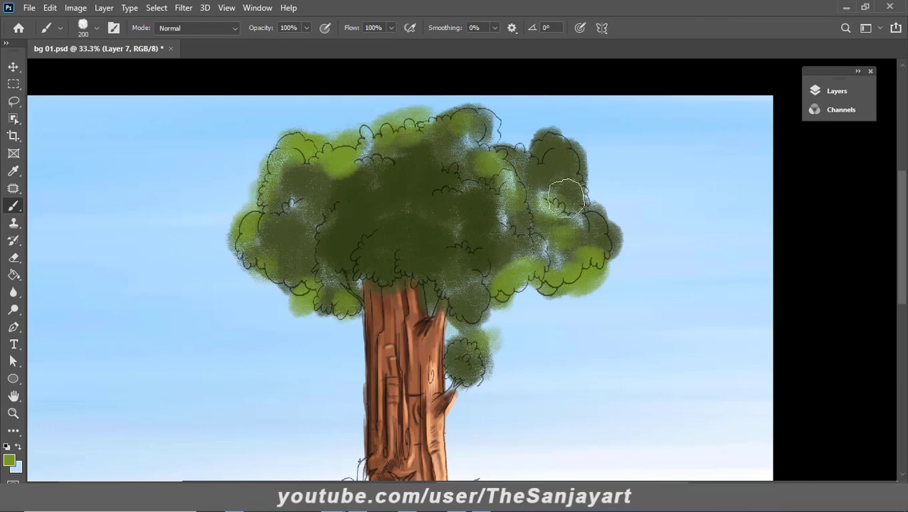
drag(562, 149, 602, 271)
drag(285, 285, 308, 300)
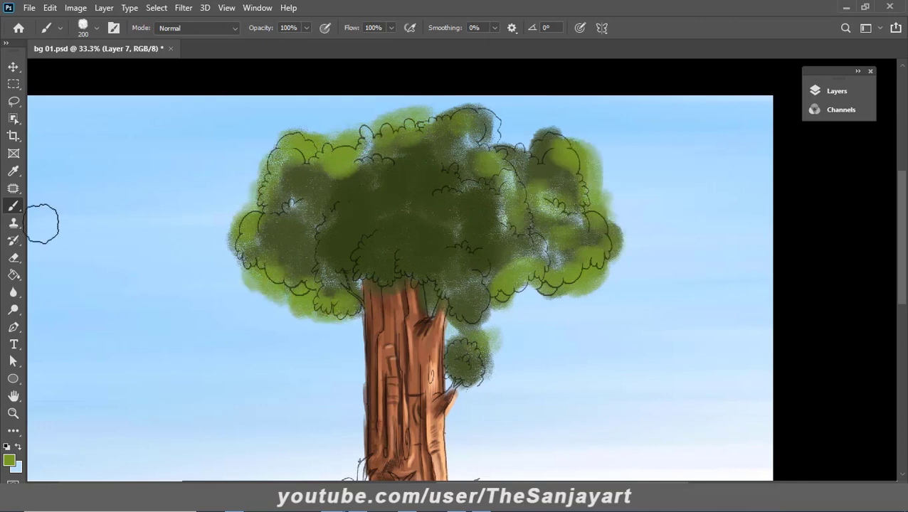
- Blend the greens across the upper crown with the Mixer Brush
right_click(13, 205)
click(64, 244)
mouse_move(375, 178)
mouse_down()
mouse_move(450, 146)
mouse_move(543, 162)
mouse_move(594, 235)
mouse_move(289, 279)
mouse_move(254, 203)
mouse_move(470, 230)
mouse_move(464, 187)
mouse_move(299, 265)
mouse_move(365, 157)
mouse_up()
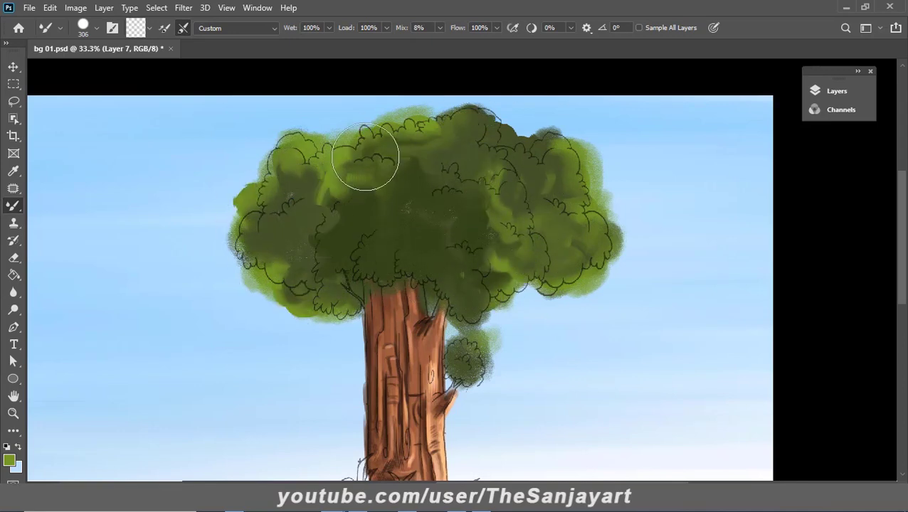
- Blend the lower-left crown greens, then pick Sampled Brush 4 from MY BRUSHES
mouse_move(566, 268)
mouse_down()
mouse_move(258, 234)
mouse_move(361, 282)
mouse_up()
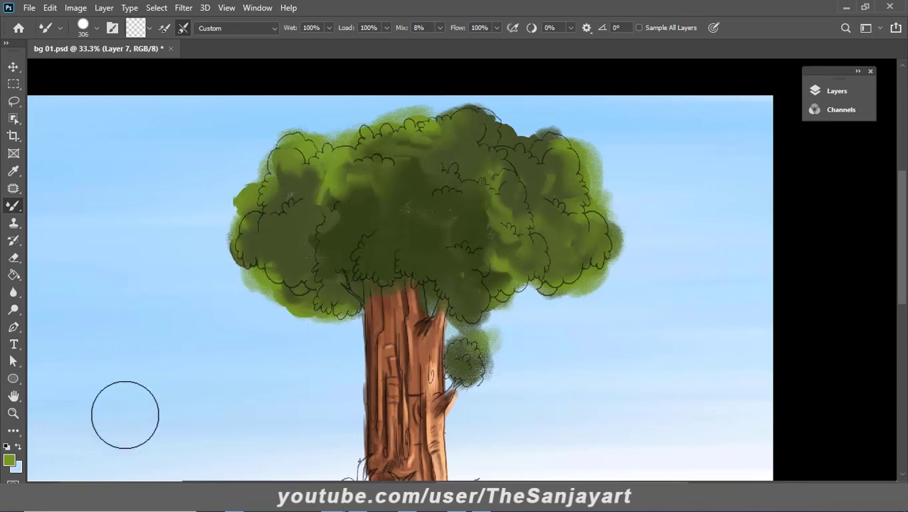
click(837, 90)
click(83, 28)
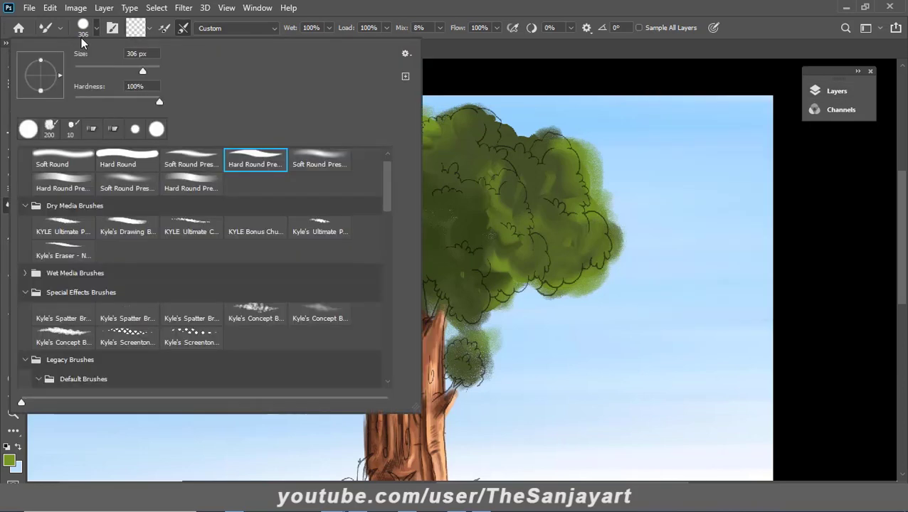
mouse_move(387, 185)
mouse_down()
mouse_move(382, 373)
mouse_move(384, 364)
mouse_up()
click(254, 317)
click(293, 311)
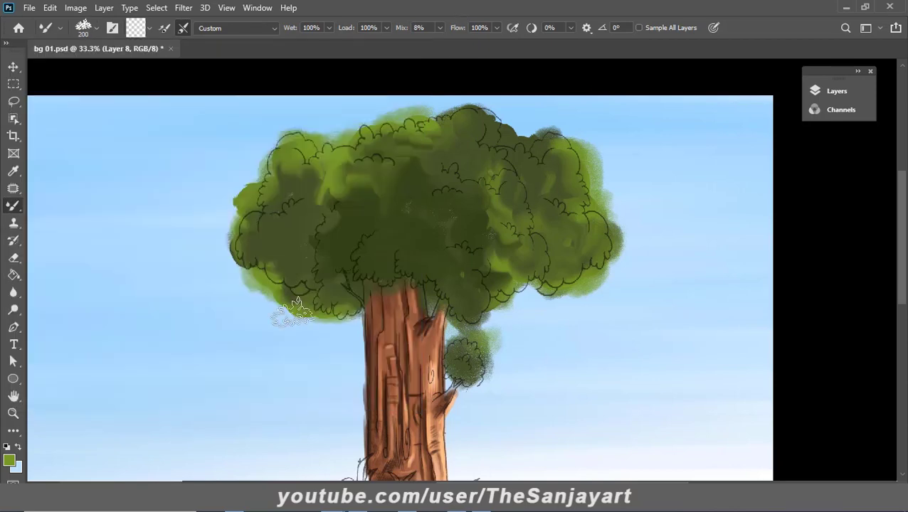
- Enlarge the brush to 300 px, set dark green 232d0a, and return to the Brush Tool
key(bracketright)
key(bracketright)
click(9, 461)
click(361, 232)
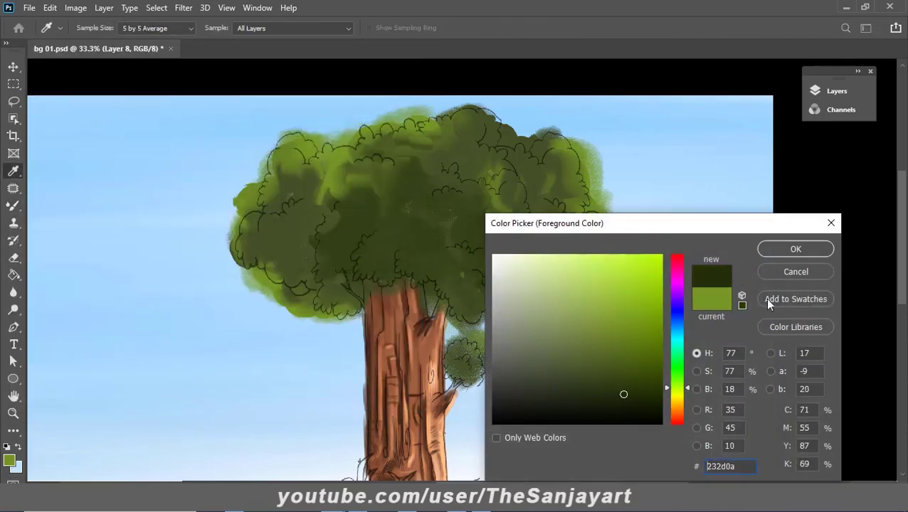
click(795, 247)
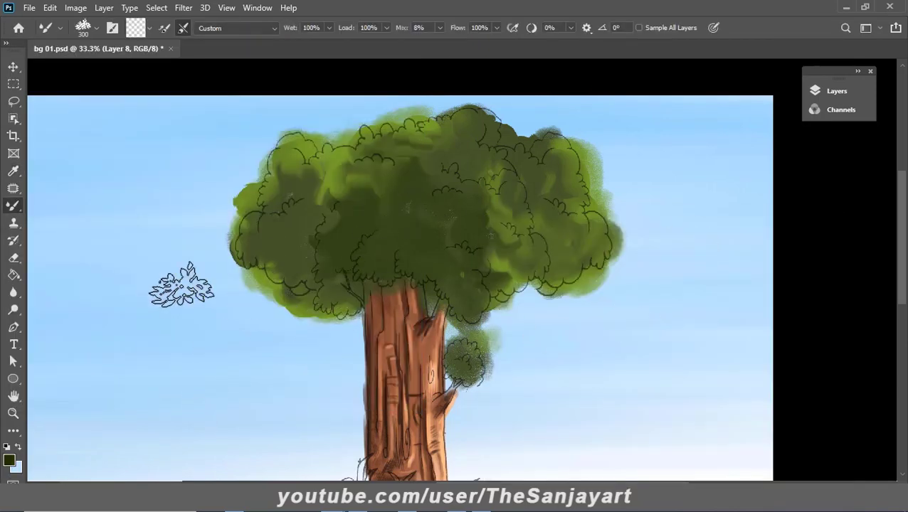
right_click(14, 204)
click(69, 205)
click(83, 27)
scroll(214, 249, down, 10)
- Choose the leaf brush and set Spacing 1%, Angle 45° and size 250 px in Brush Settings
scroll(213, 249, down, 5)
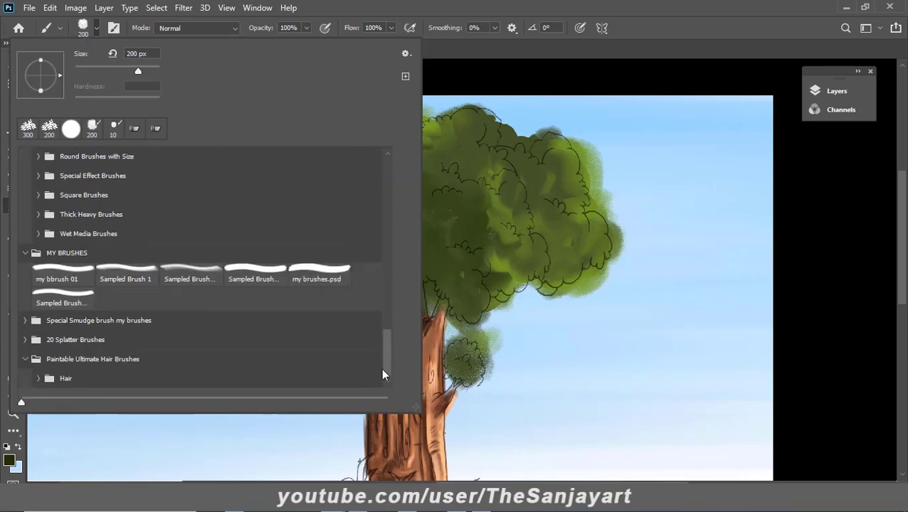
click(427, 227)
key(F5)
drag(186, 131, 644, 131)
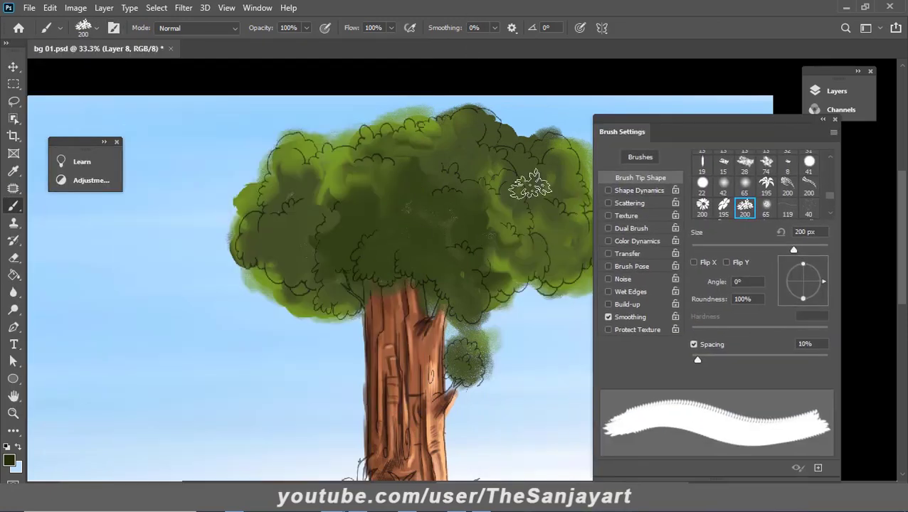
click(829, 92)
drag(698, 359, 672, 366)
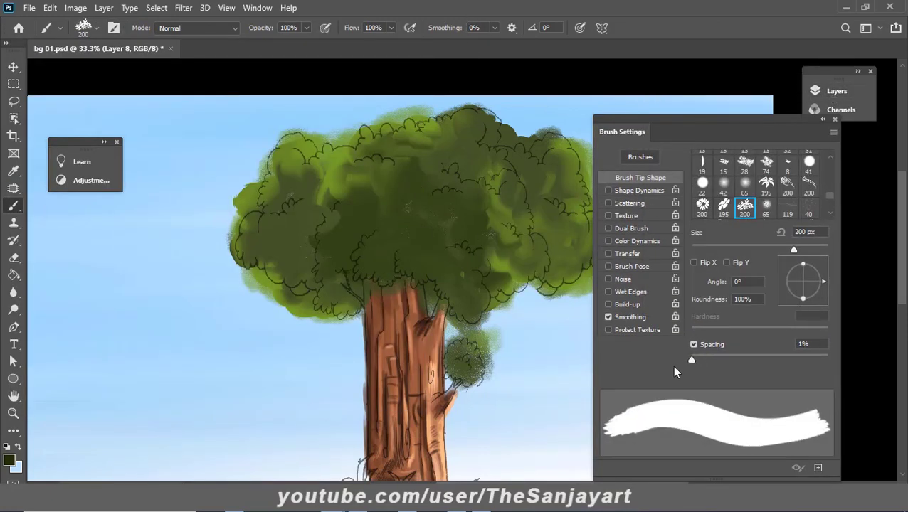
drag(824, 282, 818, 268)
key(bracketright)
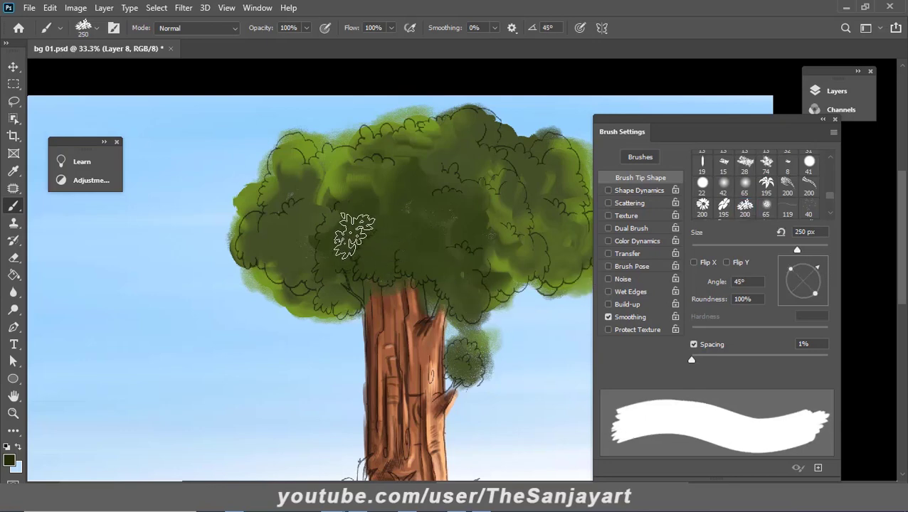
- Stamp dark green leaf clusters across the crown at angles 97° and -20°, down toward the trunk
drag(336, 218, 359, 238)
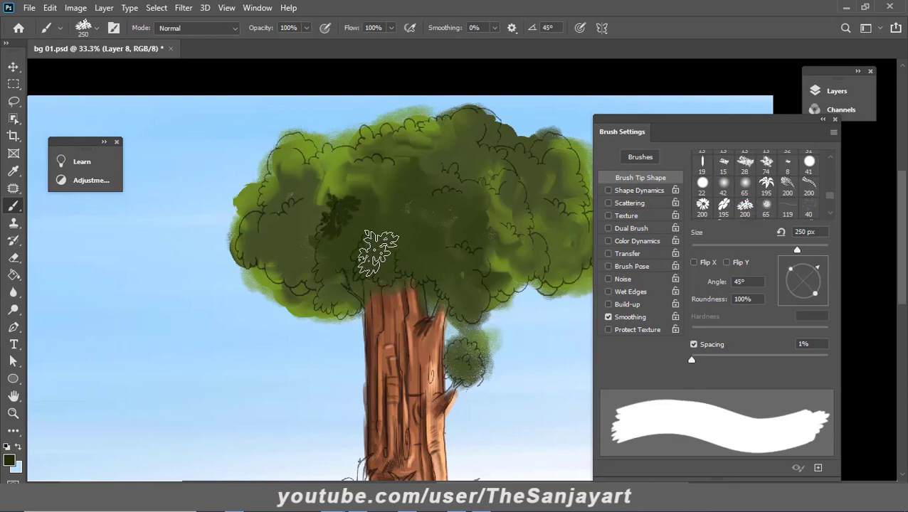
click(378, 253)
click(413, 263)
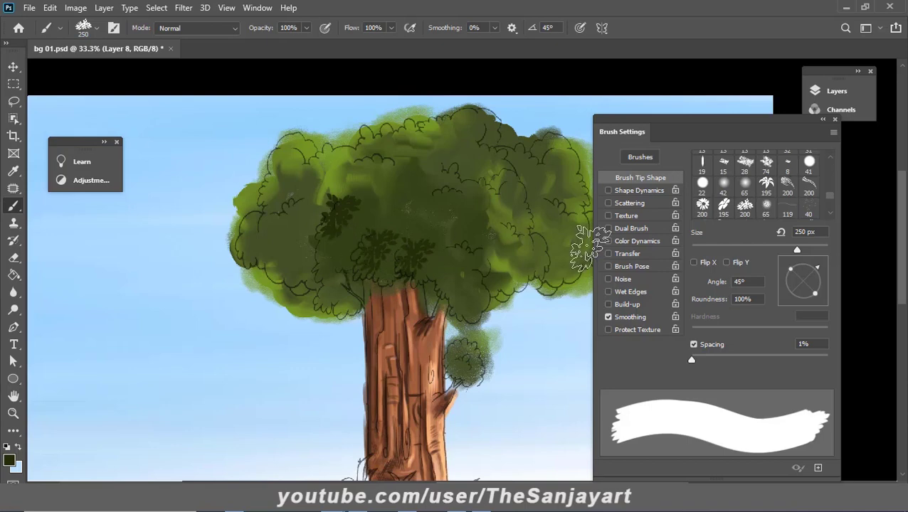
drag(817, 268, 802, 265)
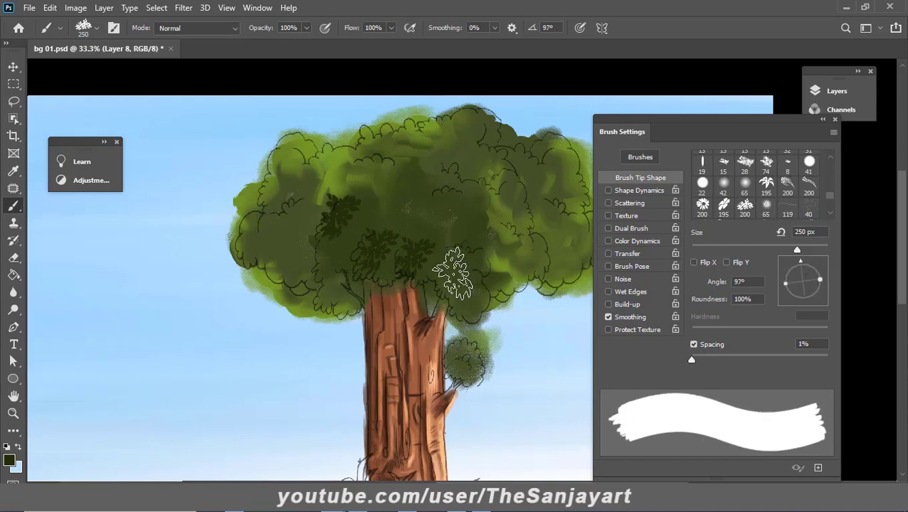
drag(468, 291, 466, 261)
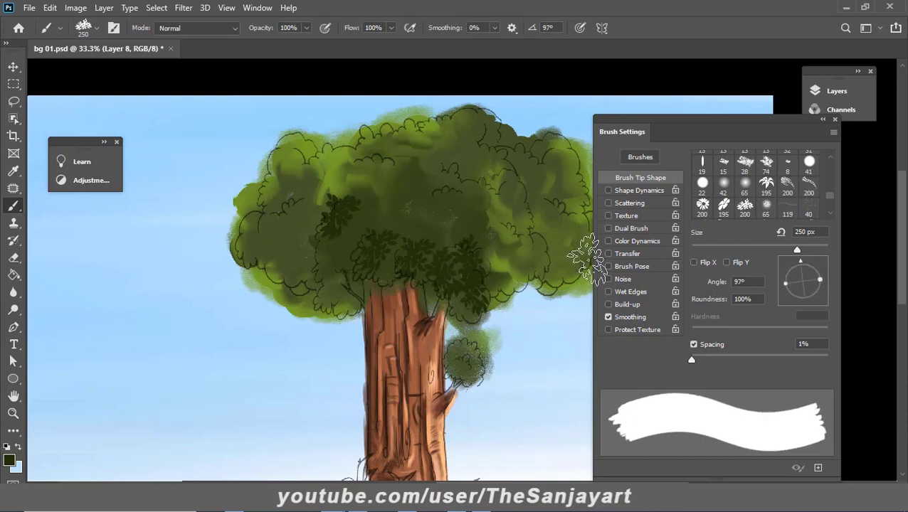
key(shift+Right)
key(shift+Right)
key(shift+Right)
key(shift+Right)
key(shift+Right)
key(shift+Right)
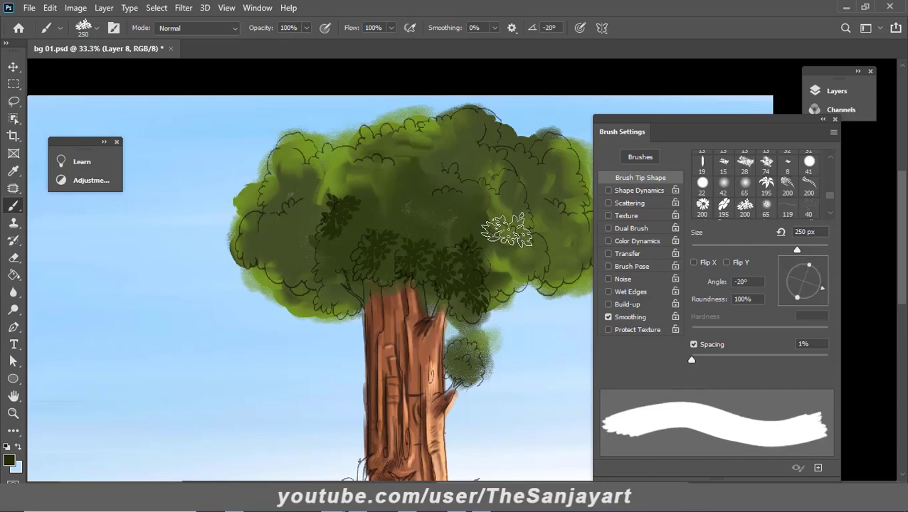
mouse_move(407, 216)
mouse_down()
mouse_move(392, 268)
mouse_move(349, 287)
mouse_move(345, 245)
mouse_move(313, 290)
mouse_up()
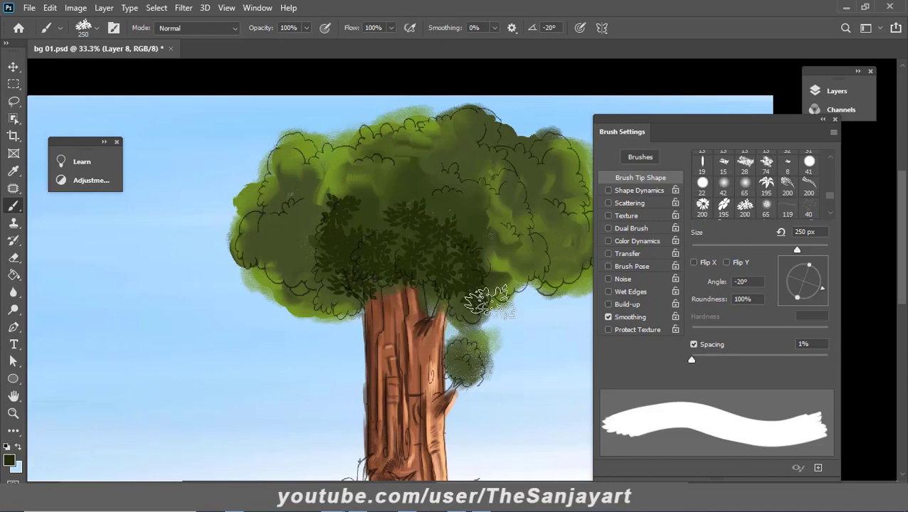
- With a slightly brighter dark green, paint leaves along the crown's bottom edge on both sides of the trunk
click(9, 462)
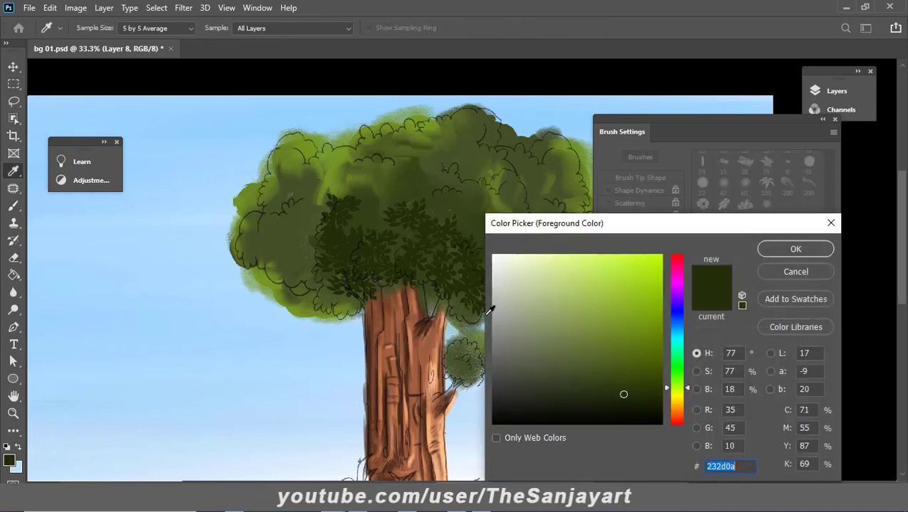
click(489, 312)
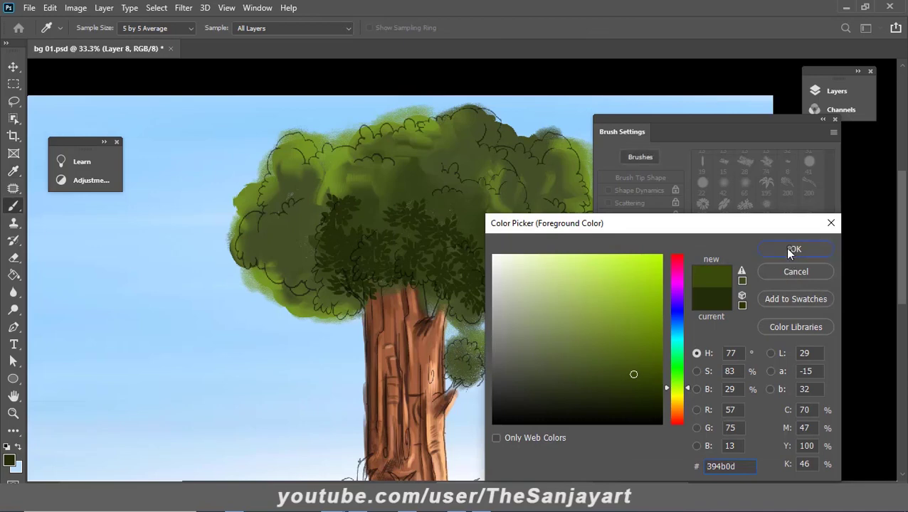
click(790, 250)
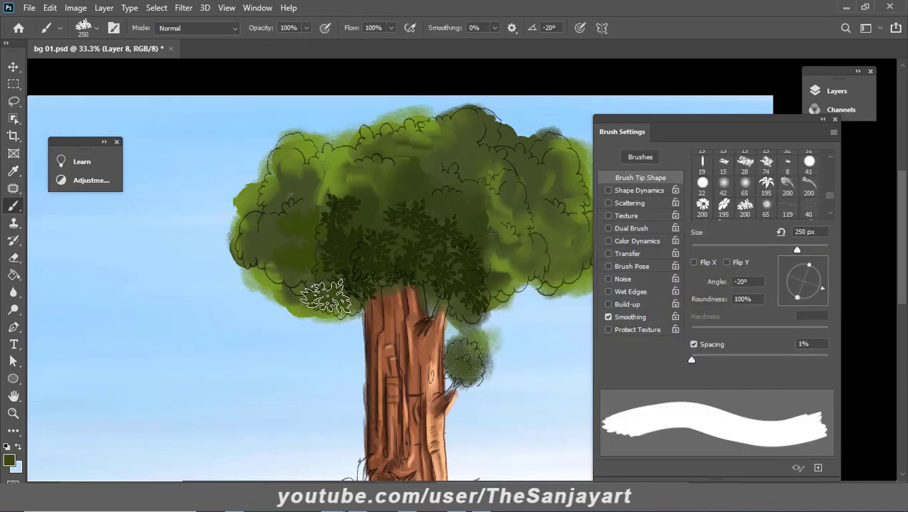
mouse_move(308, 308)
mouse_down()
mouse_move(368, 269)
mouse_move(385, 308)
mouse_up()
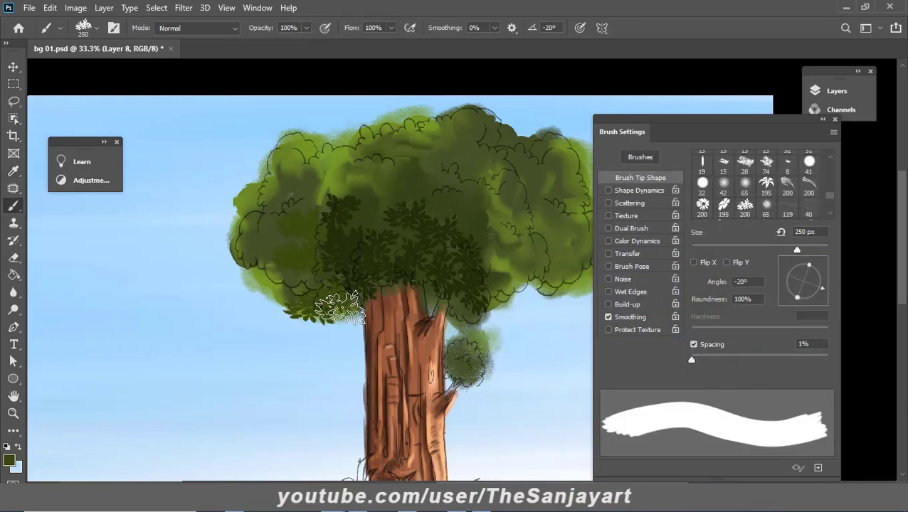
drag(459, 310, 499, 299)
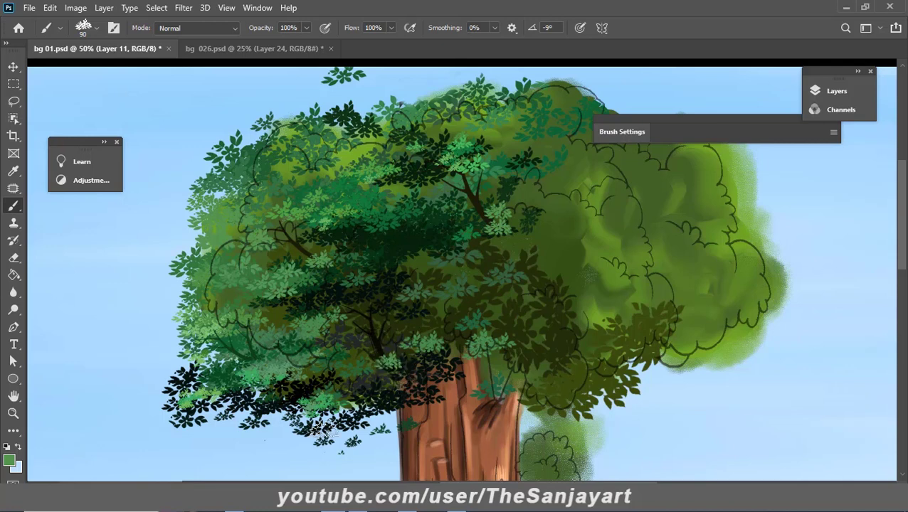
- Rotate the brush tip to about 41° and pick a light yellow-green foreground
click(622, 132)
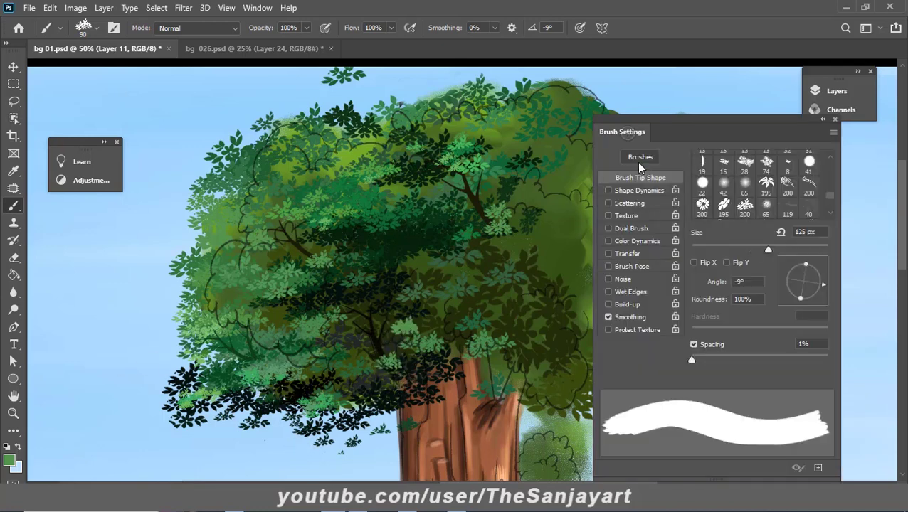
drag(822, 284, 827, 268)
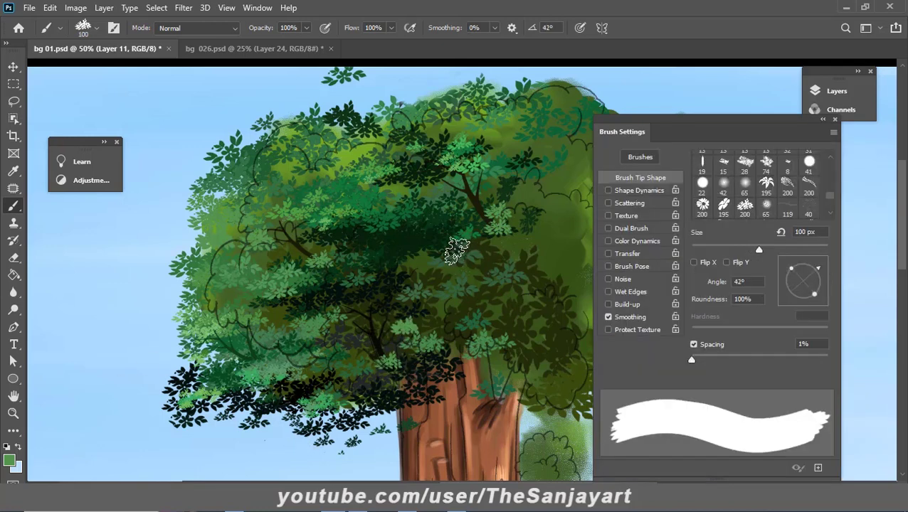
click(9, 461)
click(364, 179)
click(622, 277)
click(797, 247)
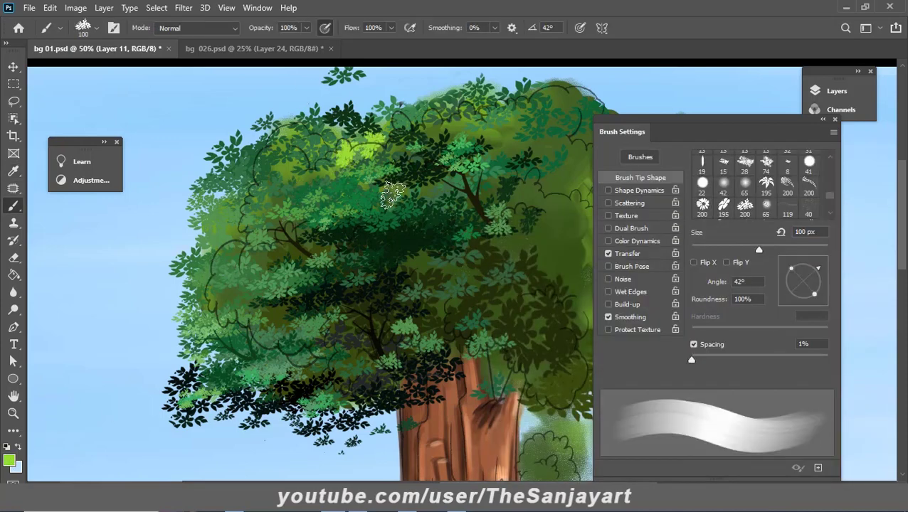
- Zoom into the upper crown and paint #9fe836 leaves over the upper-left foliage
key(z)
click(358, 199)
scroll(345, 230, up, 2)
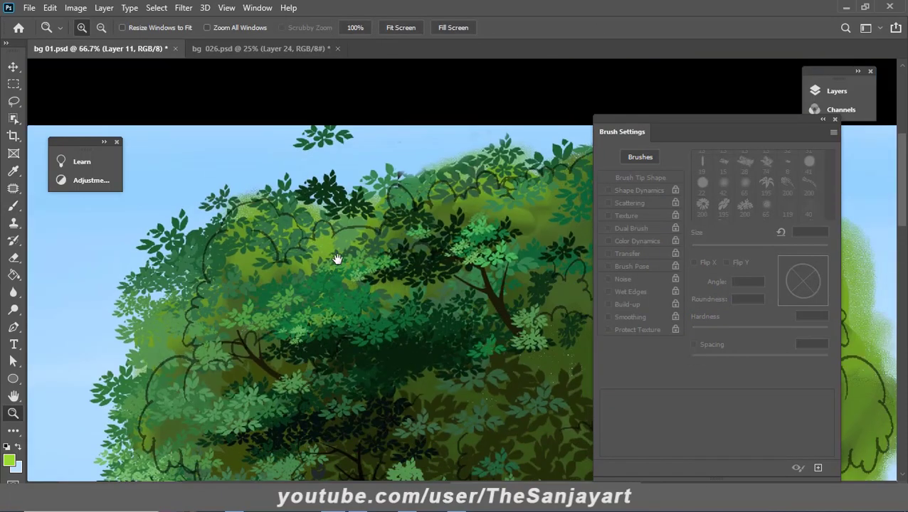
key(b)
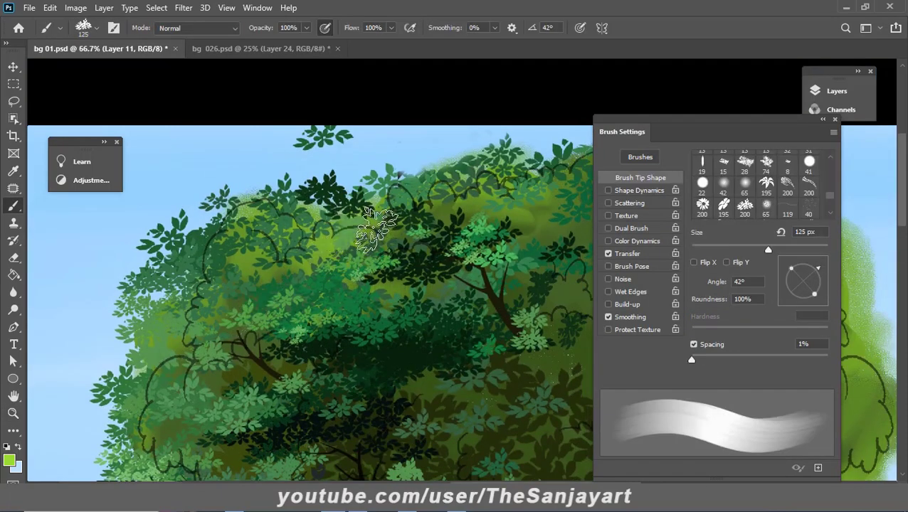
click(9, 460)
drag(622, 274, 620, 245)
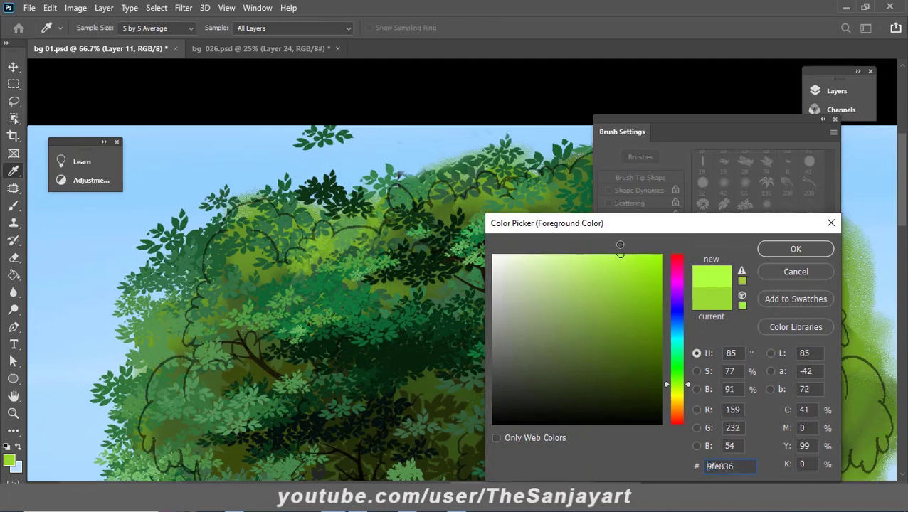
click(795, 250)
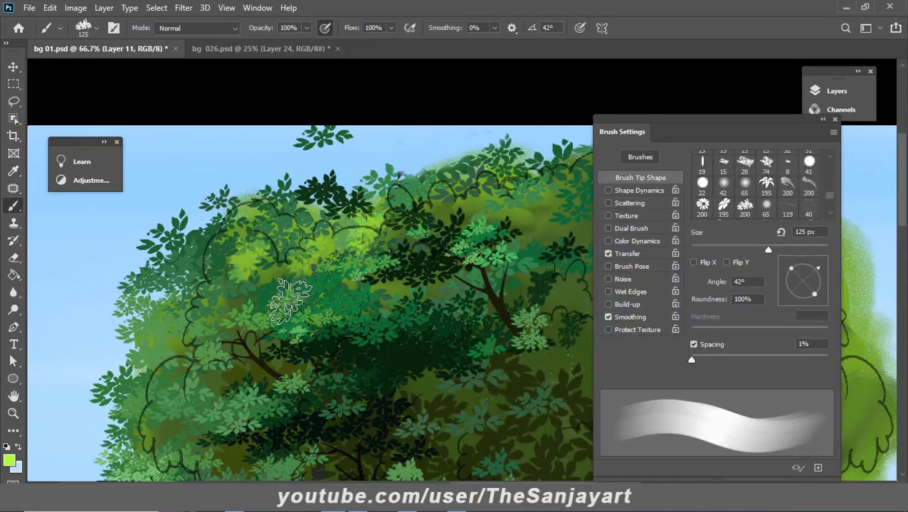
drag(250, 207, 203, 226)
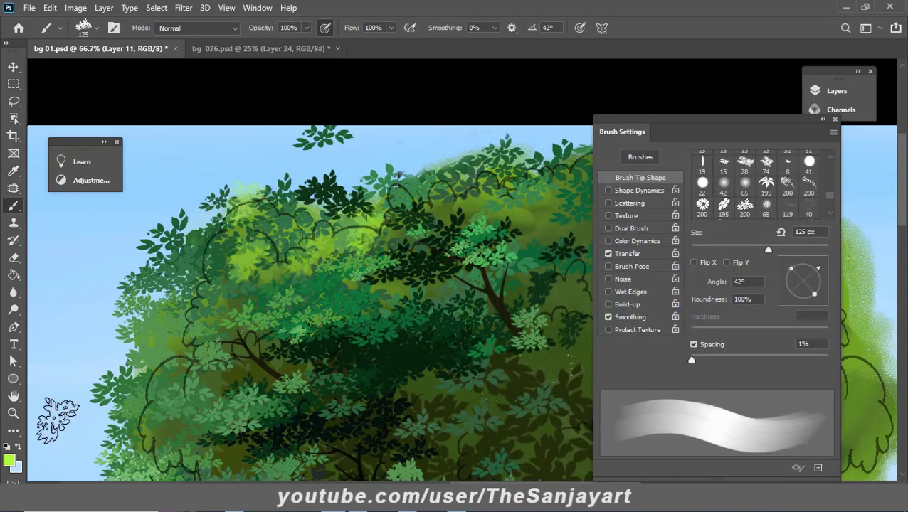
- Sample dark green 0a270e from the canvas and rotate the brush tip to -24°
click(10, 464)
click(516, 230)
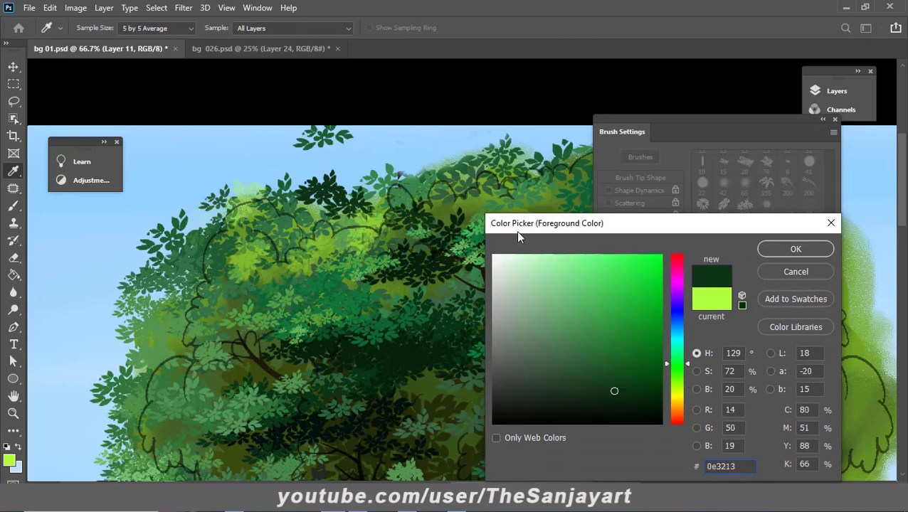
click(787, 250)
drag(819, 266, 822, 288)
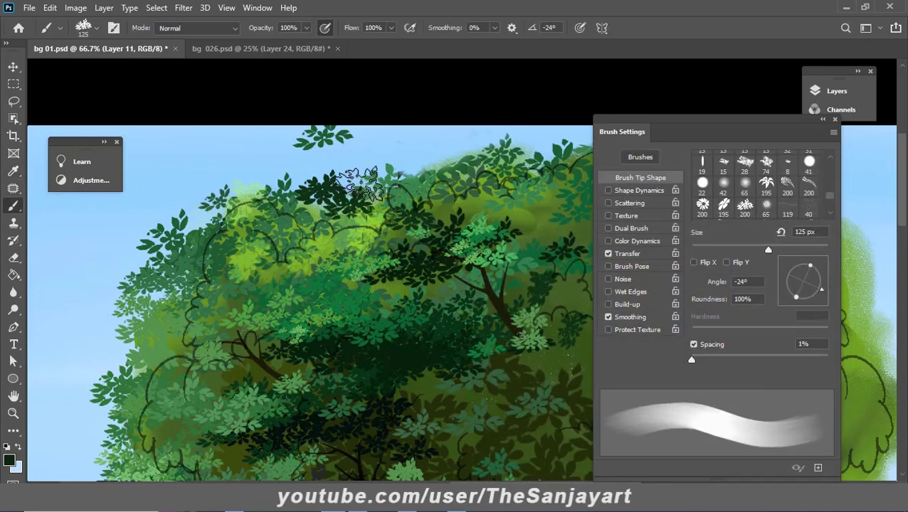
- Toggle Transfer and stamp dark-green leaves onto the upper canopy, then bring the trunk into view
click(325, 27)
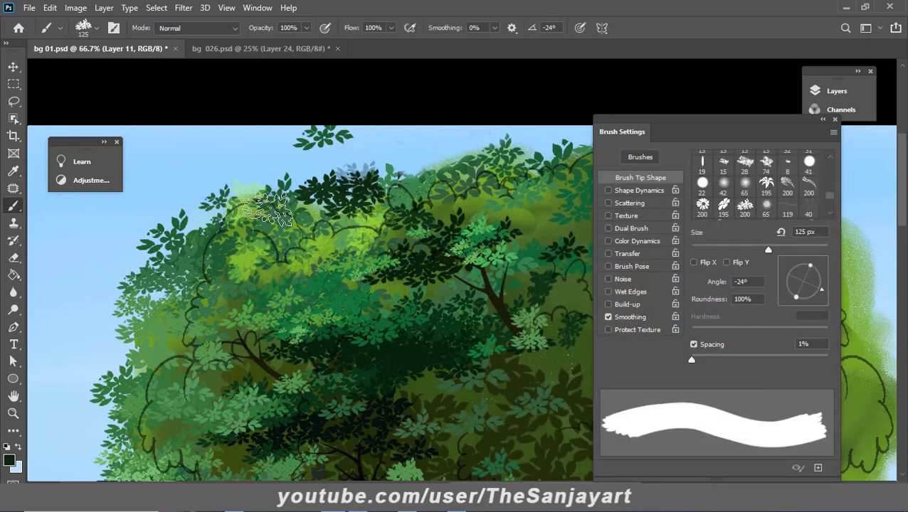
drag(267, 200, 242, 189)
click(325, 28)
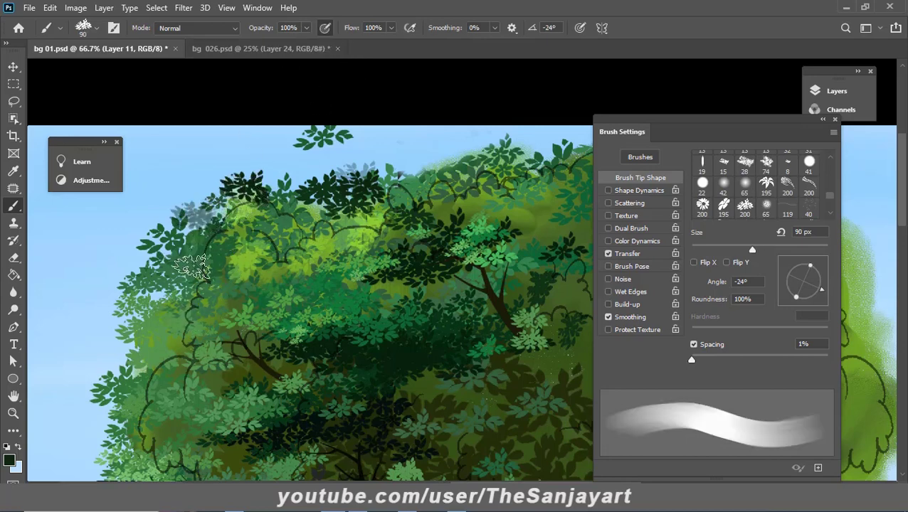
click(325, 27)
drag(361, 273, 194, 270)
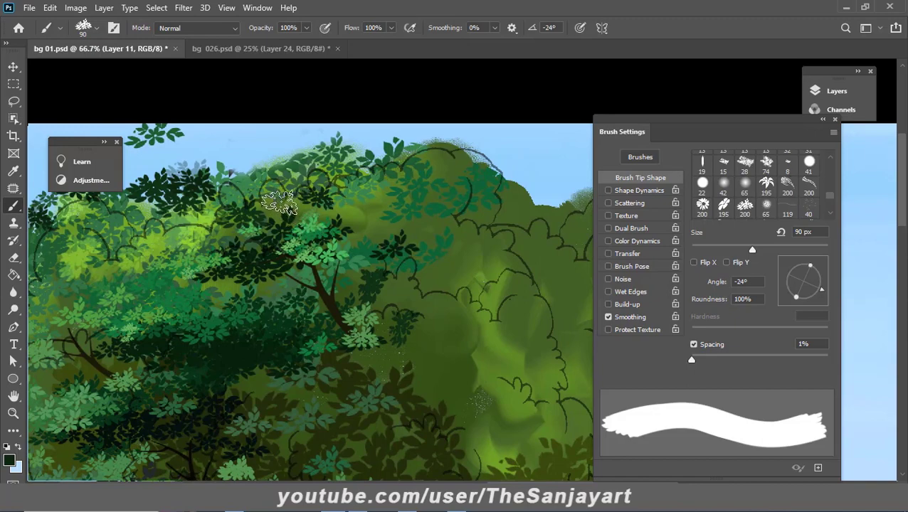
drag(391, 283, 366, 148)
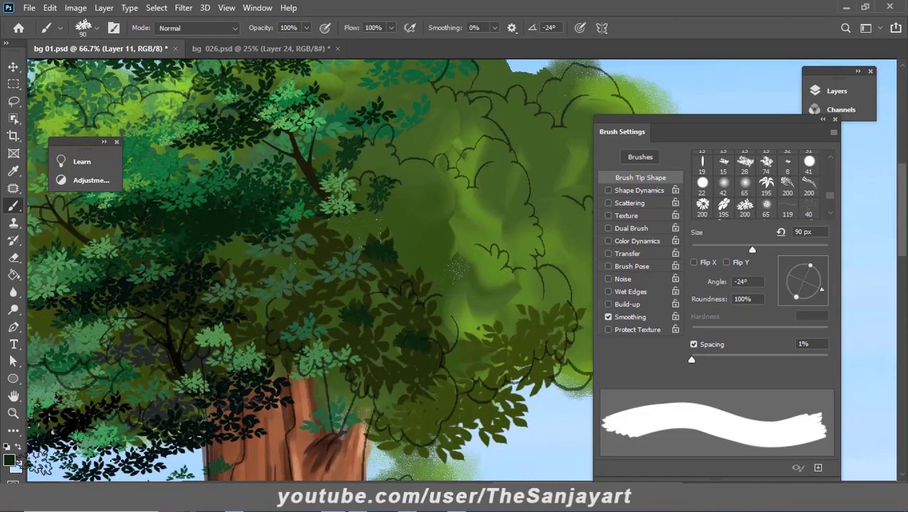
- Rotate the leaf stamp and stamp leaf clusters on the lower foliage and beside the central branch
click(9, 461)
key(Return)
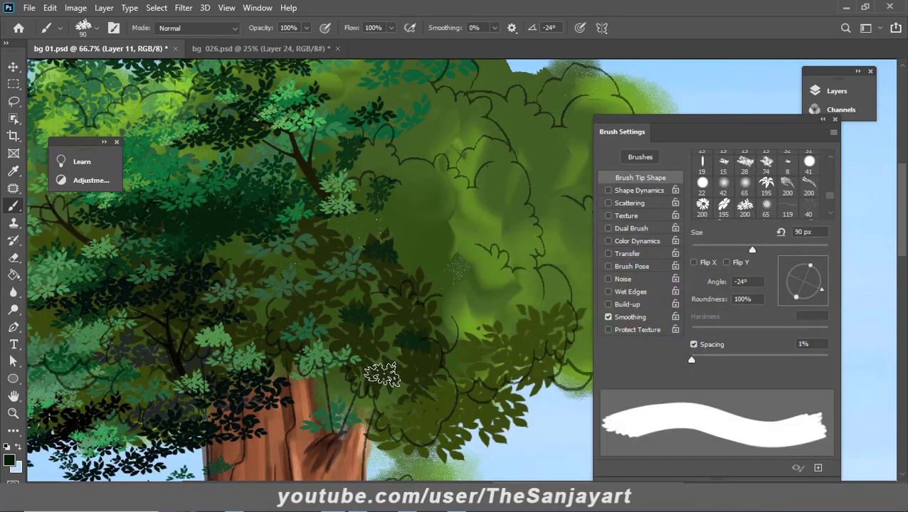
mouse_move(716, 282)
mouse_down()
mouse_move(763, 282)
mouse_move(683, 282)
mouse_up()
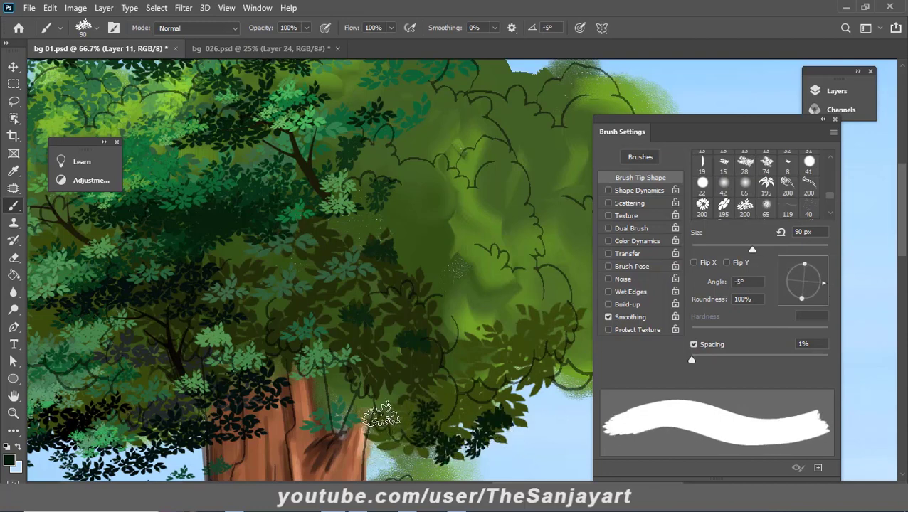
click(392, 397)
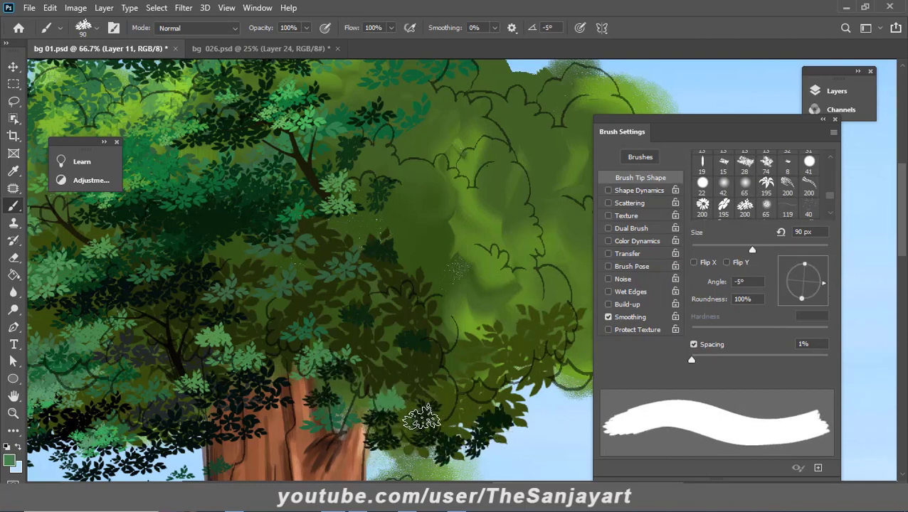
scroll(391, 284, up, 5)
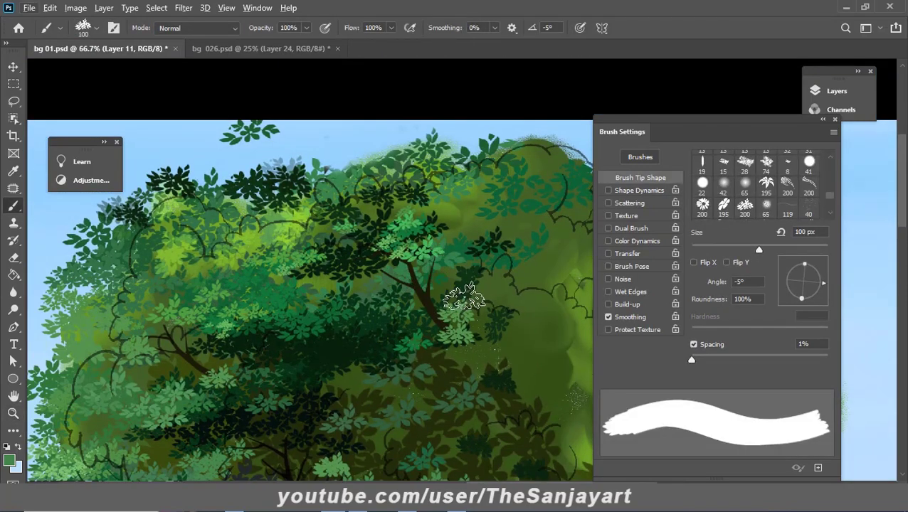
click(432, 321)
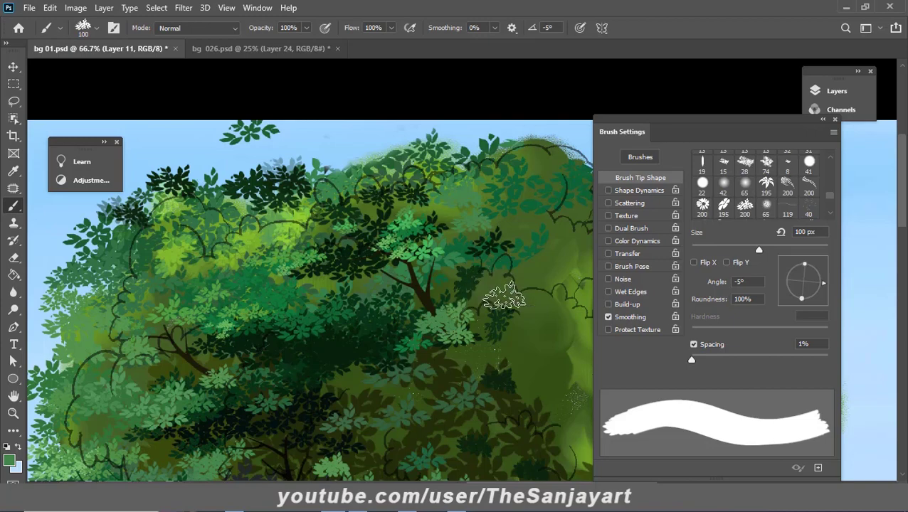
click(532, 300)
- Set the foreground to a darker green for the leaves
click(9, 460)
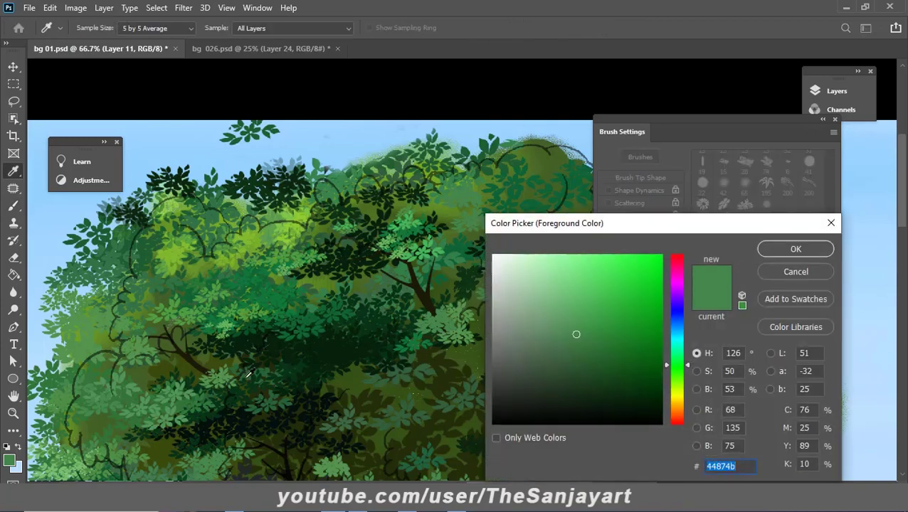
click(622, 377)
click(795, 247)
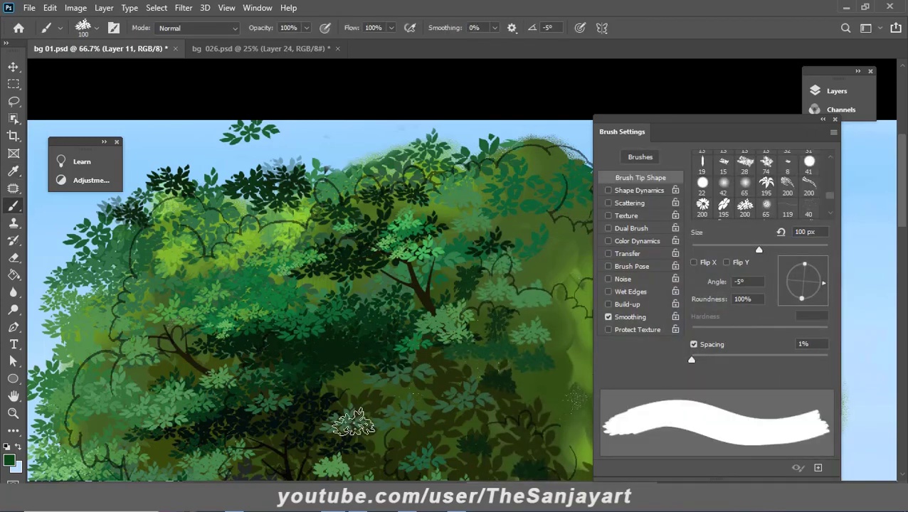
- Zoom in on the bush's top edge and stamp dark leaves along it
double_click(639, 132)
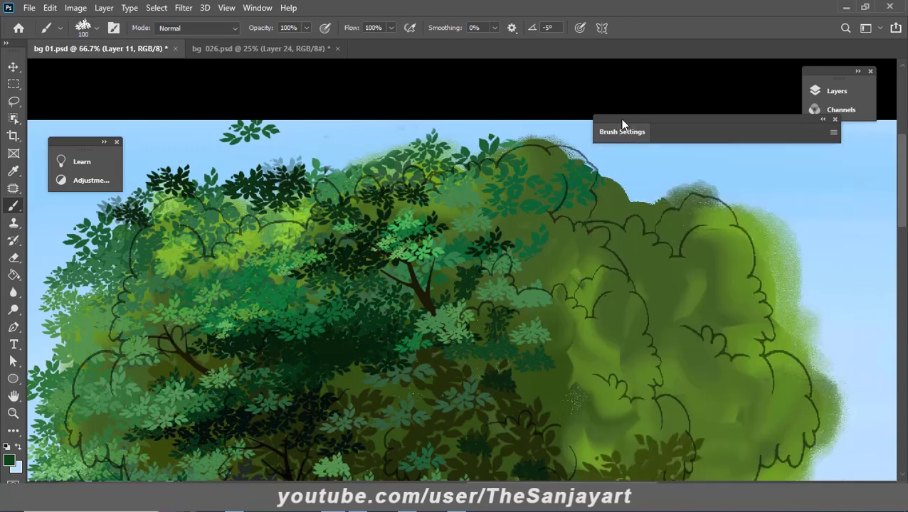
drag(620, 127, 783, 178)
key(z)
click(541, 270)
mouse_move(554, 216)
mouse_down()
mouse_move(495, 350)
mouse_move(497, 367)
mouse_up()
key(b)
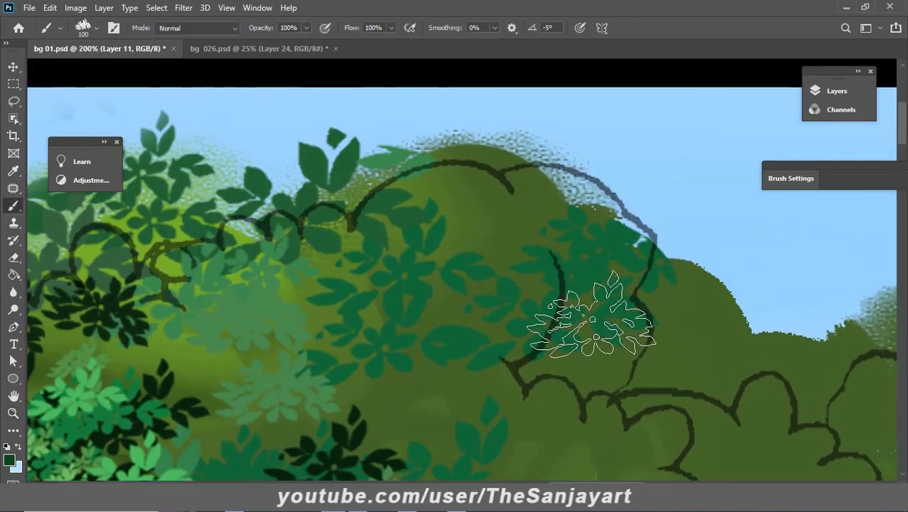
drag(463, 160, 363, 213)
- Rotate the leaf stamp angle and stamp leaves over the top-right of the bush
click(791, 178)
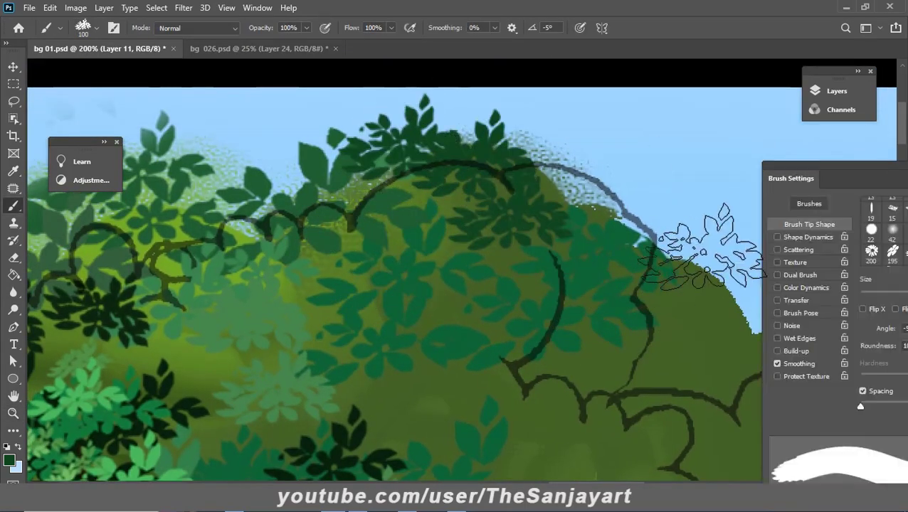
drag(805, 162, 138, 145)
drag(319, 312, 328, 288)
mouse_move(591, 277)
mouse_down()
mouse_move(576, 142)
mouse_move(612, 121)
mouse_up()
- Pick a lighter green, enable Transfer, and stamp soft light-green leaves across the bush
click(10, 461)
click(475, 306)
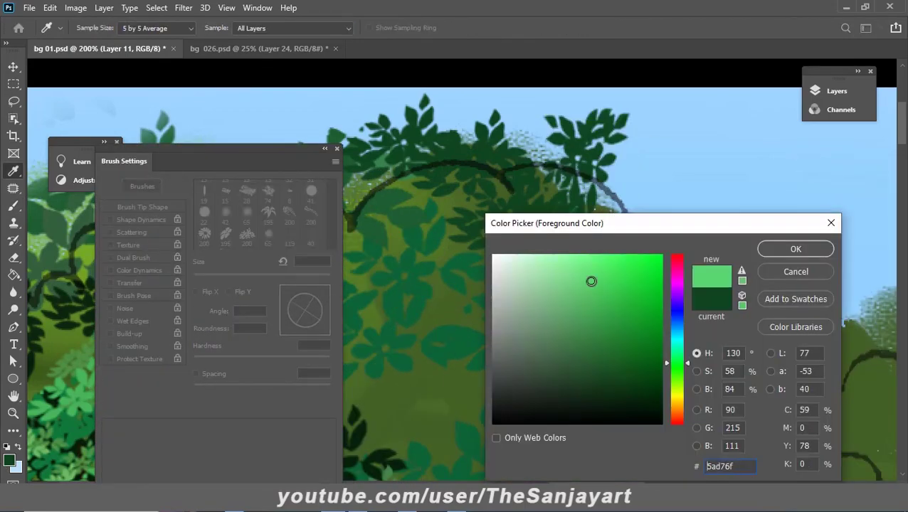
key(Return)
click(641, 192)
drag(456, 242, 463, 185)
click(111, 283)
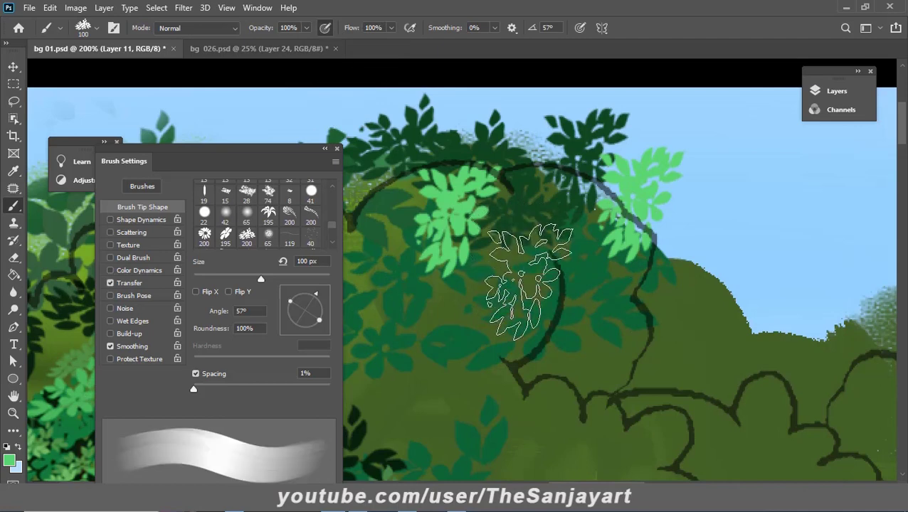
drag(516, 284, 588, 304)
drag(446, 349, 430, 398)
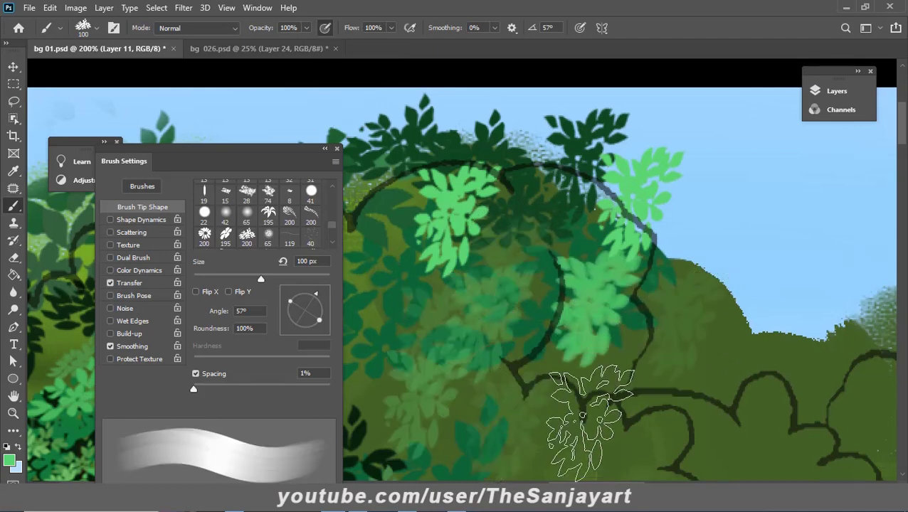
drag(507, 396, 587, 376)
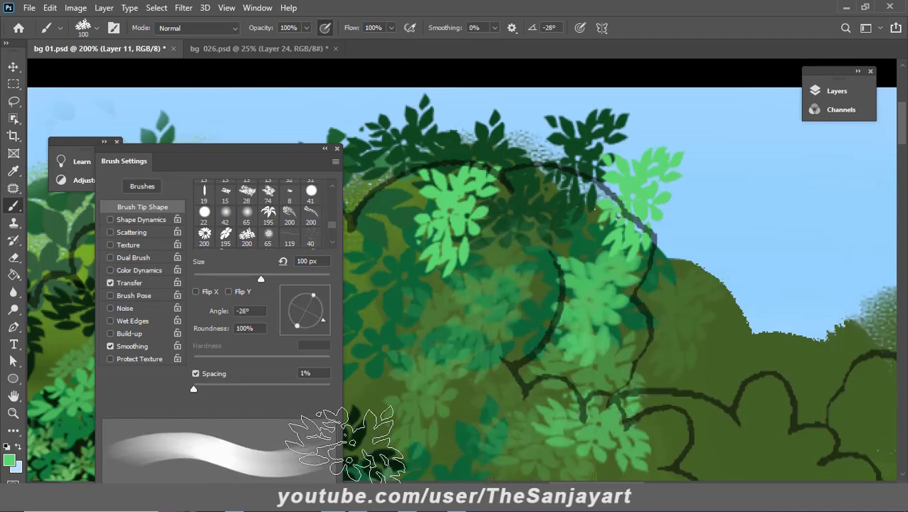
- Stamp more light-green leaves on the lower-right bush and collapse the brush settings
click(9, 461)
key(Return)
drag(683, 388, 711, 281)
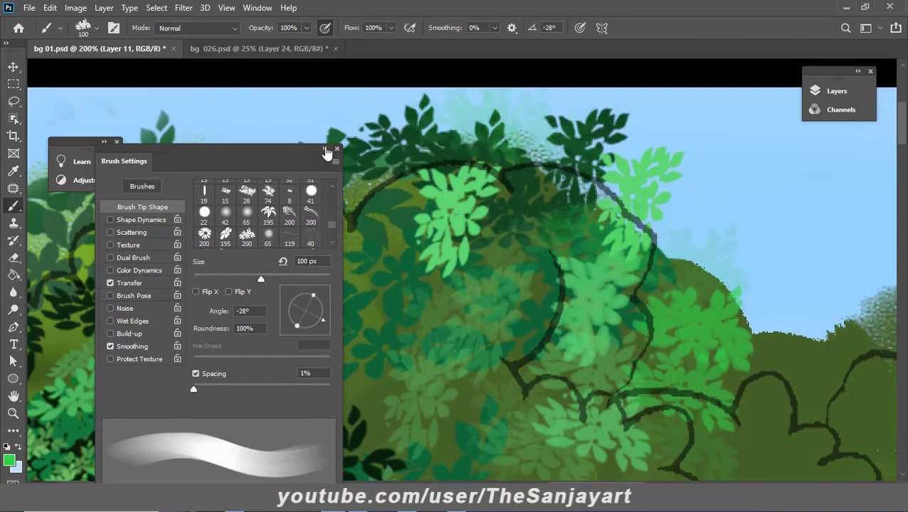
click(325, 148)
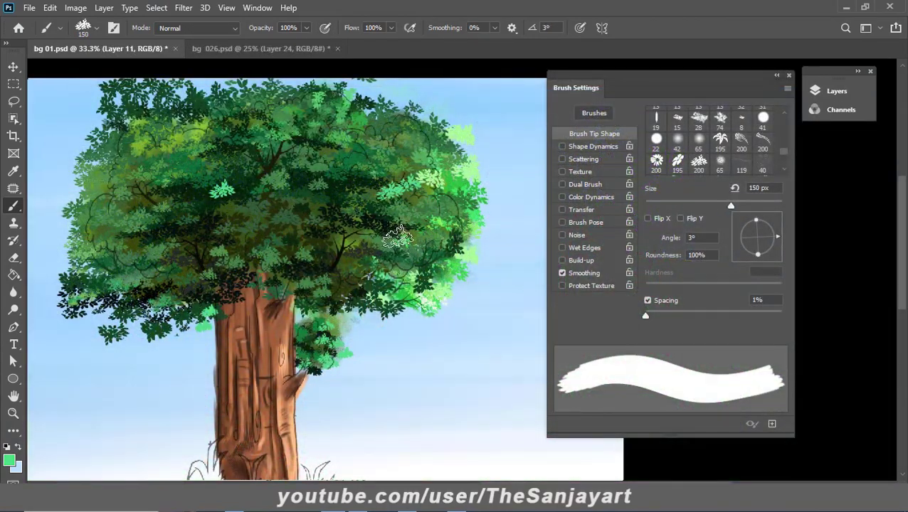
- Zoom into the canopy and stamp a bright green leaf cluster on the lower foliage
click(575, 89)
key(z)
click(304, 232)
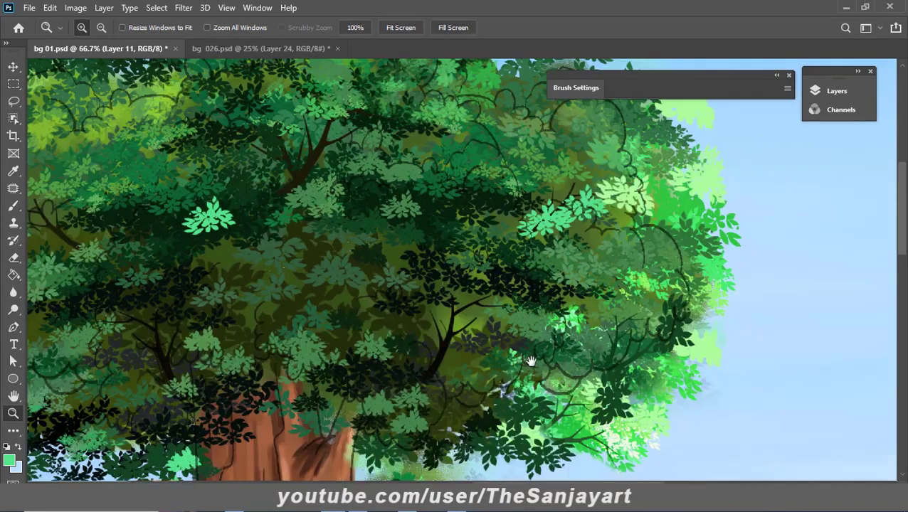
mouse_move(517, 359)
mouse_down()
mouse_move(549, 396)
mouse_move(401, 413)
mouse_up()
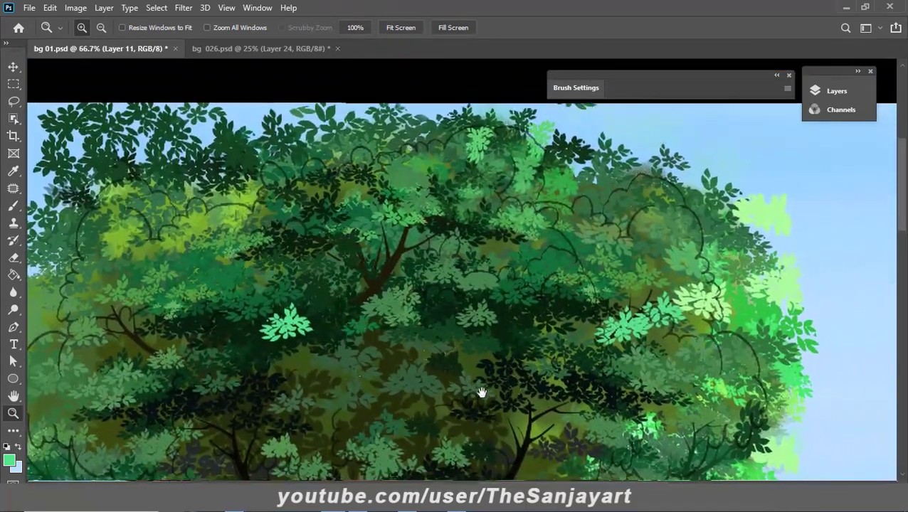
key(b)
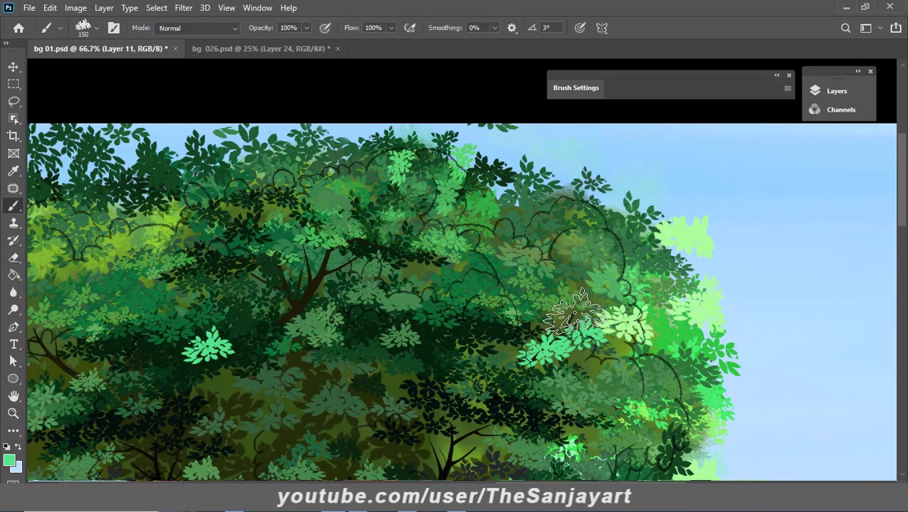
scroll(464, 349, down, 3)
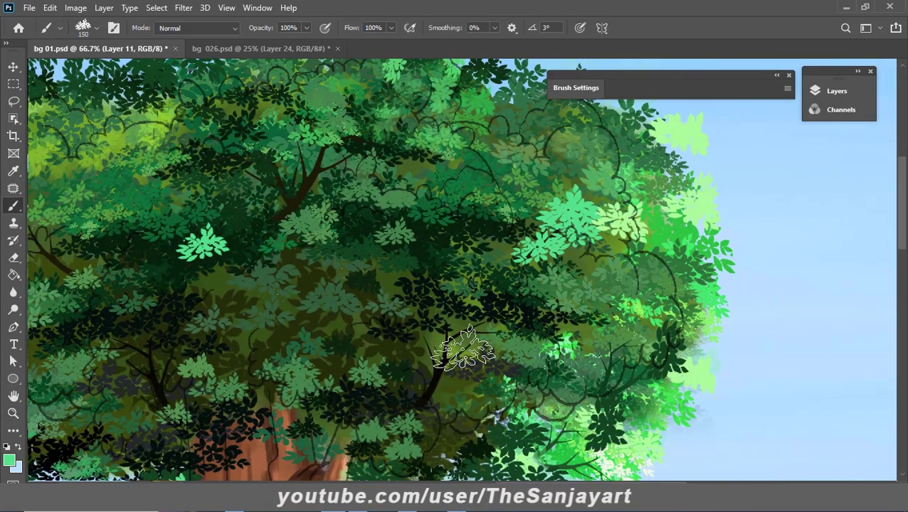
click(432, 405)
- Shrink the leaf brush and pan up to the top edge of the canopy
scroll(662, 384, down, 2)
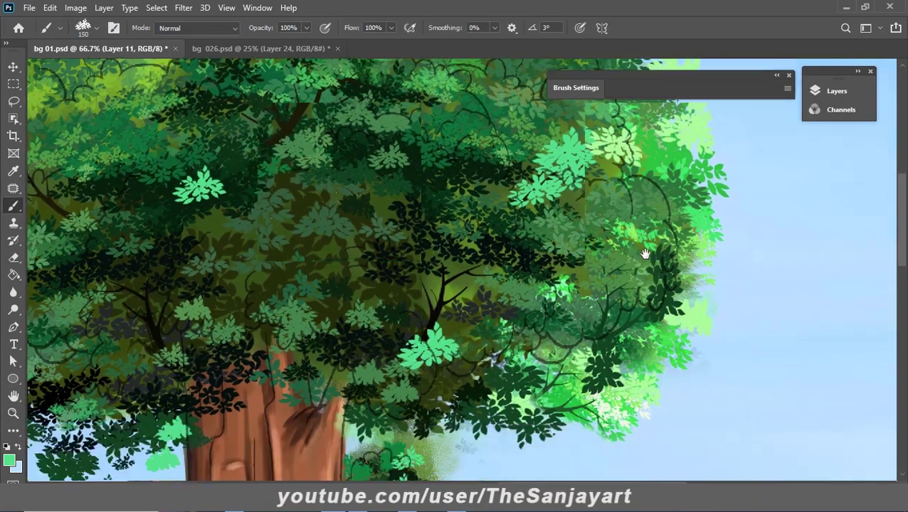
scroll(507, 424, down, 3)
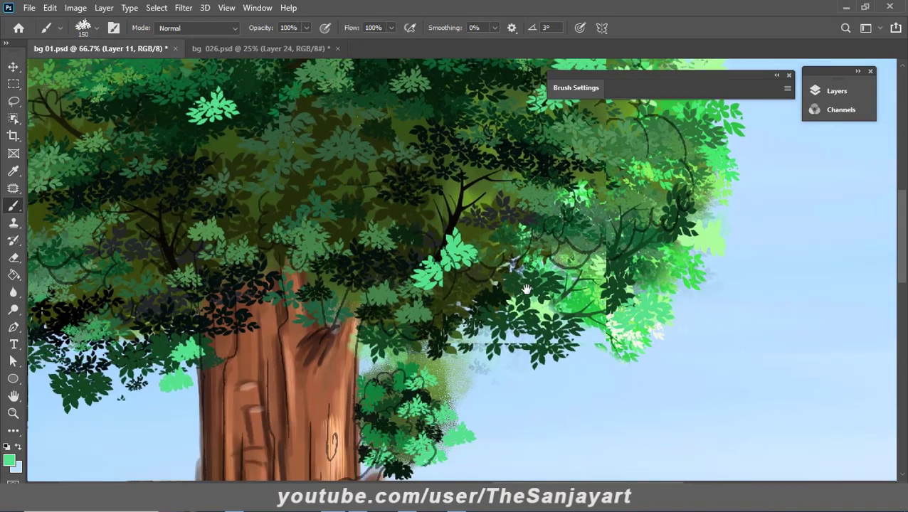
key(bracketleft)
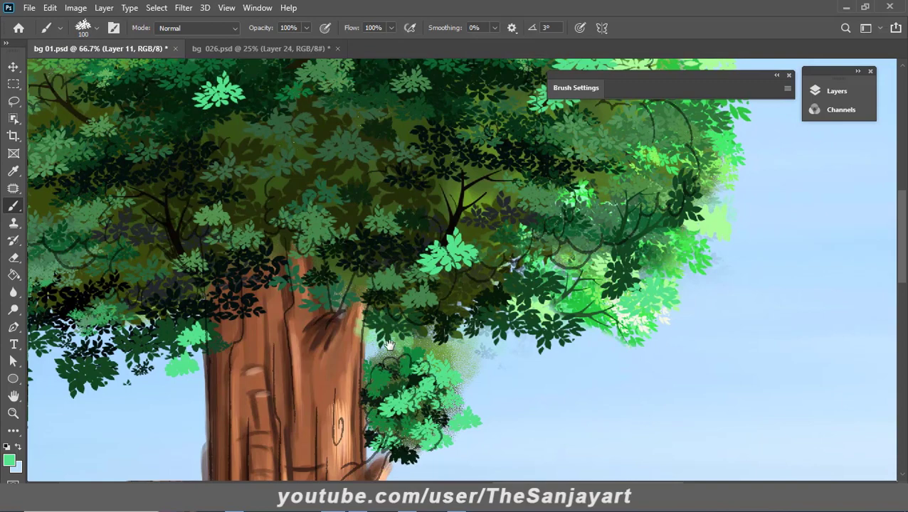
drag(388, 346, 558, 367)
drag(391, 323, 330, 426)
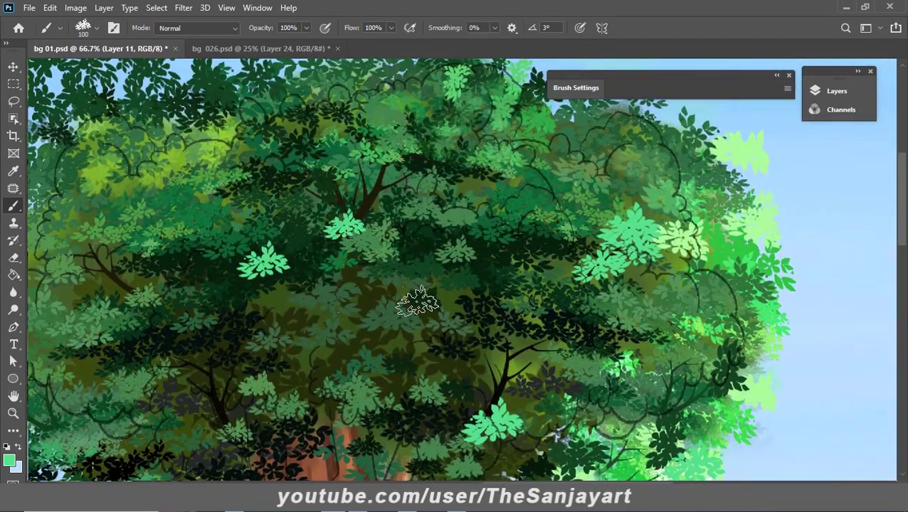
drag(578, 237, 548, 296)
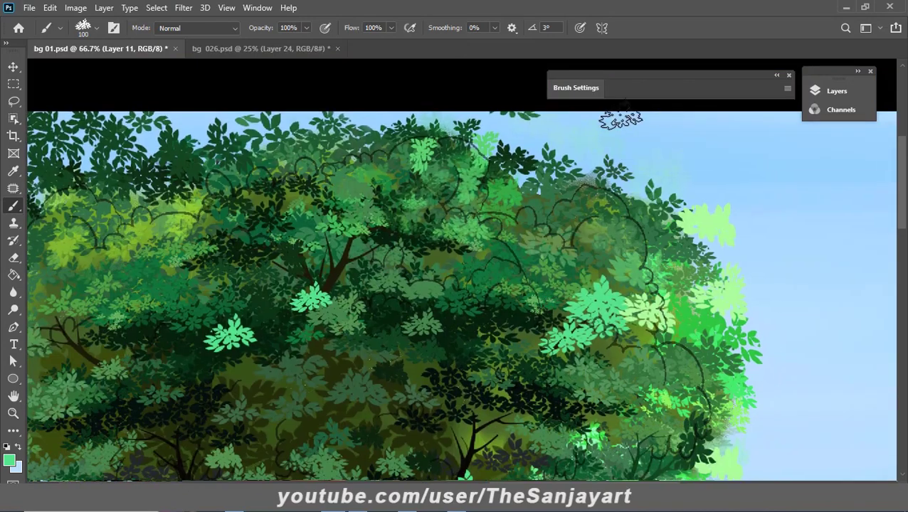
- Rotate the leaf stamp and add a brighter green leaf cluster on the canopy top
click(576, 86)
drag(777, 264, 779, 263)
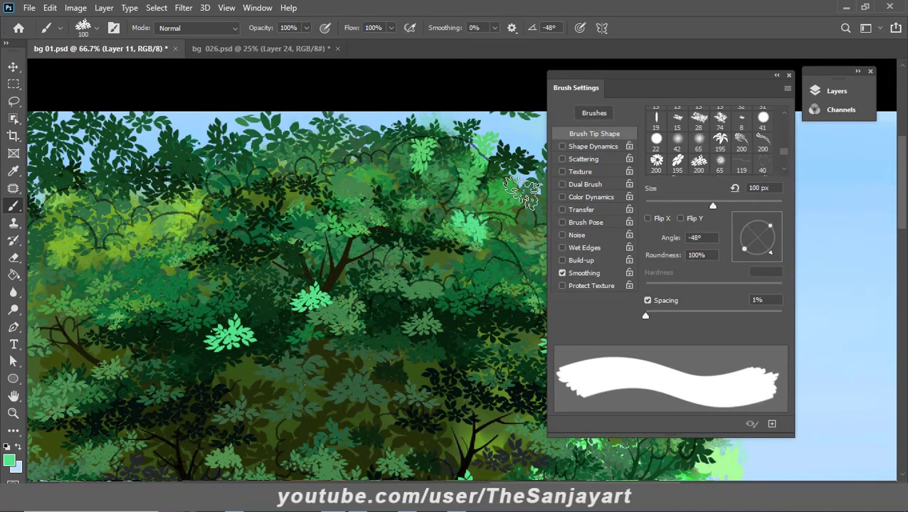
drag(502, 275, 366, 264)
click(376, 168)
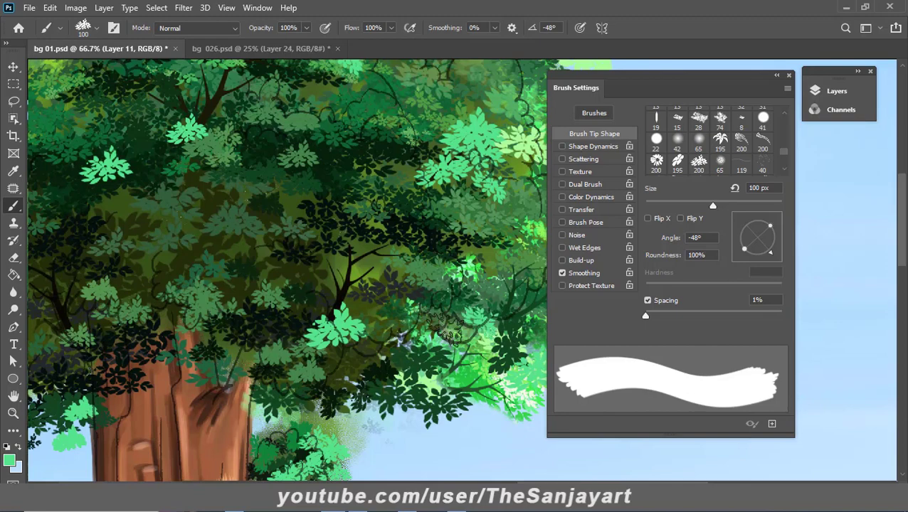
- Rotate the leaf stamp again while panning across the canopy's right edge and treetop
mouse_move(459, 318)
mouse_down()
mouse_move(359, 279)
mouse_move(326, 278)
mouse_up()
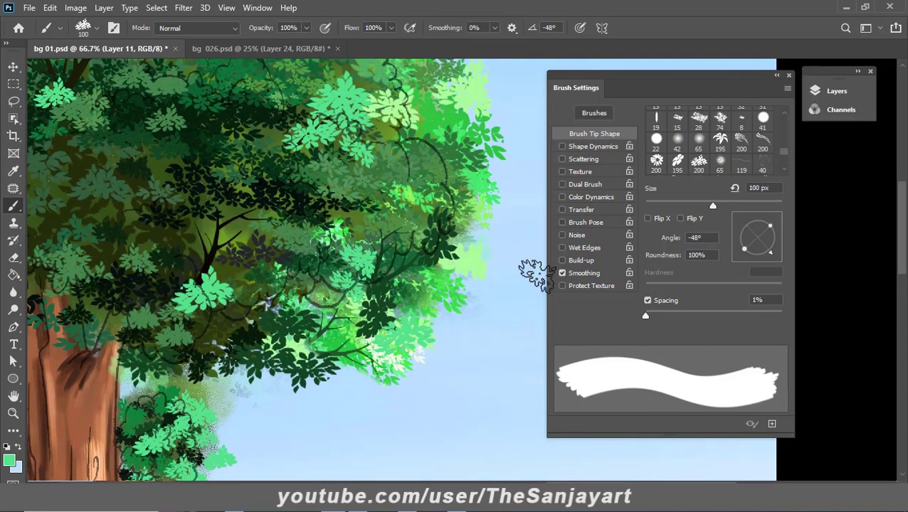
drag(771, 250, 781, 220)
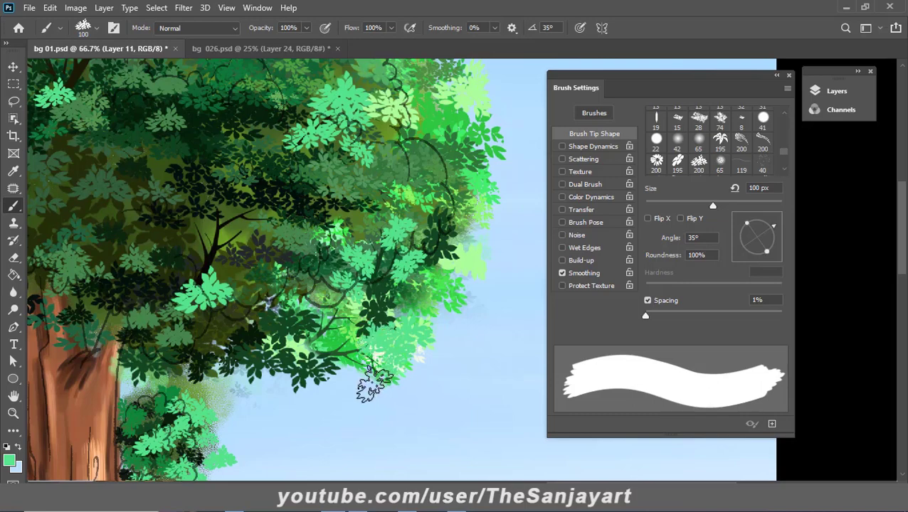
drag(396, 274, 349, 416)
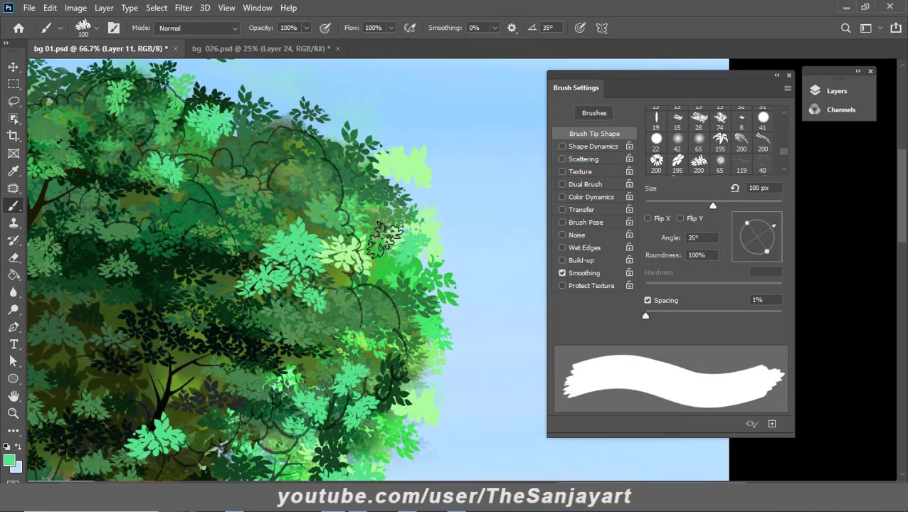
drag(396, 197, 385, 338)
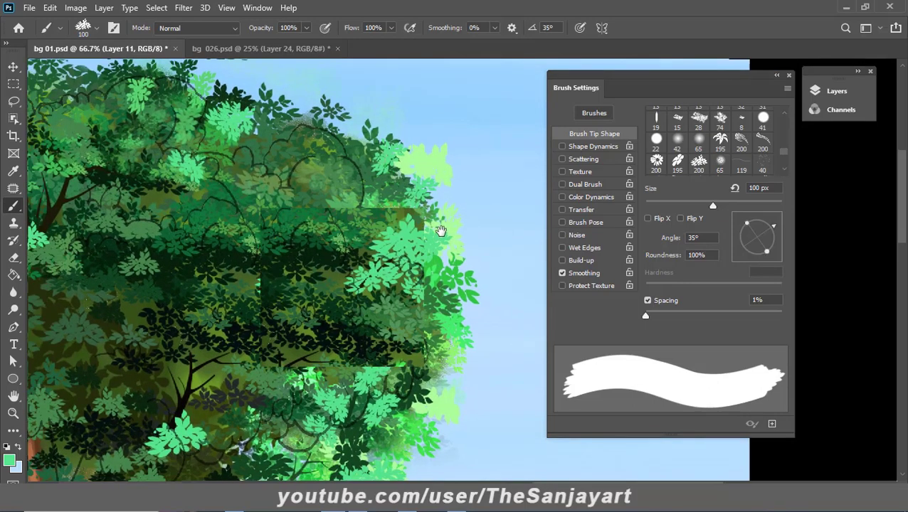
- Zoom out to see the whole tree and base sketch, then back in on the crown
key(z)
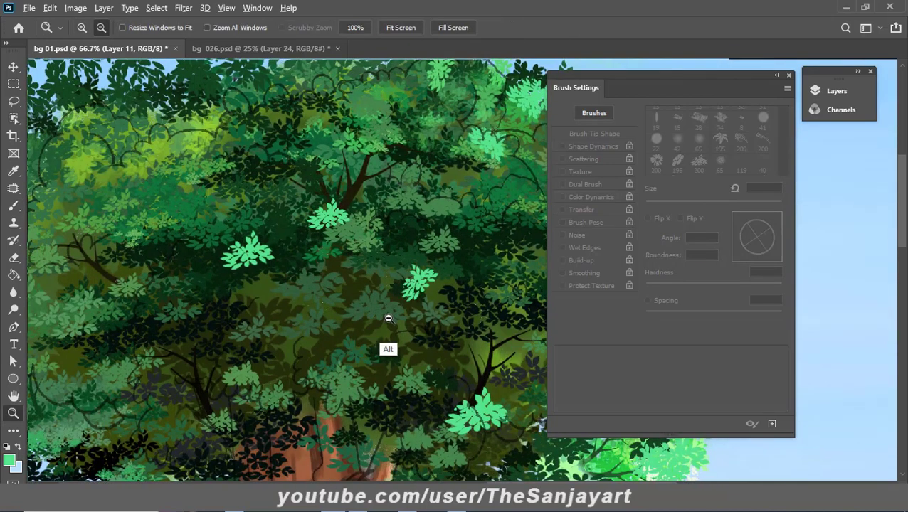
alt+click(383, 338)
alt+click(399, 429)
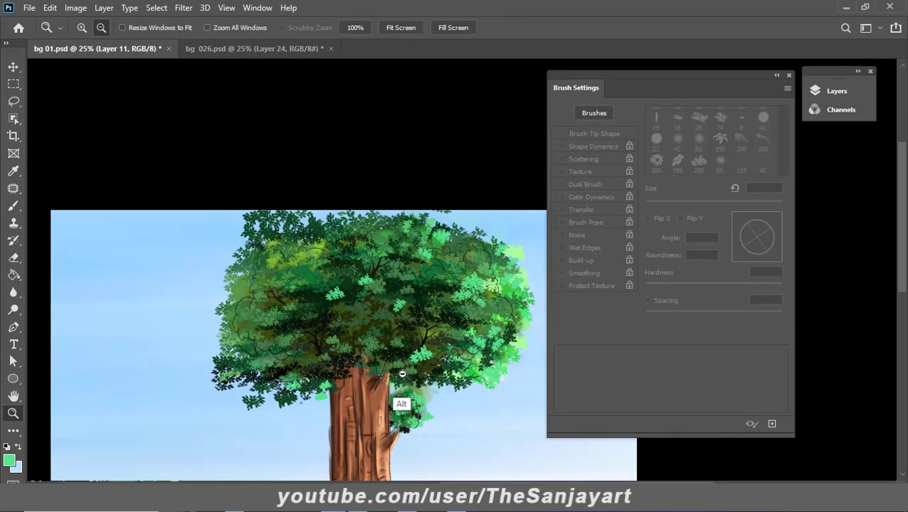
alt+click(415, 392)
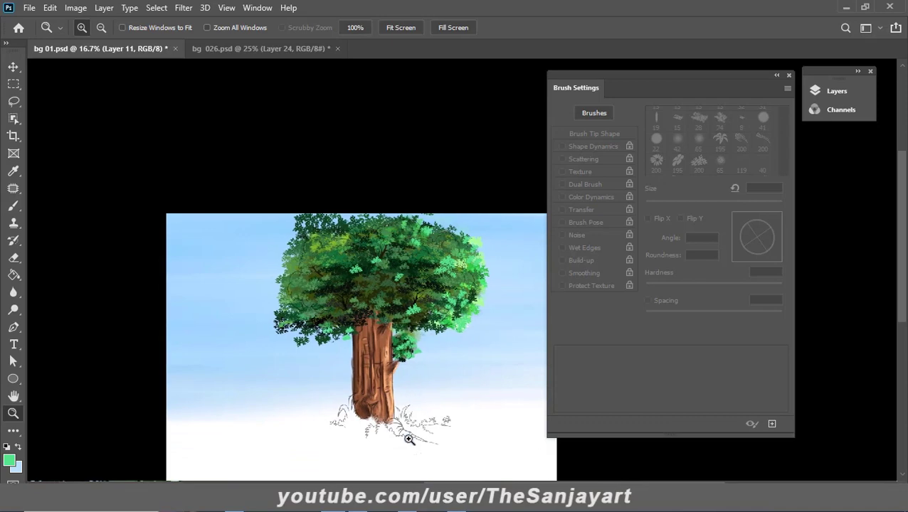
click(389, 432)
click(427, 235)
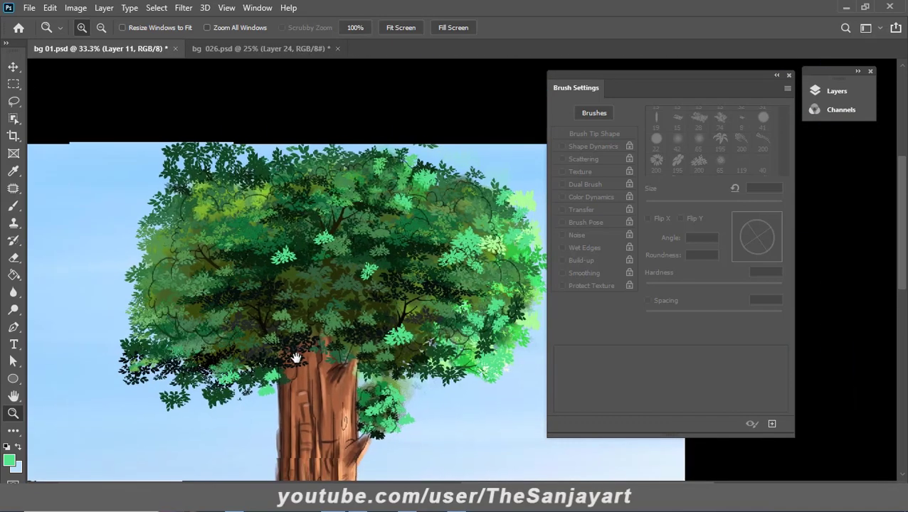
- Save the painting and show the layers list from Layer 12 downward
key(ctrl+s)
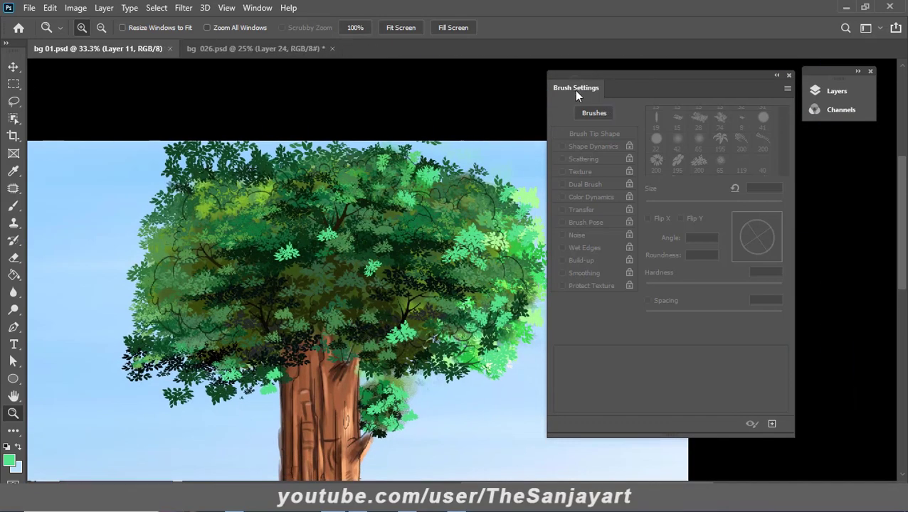
double_click(564, 90)
drag(415, 404, 435, 325)
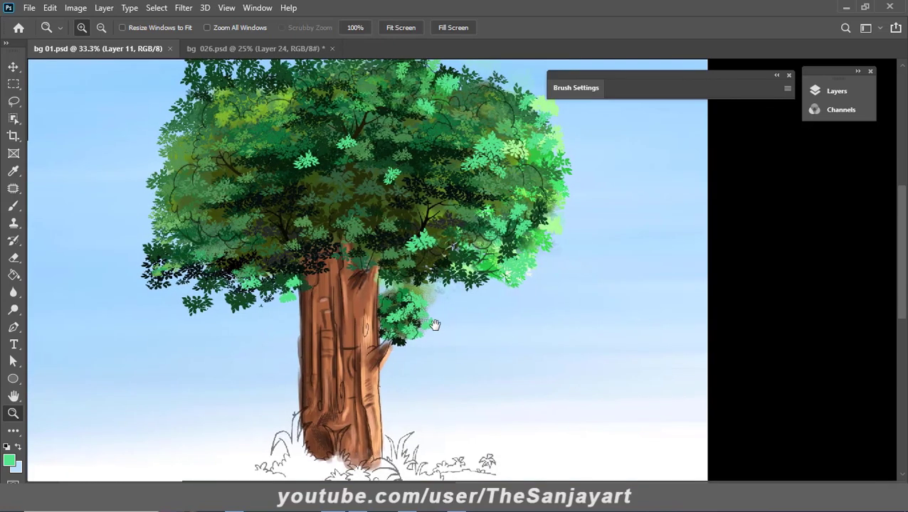
scroll(423, 322, up, 3)
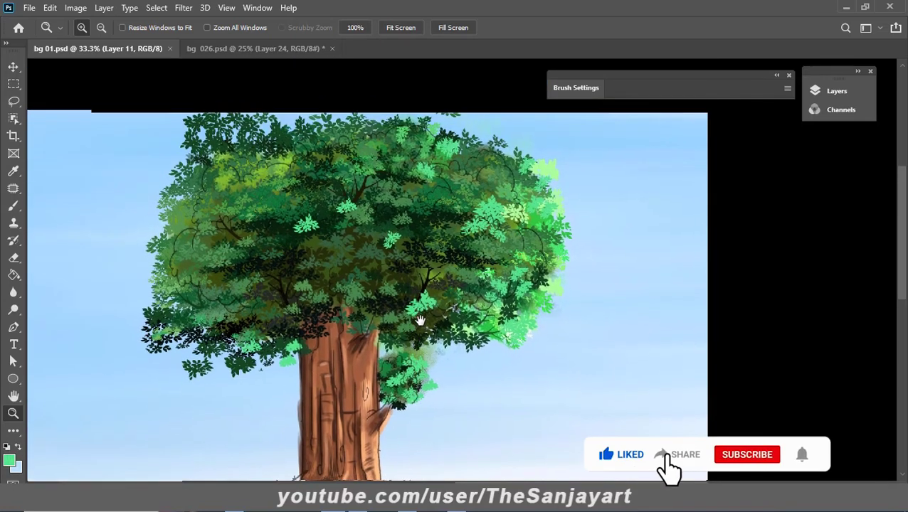
click(582, 88)
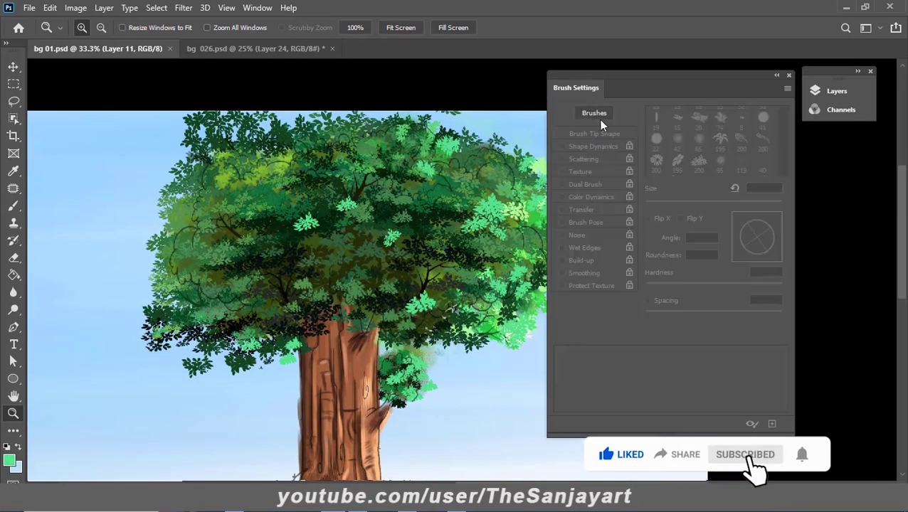
click(837, 92)
drag(792, 218, 791, 256)
- Add an empty Layer 13 above trunk Layer 6 and load the trunk outline as a selection
click(789, 256)
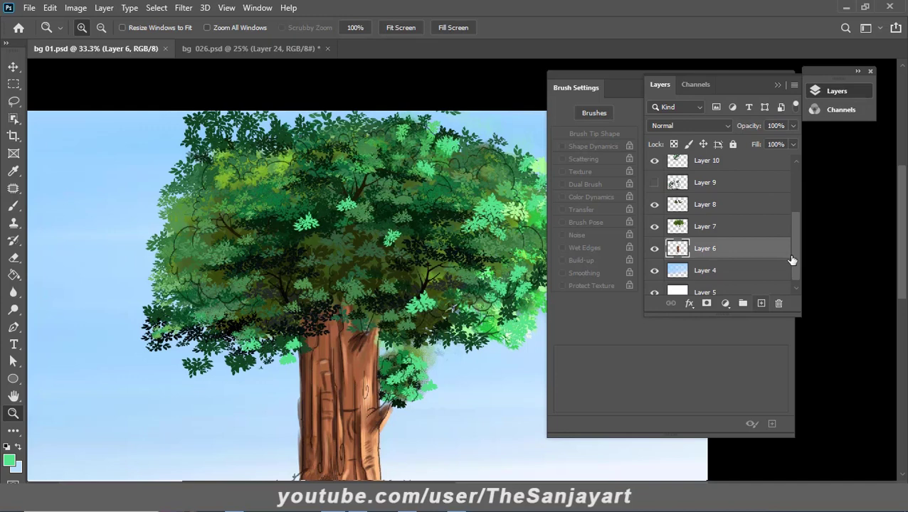
click(760, 303)
ctrl+click(677, 271)
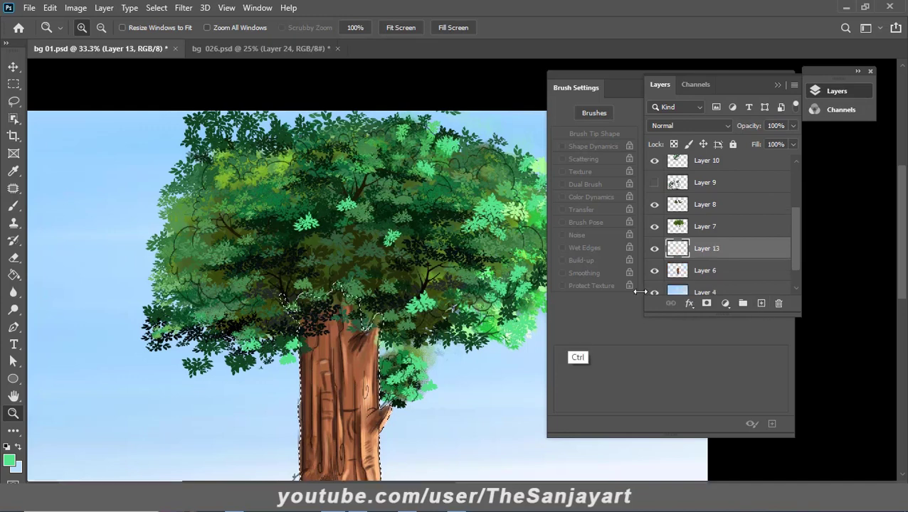
key(b)
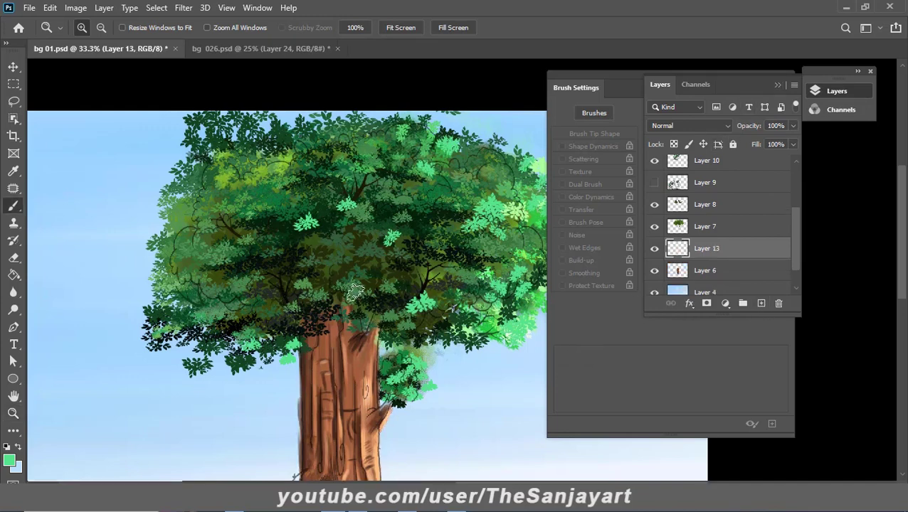
- Zoom the canvas to about 50% around the trunk
double_click(571, 90)
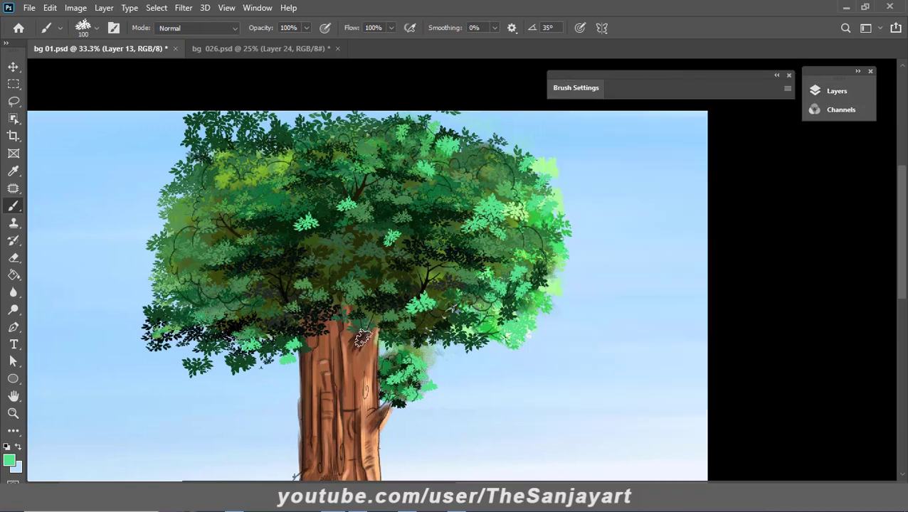
key(z)
right_click(378, 257)
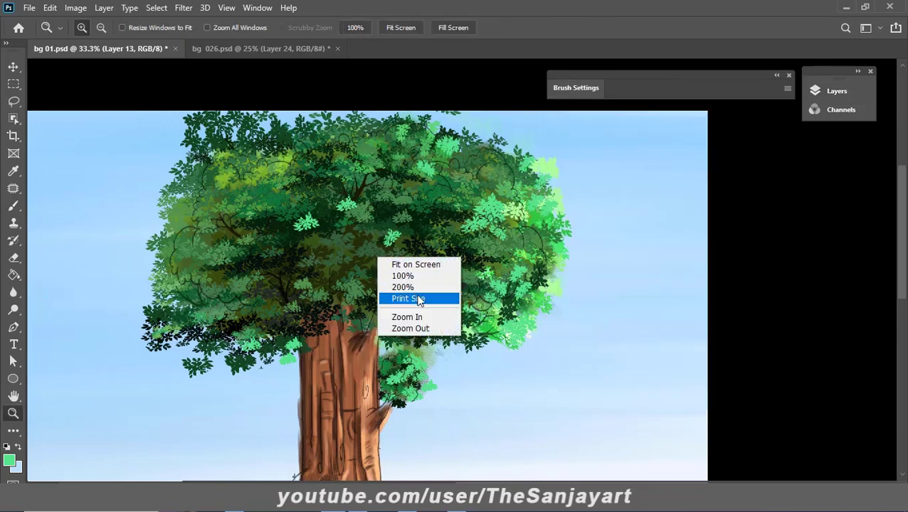
click(420, 297)
right_click(405, 271)
click(442, 277)
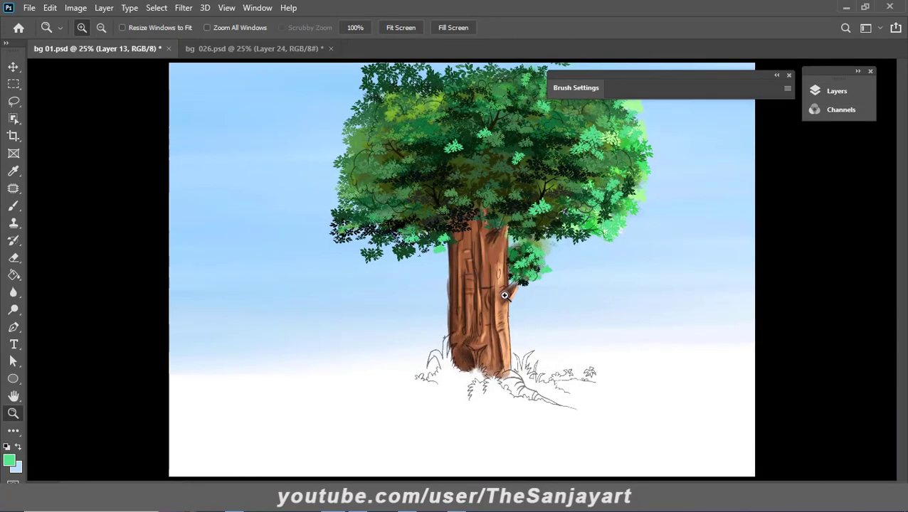
click(371, 335)
- Choose the Hard Round Pressure brush preset
key(b)
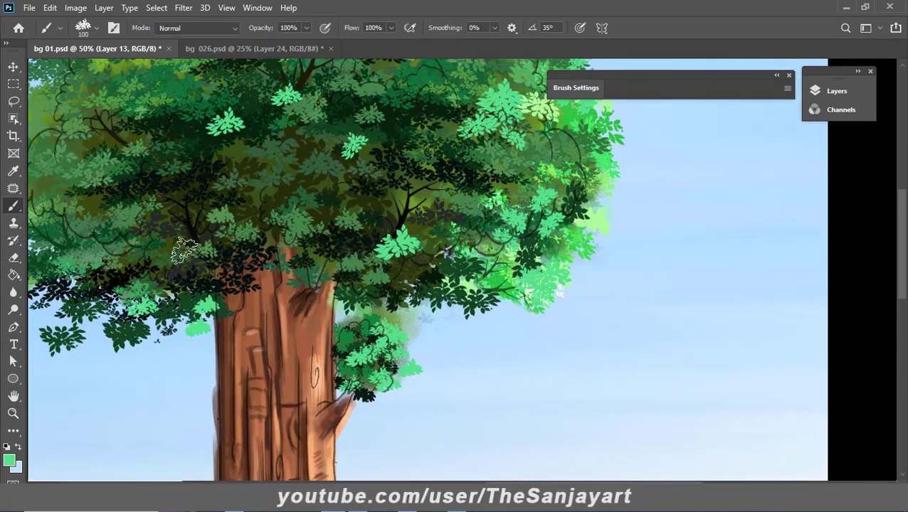
click(82, 32)
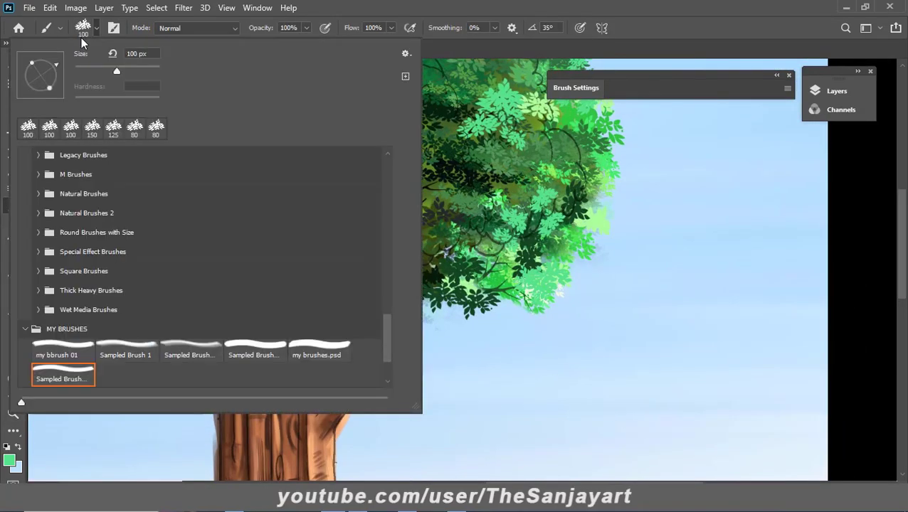
click(25, 331)
drag(385, 335, 377, 164)
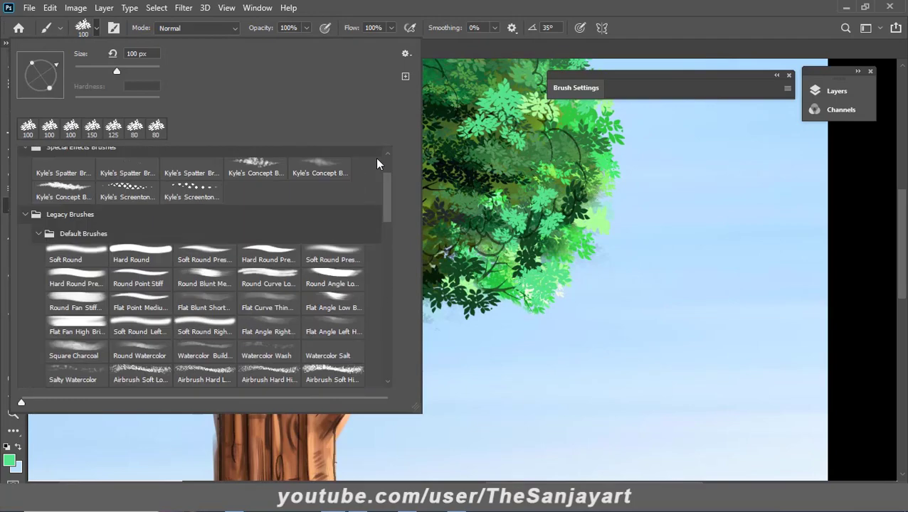
double_click(189, 198)
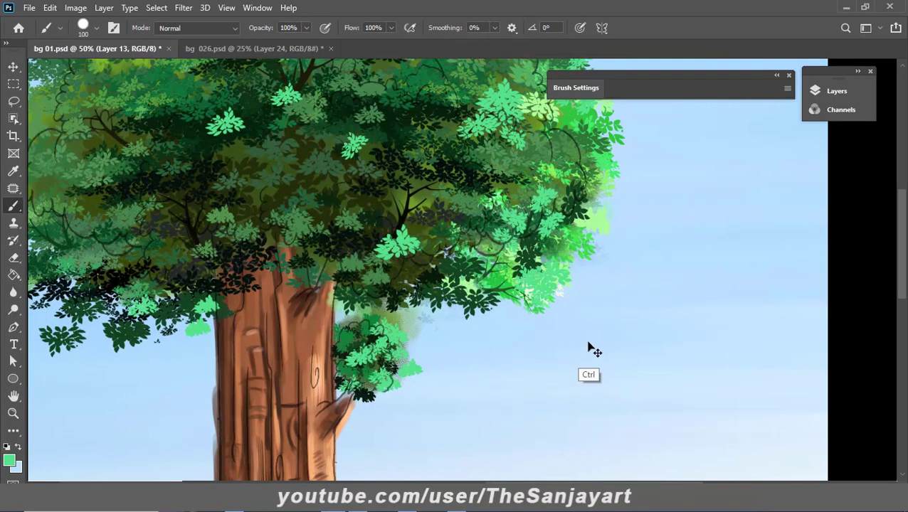
- Make pen pressure control opacity and lower the brush opacity to 48%
drag(281, 427, 285, 310)
key(ctrl+z)
drag(355, 355, 427, 256)
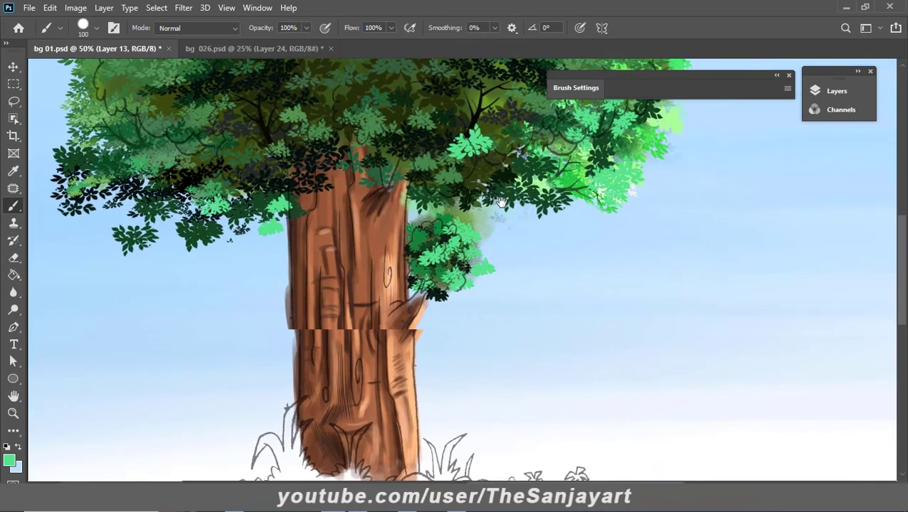
click(325, 28)
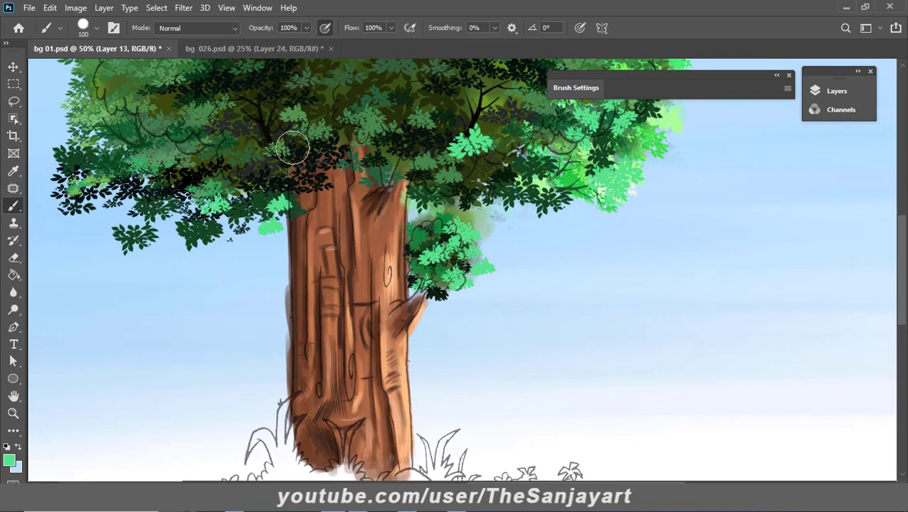
mouse_move(336, 123)
mouse_down()
mouse_move(354, 105)
mouse_move(418, 169)
mouse_move(411, 235)
mouse_up()
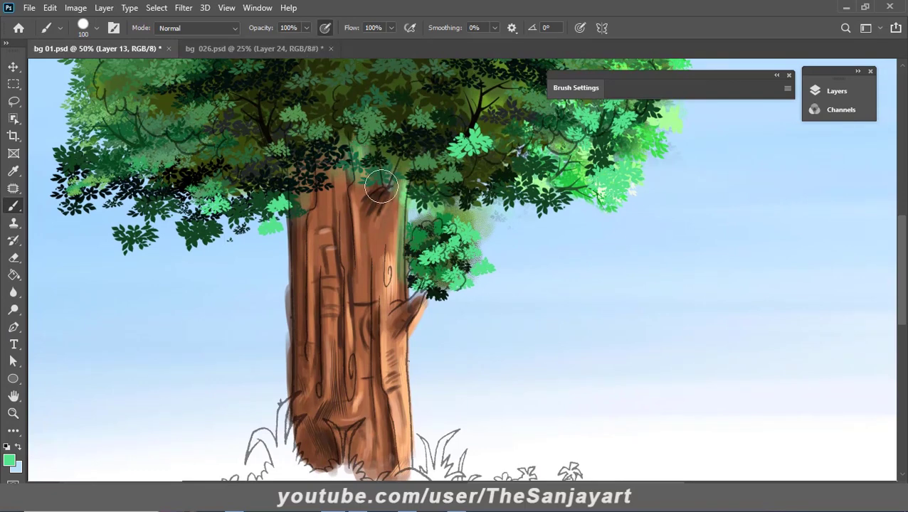
click(306, 28)
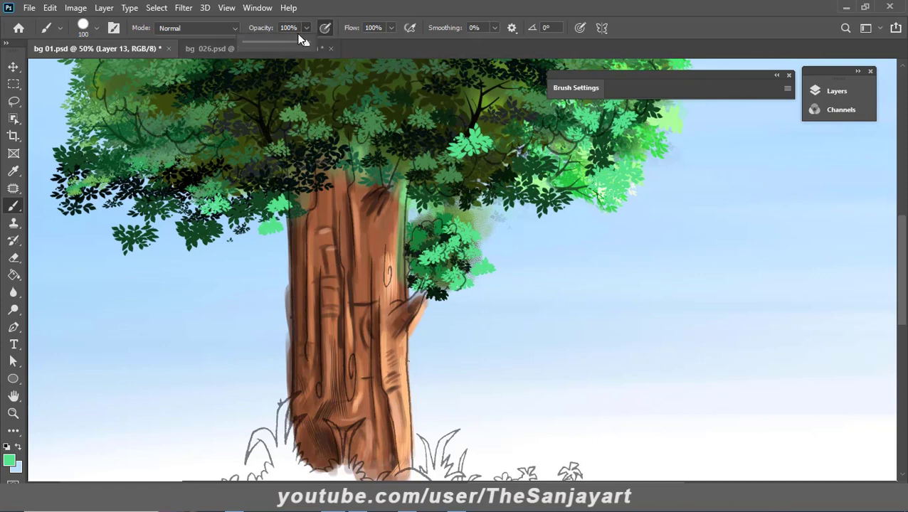
click(831, 92)
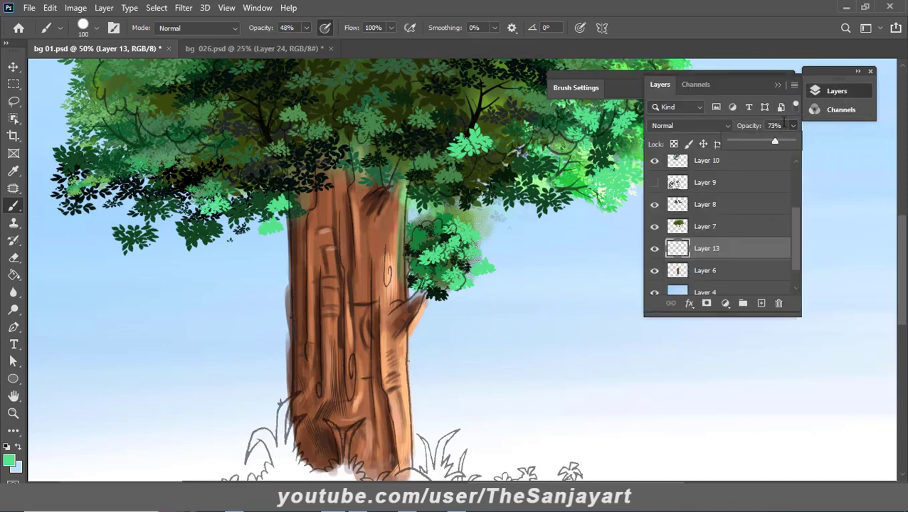
click(777, 84)
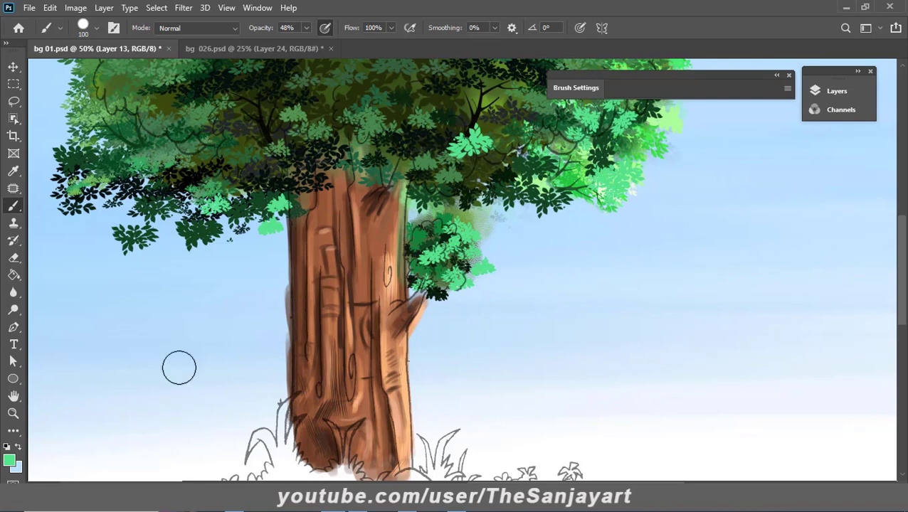
- Pick a dark green and shade the trunk top and right edge under the canopy
click(9, 461)
click(384, 285)
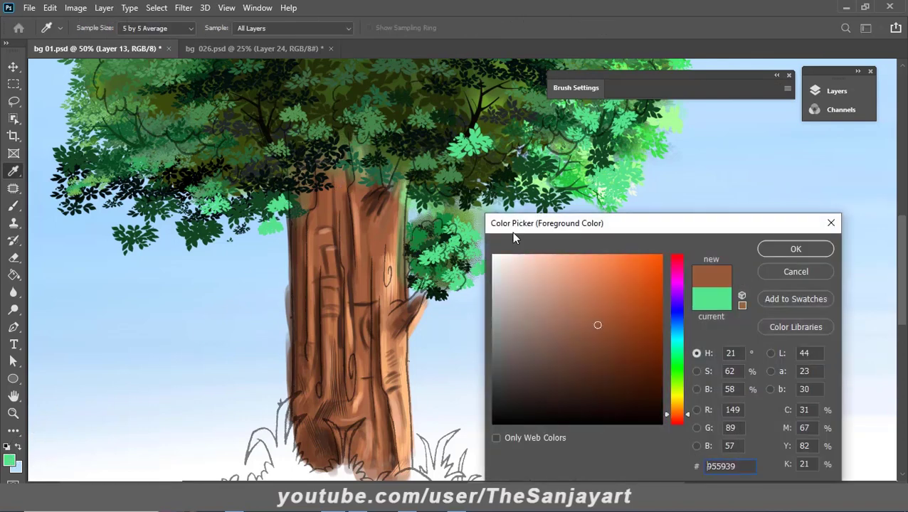
click(381, 173)
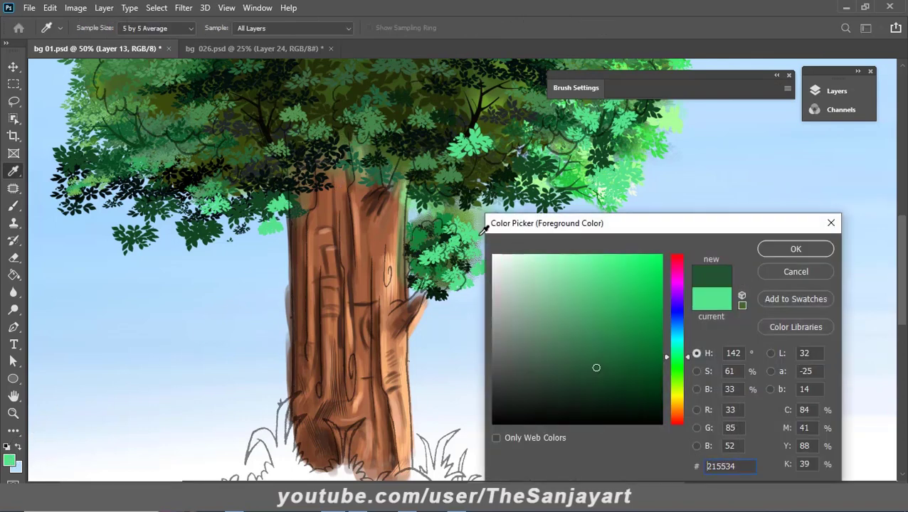
click(796, 249)
mouse_move(322, 188)
mouse_down()
mouse_move(336, 212)
mouse_move(359, 178)
mouse_move(414, 229)
mouse_move(375, 169)
mouse_up()
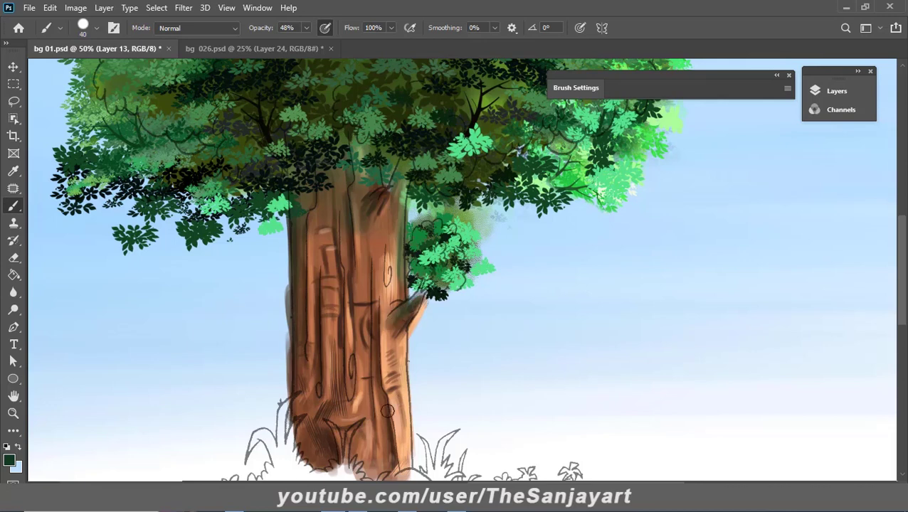
drag(385, 283, 374, 340)
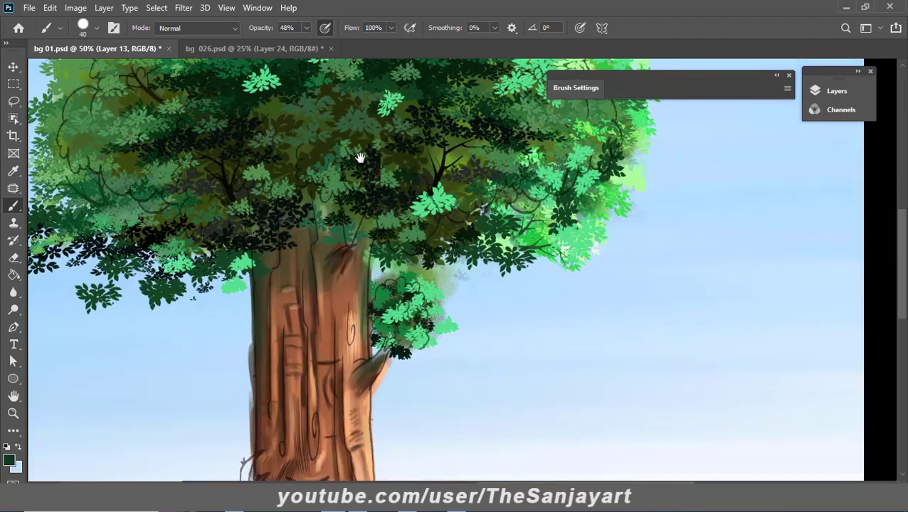
mouse_move(366, 292)
mouse_down()
mouse_move(382, 217)
mouse_move(415, 288)
mouse_up()
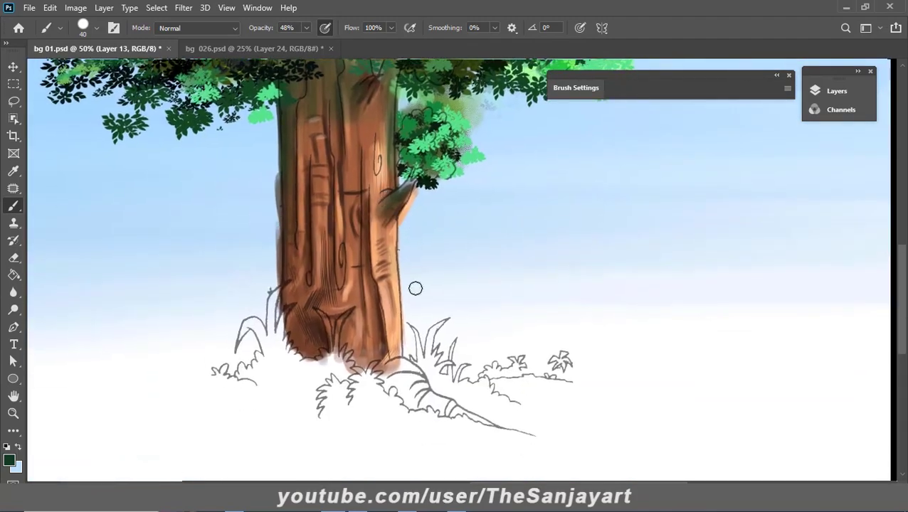
- Set the background colour to trunk brown and zoom in on the root area
click(16, 467)
click(385, 307)
click(795, 249)
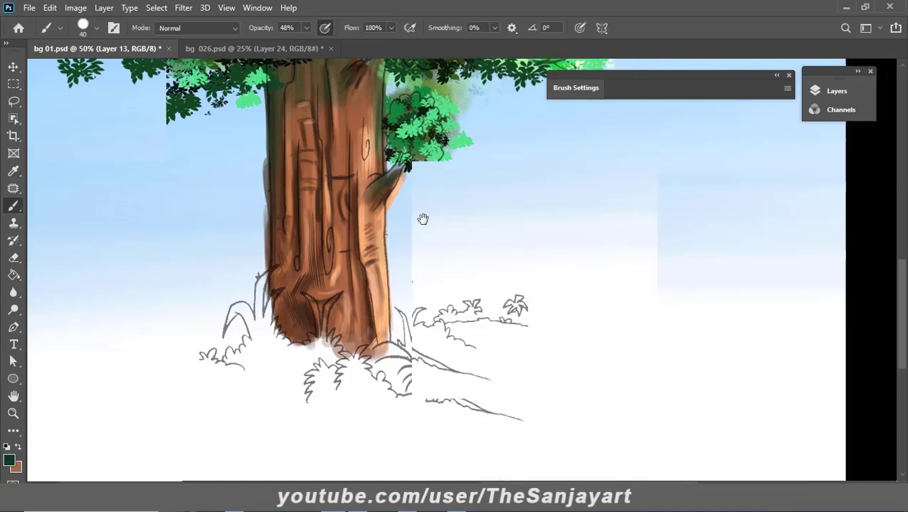
drag(476, 325, 359, 254)
key(z)
click(288, 314)
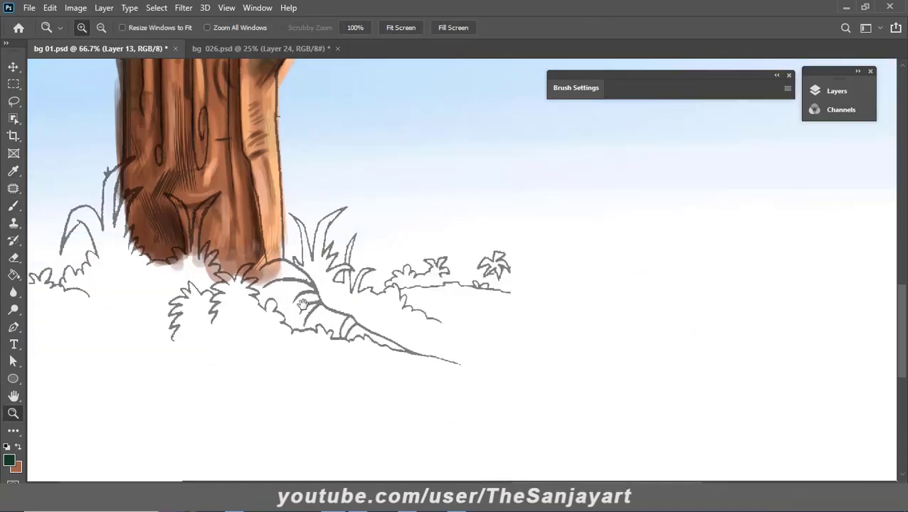
- Trace the long right-hand root with the Pen tool and turn it into a selection
key(p)
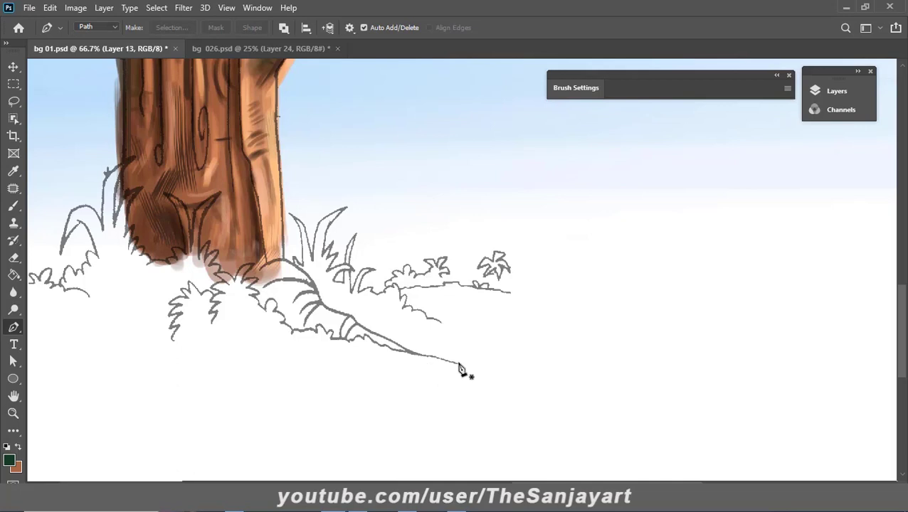
click(459, 364)
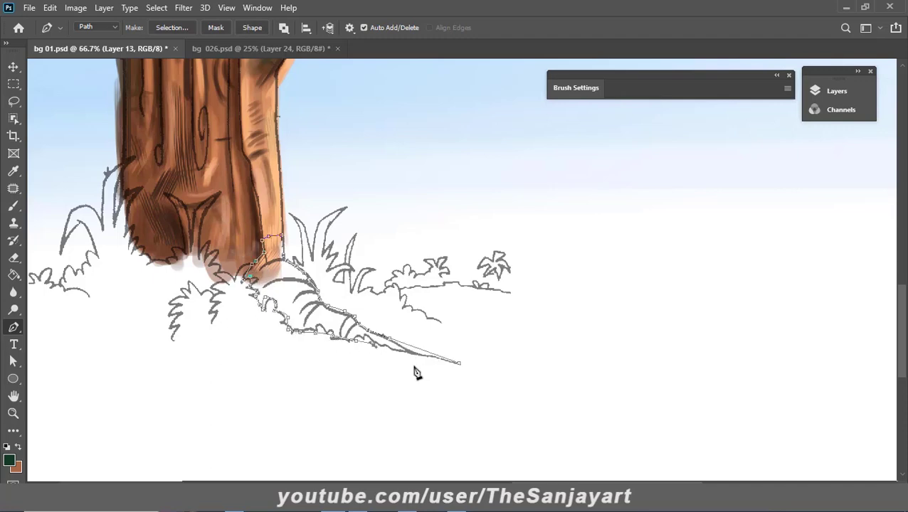
key(ctrl+Return)
key(b)
- Fill the root selection with trunk brown on new Layer 14, then deselect
click(9, 460)
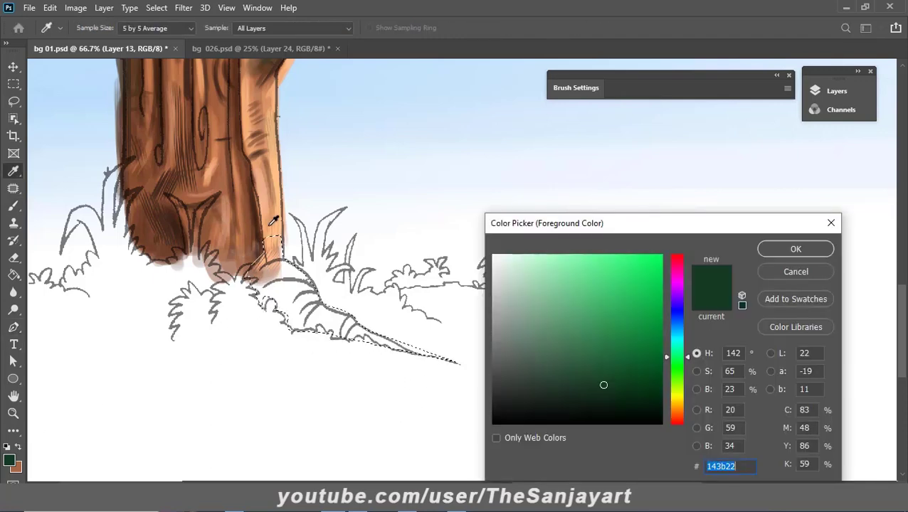
click(271, 185)
click(795, 247)
click(833, 92)
click(761, 303)
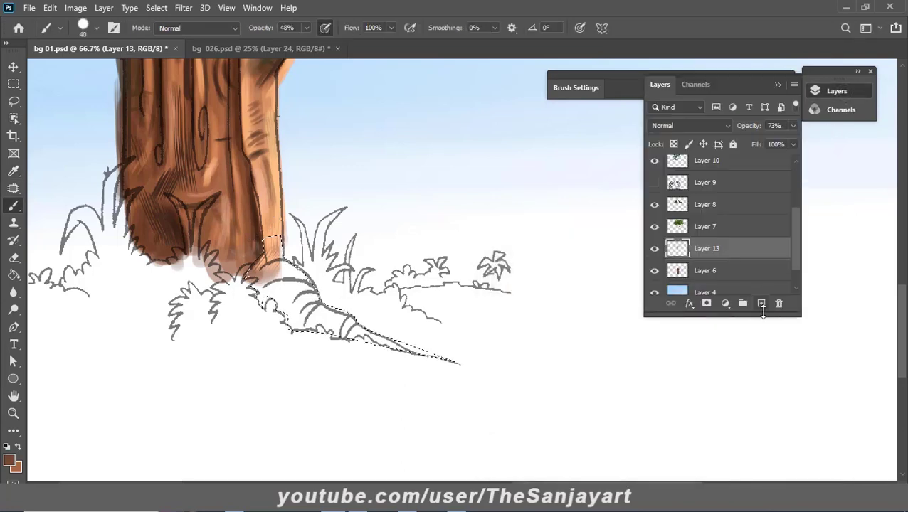
click(778, 85)
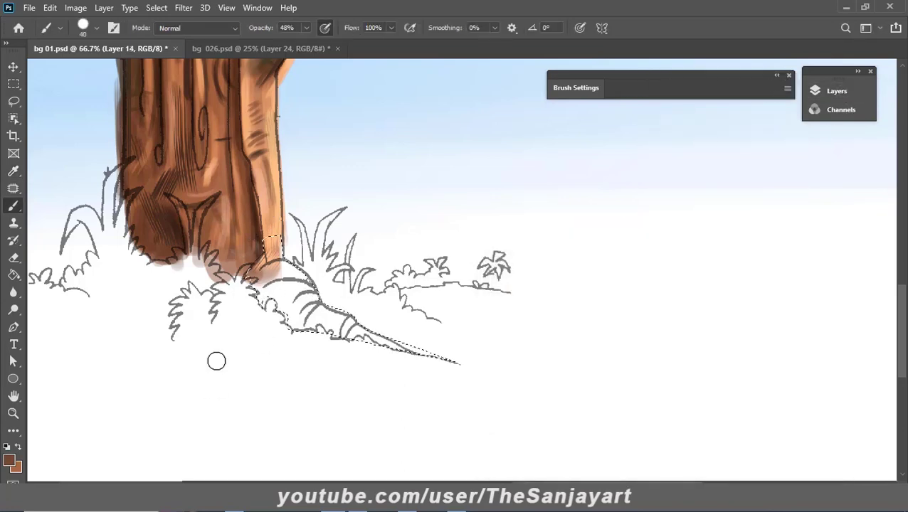
key(alt+BackSpace)
key(ctrl+d)
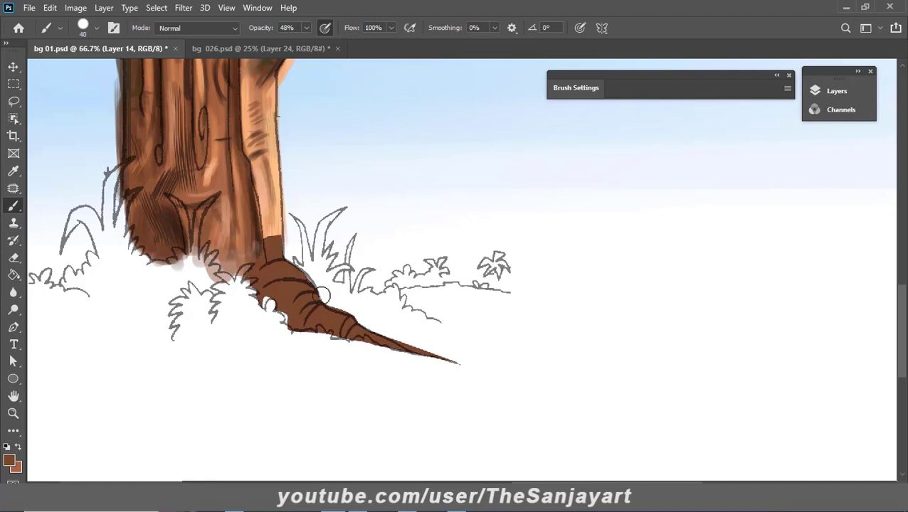
alt+click(275, 226)
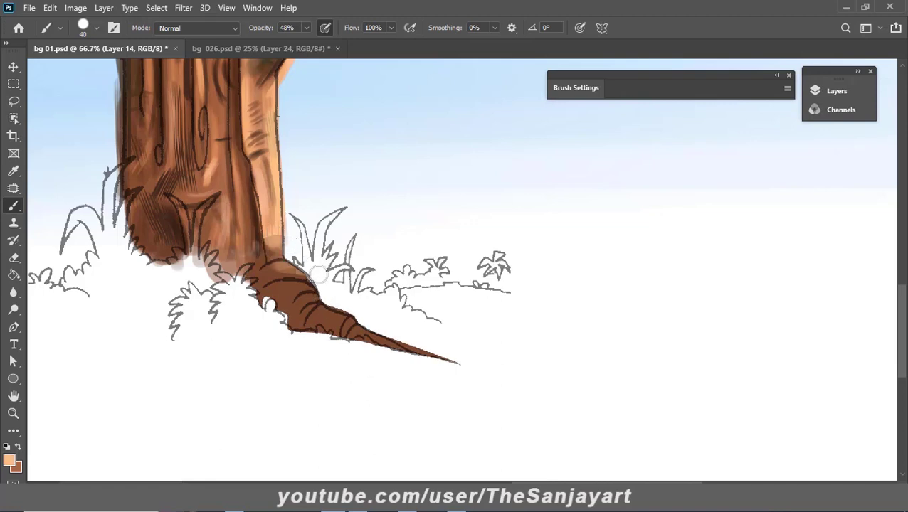
- Brush peach highlights along the root's top, then dark brown bands across it
mouse_move(292, 257)
mouse_down()
mouse_move(348, 288)
mouse_move(360, 317)
mouse_move(442, 355)
mouse_up()
drag(281, 271, 456, 355)
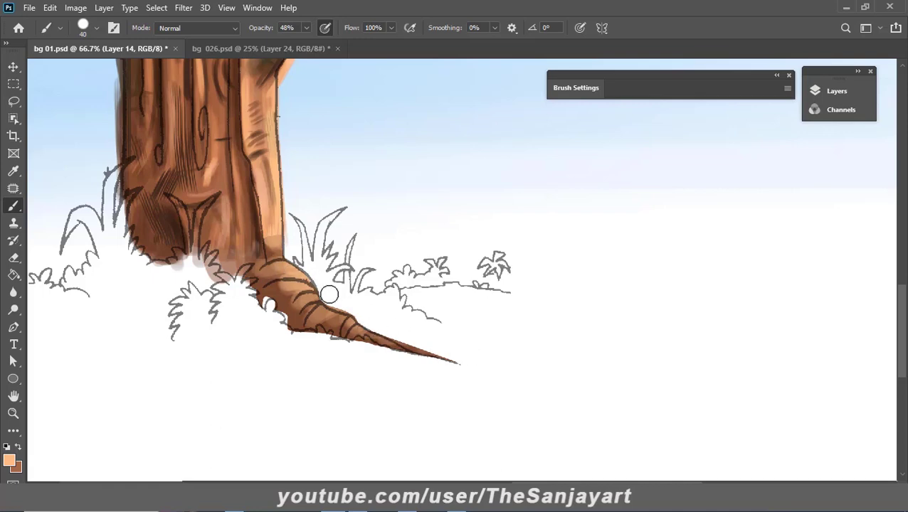
click(9, 460)
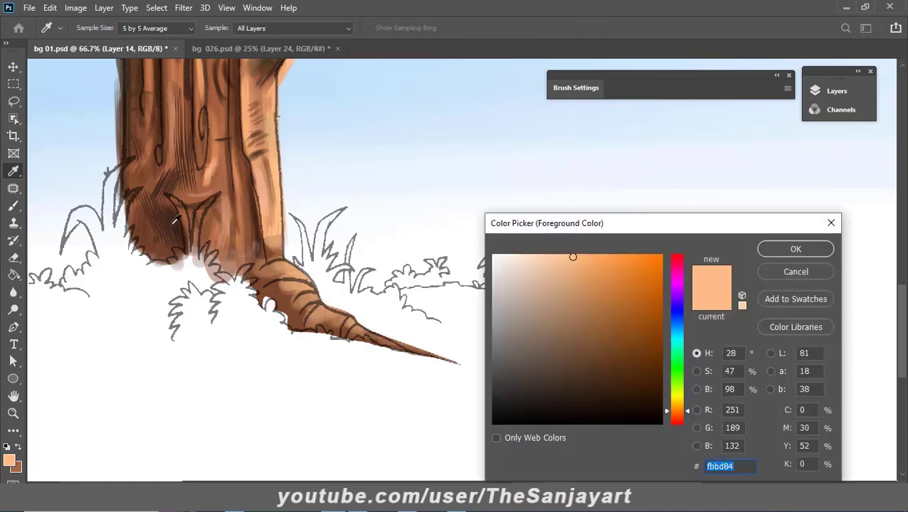
click(596, 379)
click(794, 247)
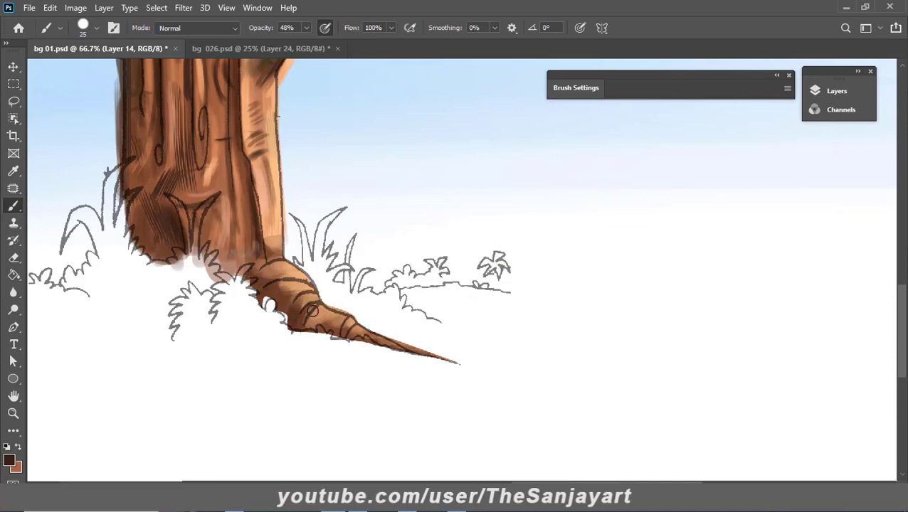
- Add lighter peach highlights along the root to round its form
click(10, 461)
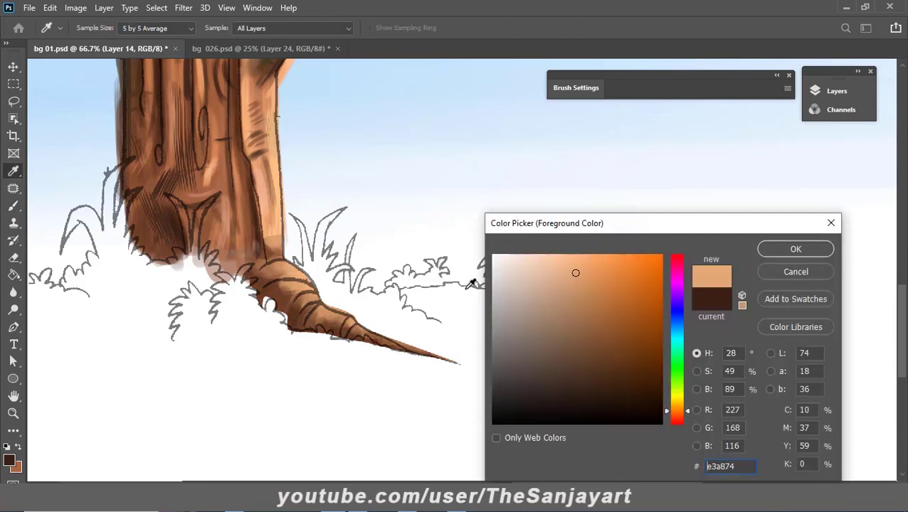
click(564, 247)
click(795, 247)
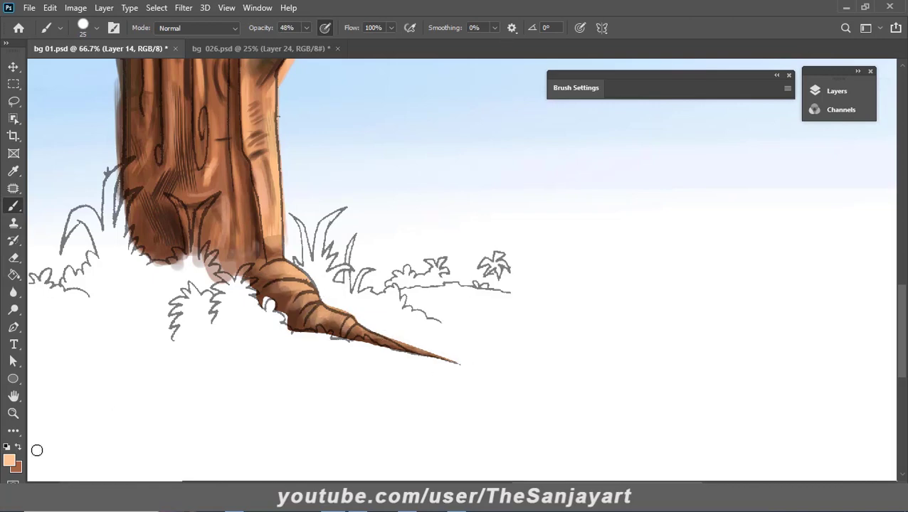
click(10, 461)
click(562, 246)
click(795, 247)
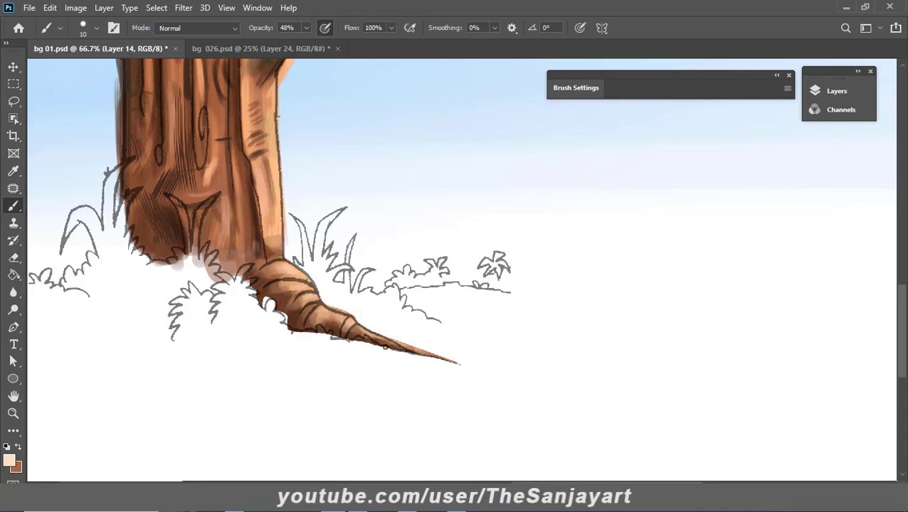
scroll(156, 324, up, 3)
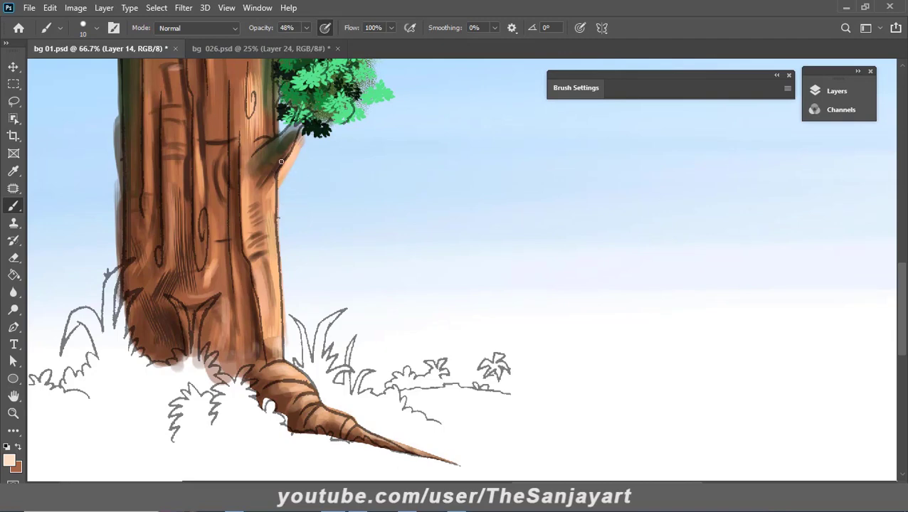
- Highlight the trunk in pale peach with the brush opacity at 84%
click(10, 461)
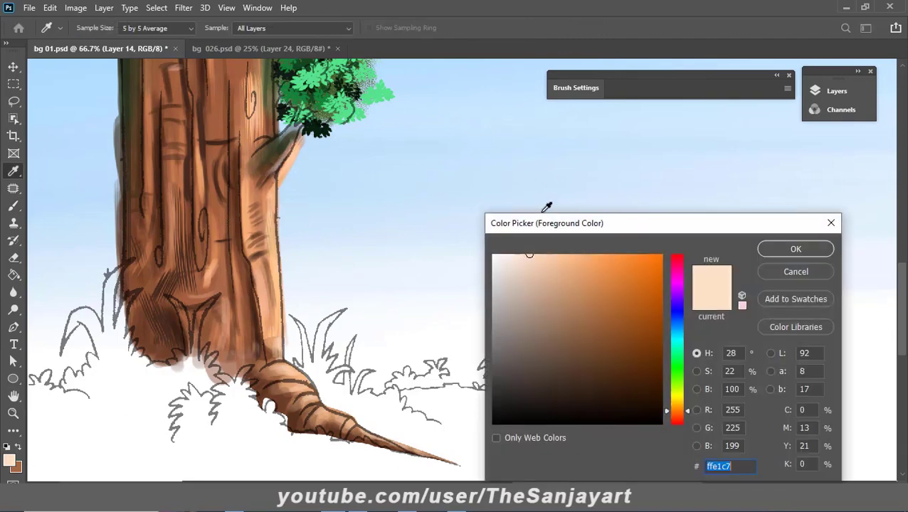
click(795, 249)
scroll(354, 166, up, 3)
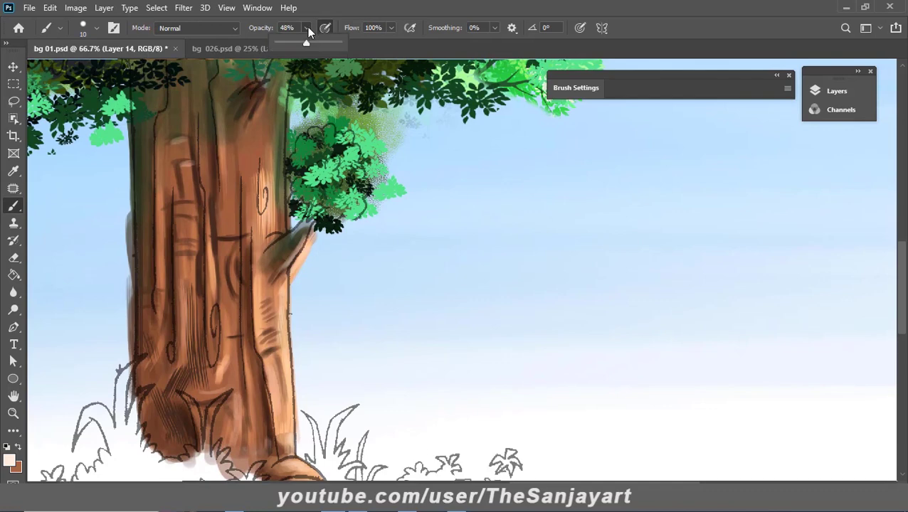
drag(256, 266, 256, 317)
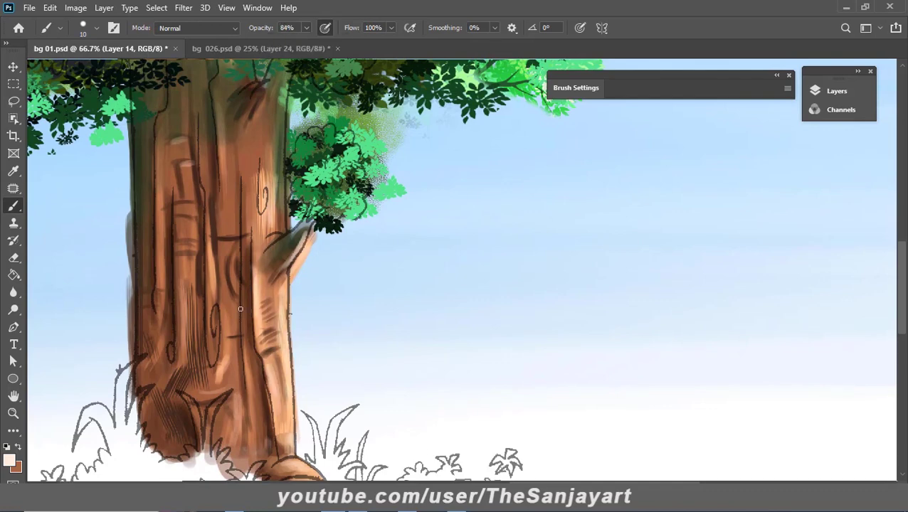
scroll(210, 311, down, 1)
scroll(322, 331, down, 3)
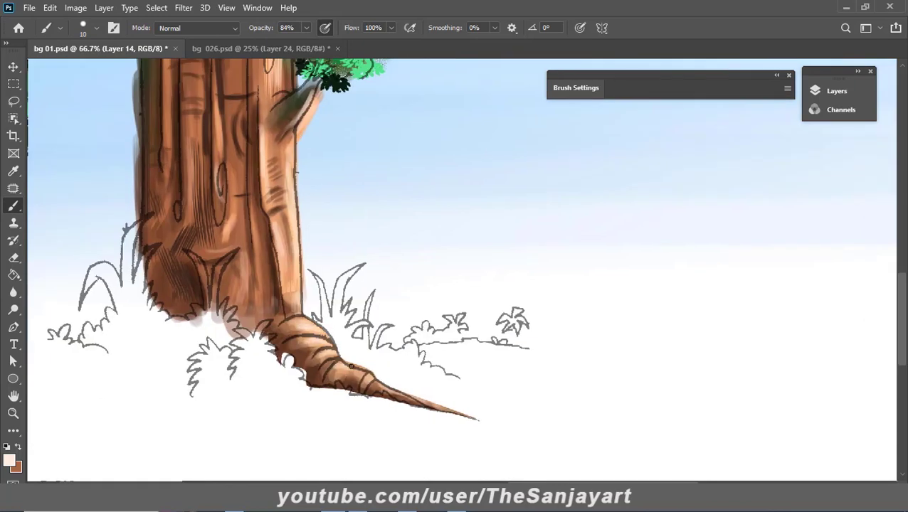
- Paint dark brown (633c26) shading where the root meets the trunk base
click(9, 460)
click(595, 359)
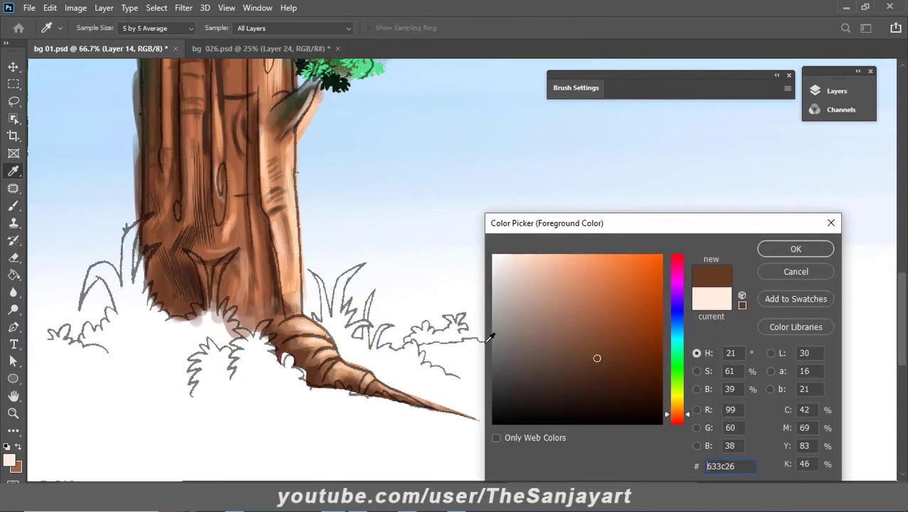
click(606, 385)
click(794, 247)
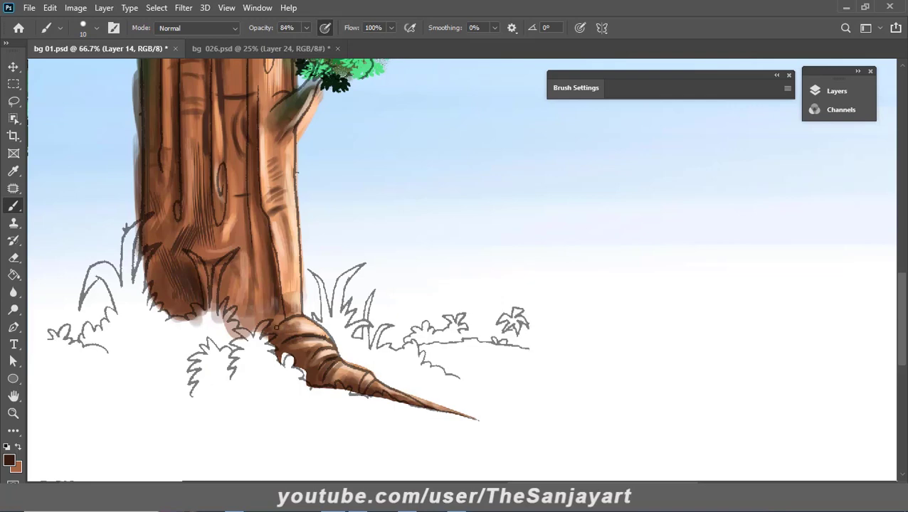
mouse_move(257, 370)
mouse_down()
mouse_move(423, 294)
mouse_move(361, 375)
mouse_up()
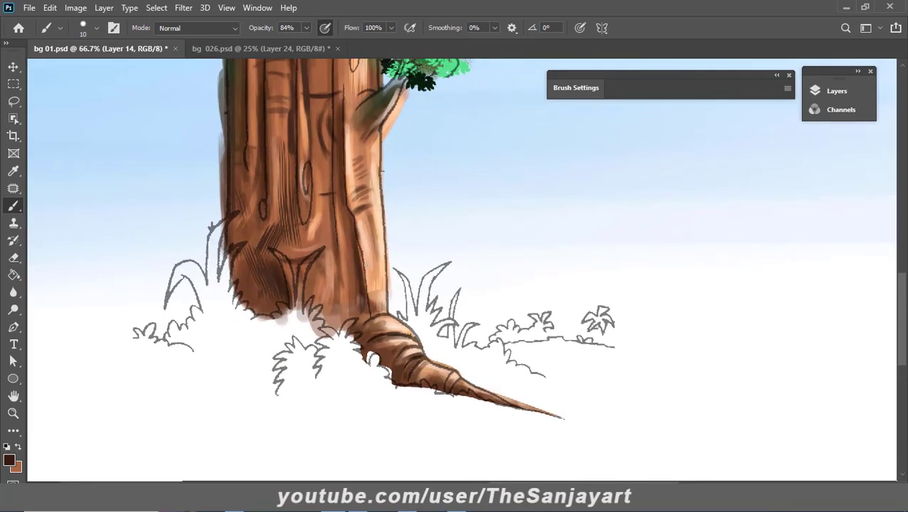
click(837, 91)
- Add a new layer above Layer 3 and pick a grass green foreground colour
scroll(791, 171, up, 2)
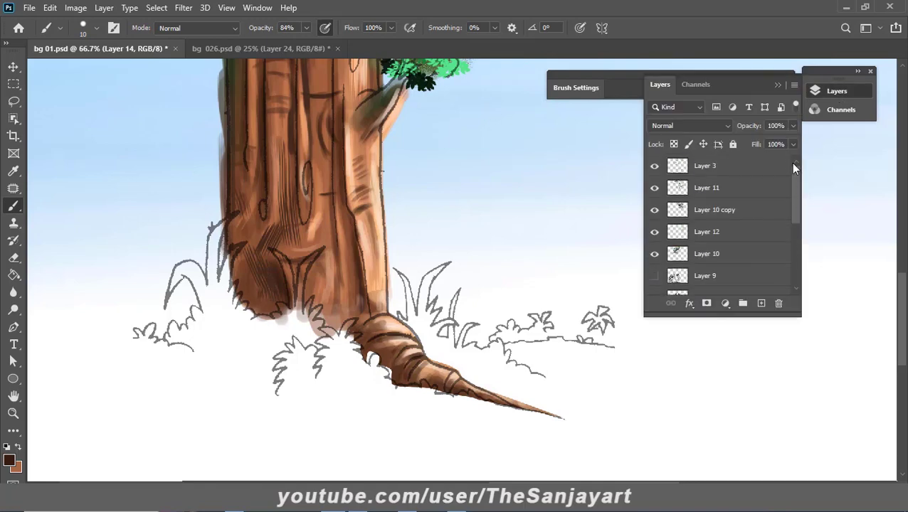
click(782, 165)
click(761, 303)
click(778, 84)
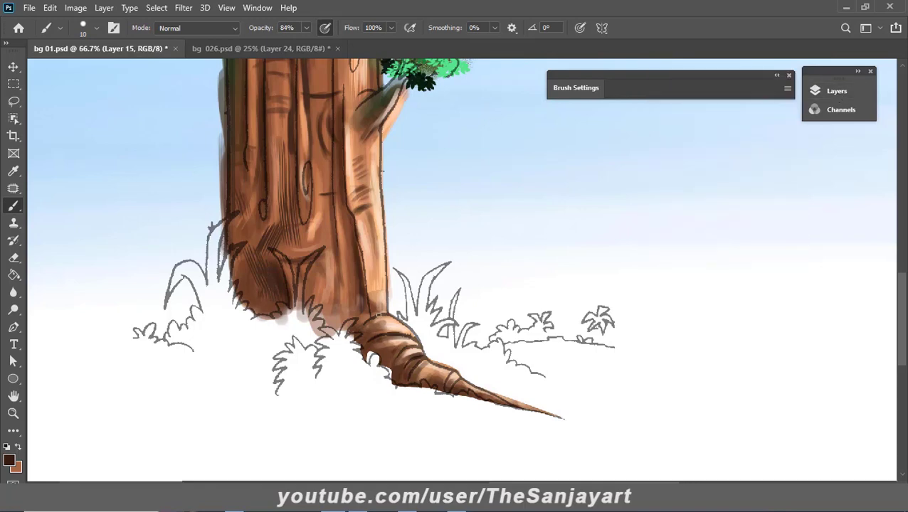
click(9, 461)
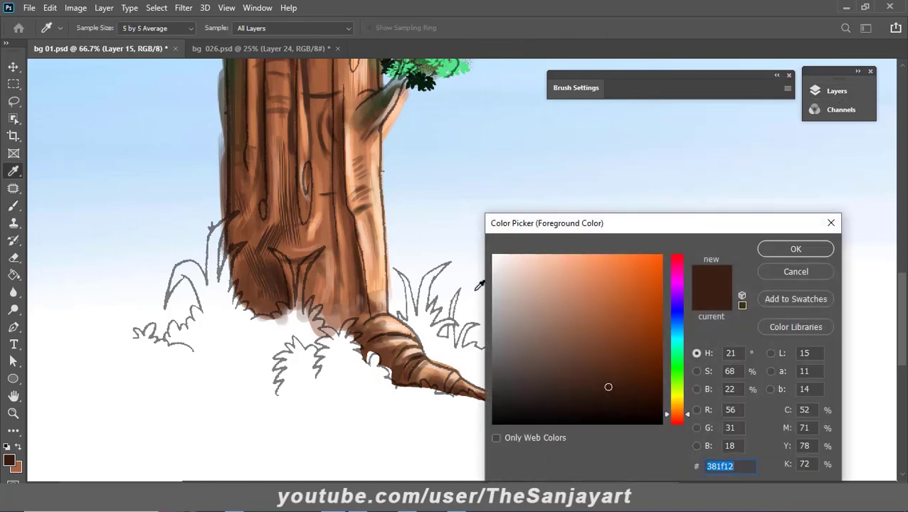
drag(677, 412, 677, 380)
click(796, 250)
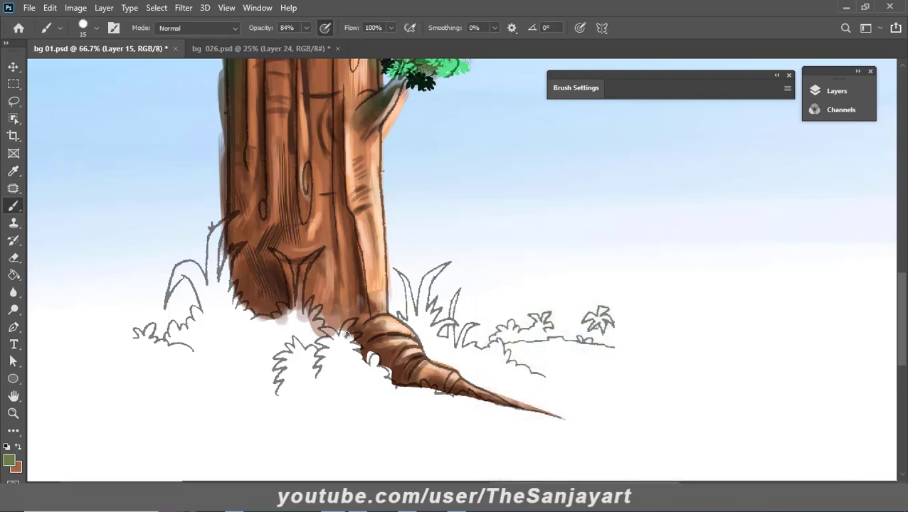
- Brush translucent green grass around the tree base, spreading left along the lower edge
mouse_move(207, 275)
mouse_down()
mouse_move(210, 299)
mouse_move(143, 335)
mouse_move(203, 355)
mouse_move(161, 353)
mouse_move(263, 306)
mouse_move(299, 270)
mouse_move(340, 344)
mouse_move(149, 366)
mouse_move(440, 397)
mouse_move(412, 320)
mouse_move(563, 384)
mouse_move(507, 377)
mouse_move(513, 334)
mouse_move(626, 341)
mouse_move(420, 311)
mouse_move(463, 356)
mouse_move(600, 380)
mouse_move(74, 369)
mouse_move(229, 308)
mouse_up()
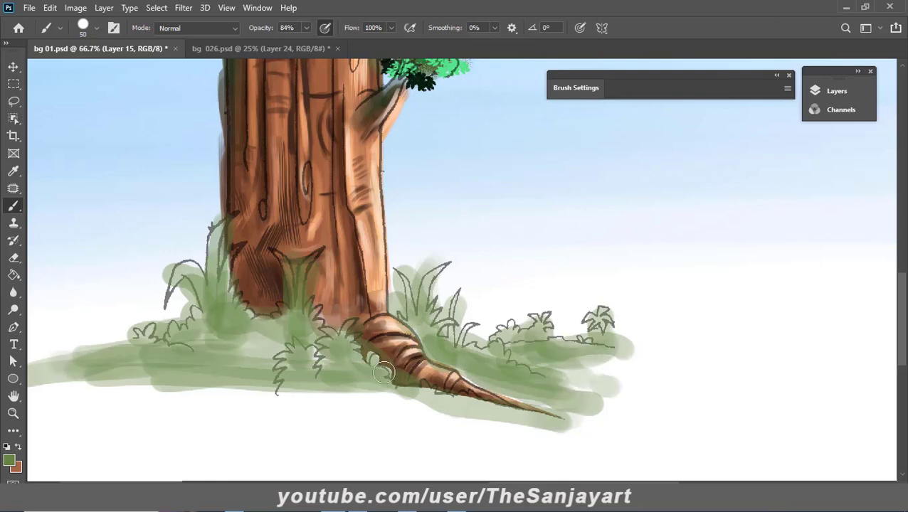
mouse_move(383, 372)
mouse_down()
mouse_move(196, 348)
mouse_move(87, 355)
mouse_up()
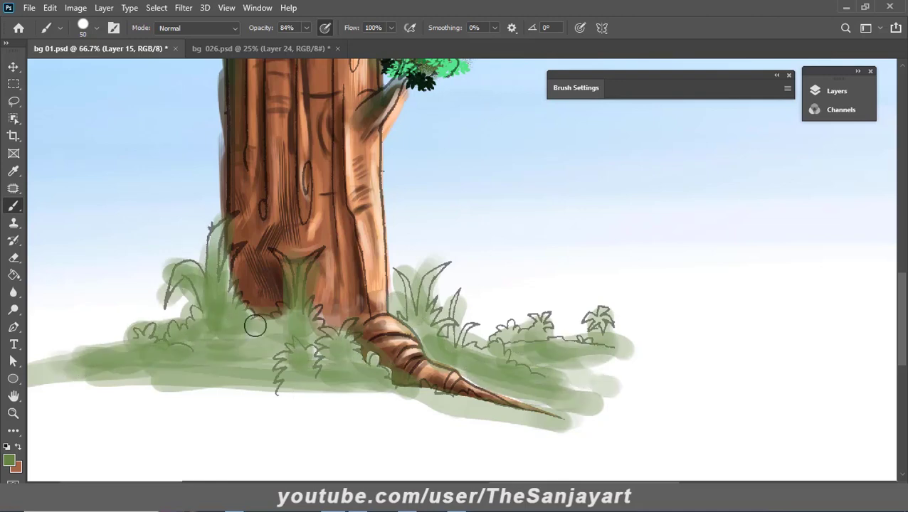
drag(255, 326, 79, 376)
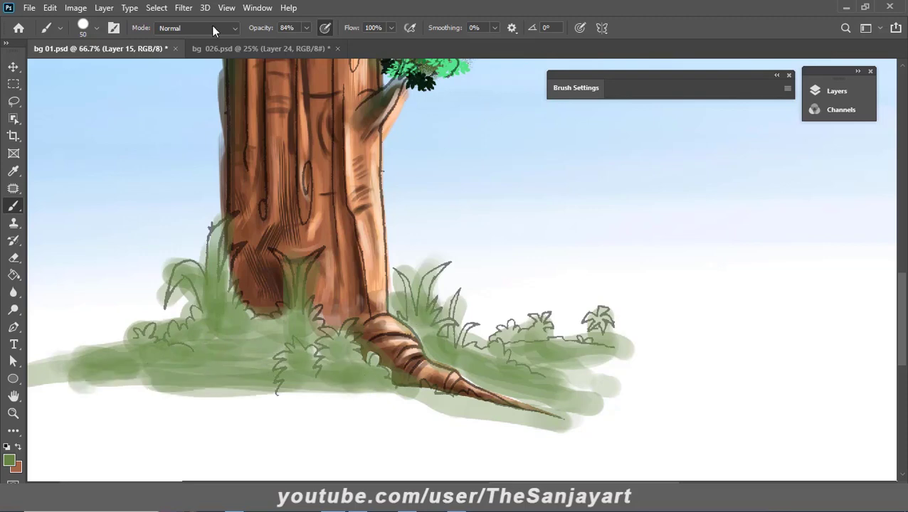
click(184, 8)
mouse_move(192, 158)
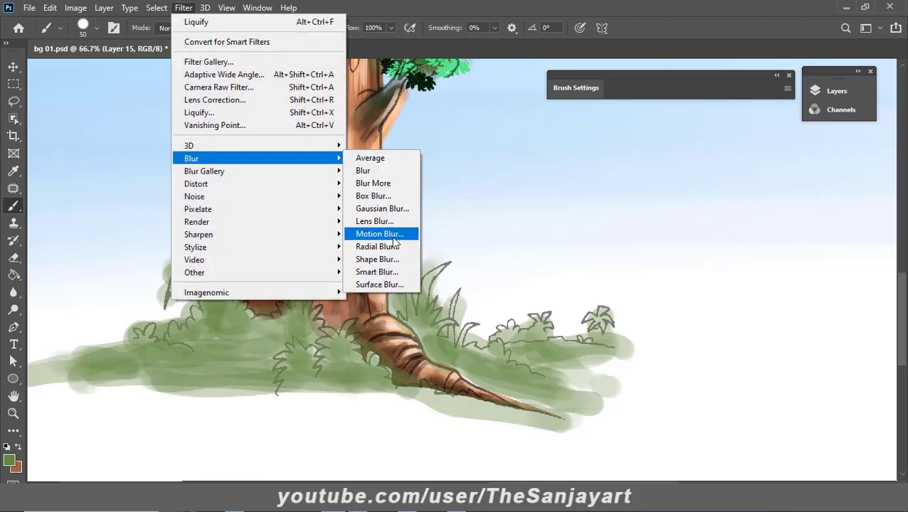
- Apply a Motion Blur with distance about 90 to the grass
click(391, 235)
mouse_move(363, 390)
mouse_down()
mouse_move(273, 406)
mouse_move(284, 391)
mouse_up()
mouse_move(384, 147)
mouse_down()
mouse_move(734, 142)
mouse_move(790, 113)
mouse_up()
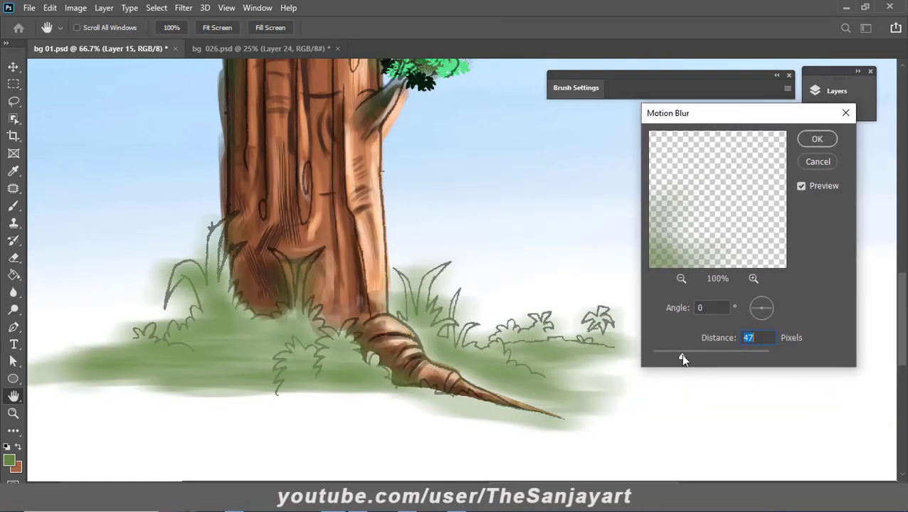
drag(681, 358, 697, 352)
click(818, 139)
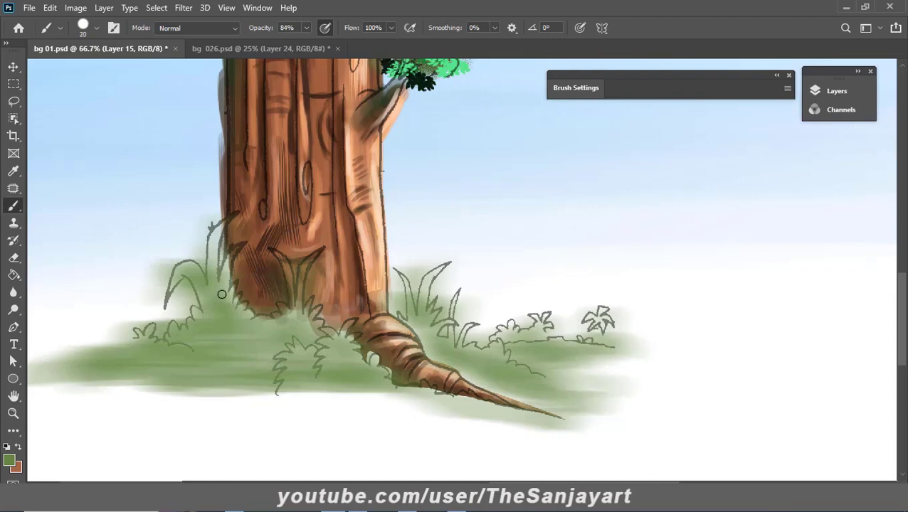
- Pick a darker green and paint the grass blades, extending ground shading further right
click(9, 461)
click(600, 359)
click(740, 247)
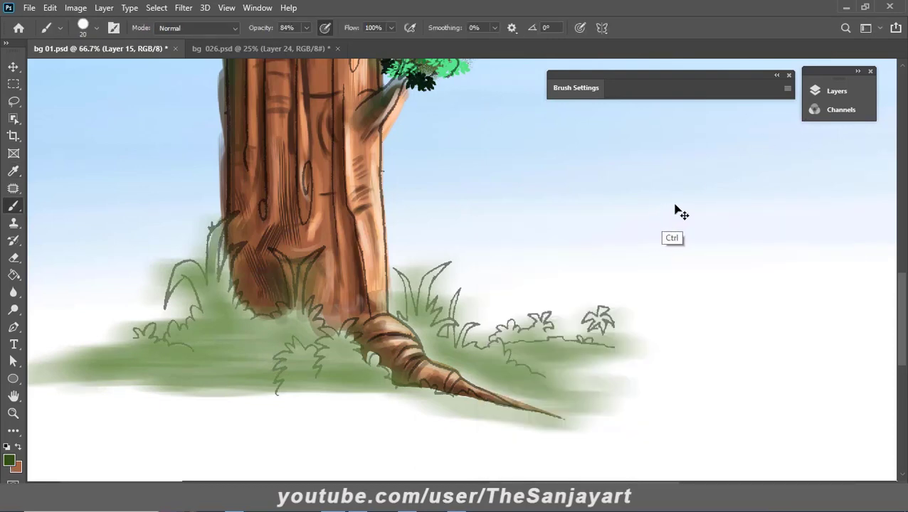
click(833, 91)
click(233, 309)
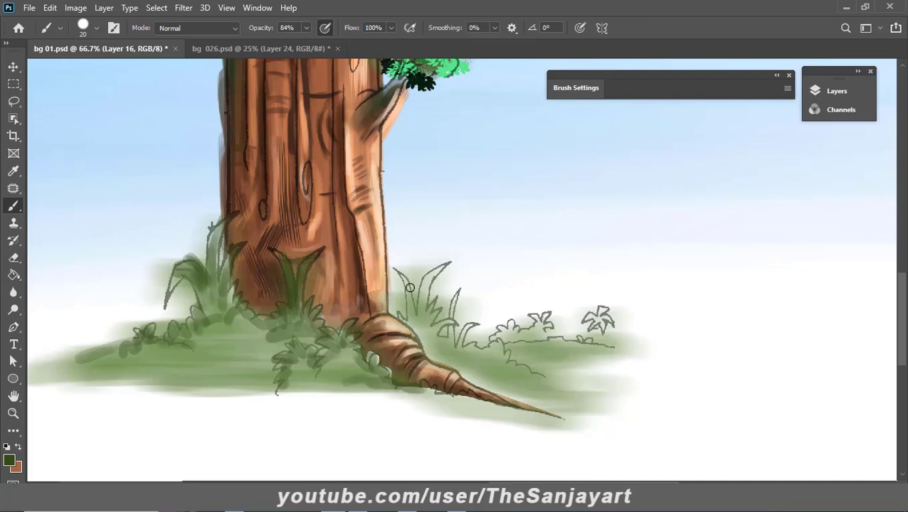
mouse_move(410, 287)
mouse_down()
mouse_move(406, 326)
mouse_move(427, 326)
mouse_up()
mouse_move(452, 292)
mouse_down()
mouse_move(425, 335)
mouse_move(516, 356)
mouse_move(542, 324)
mouse_up()
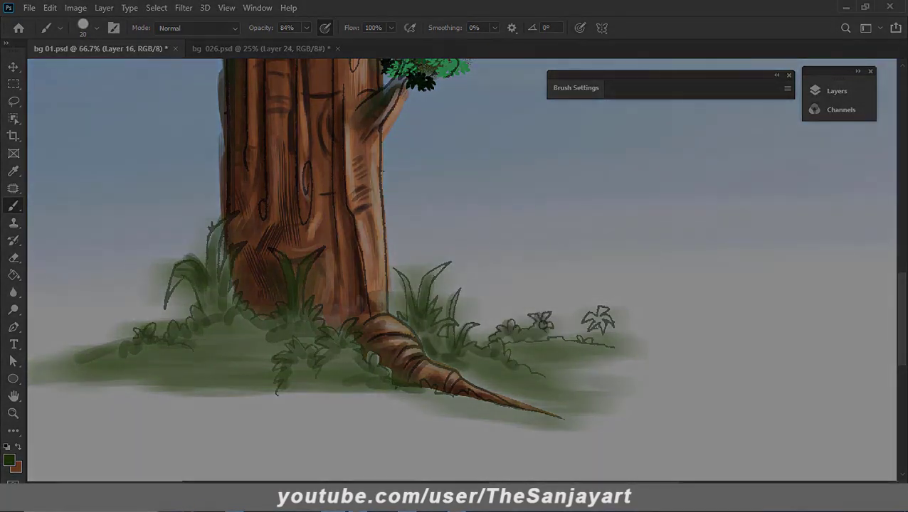
drag(612, 343, 680, 348)
drag(598, 390, 490, 358)
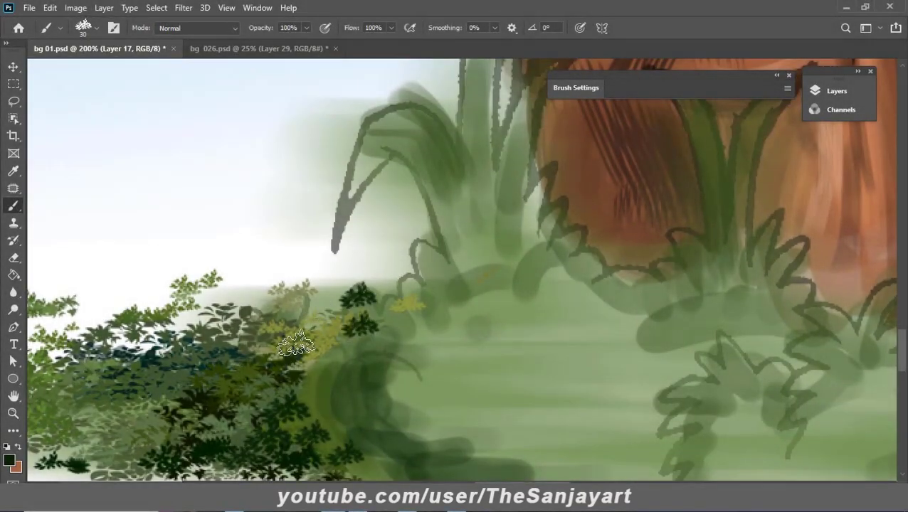
- Set a deeper green (2e4829), zoom closer on the bushes, and show brush tip settings
click(10, 459)
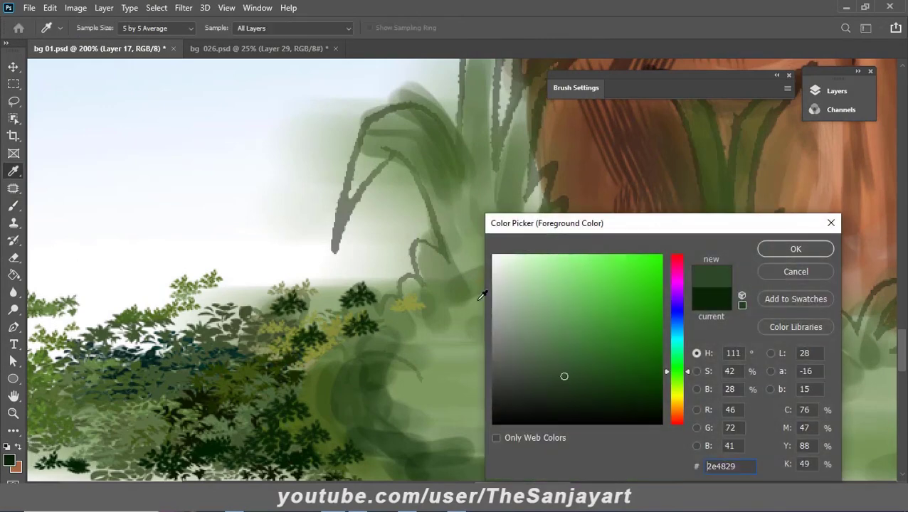
key(Return)
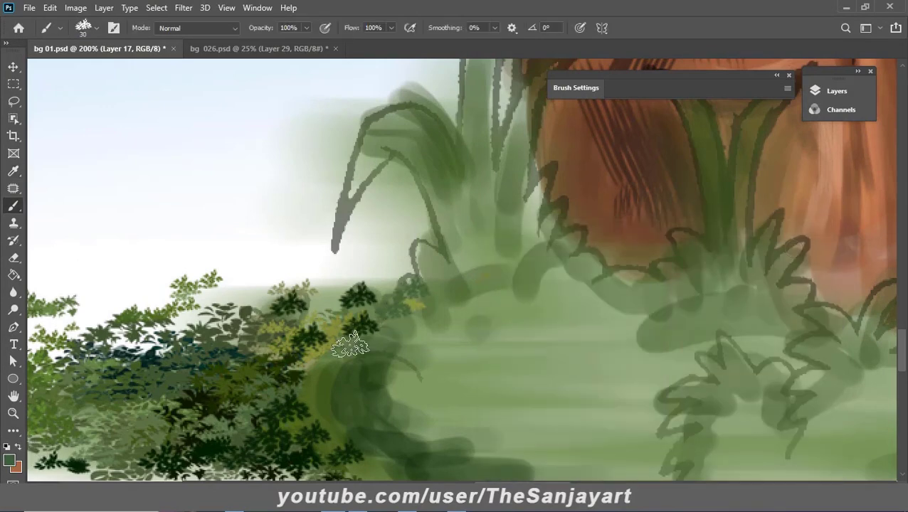
drag(343, 401, 382, 324)
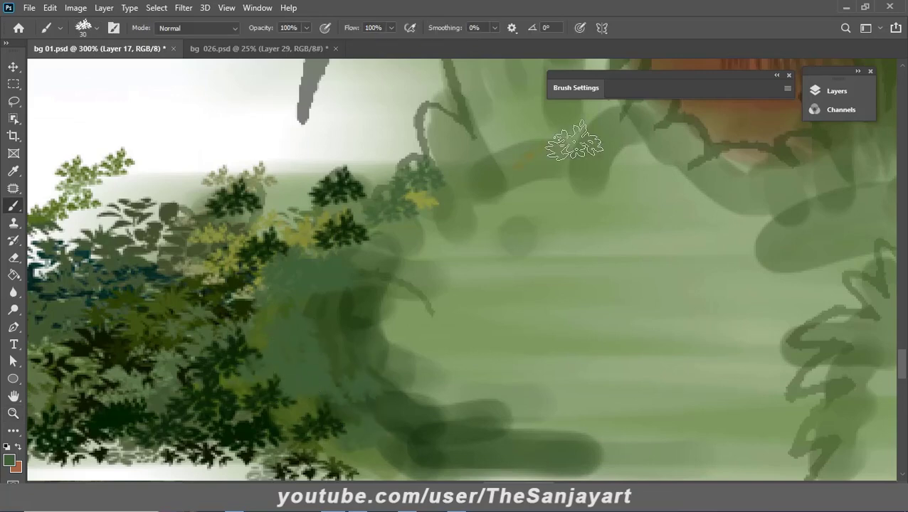
click(578, 88)
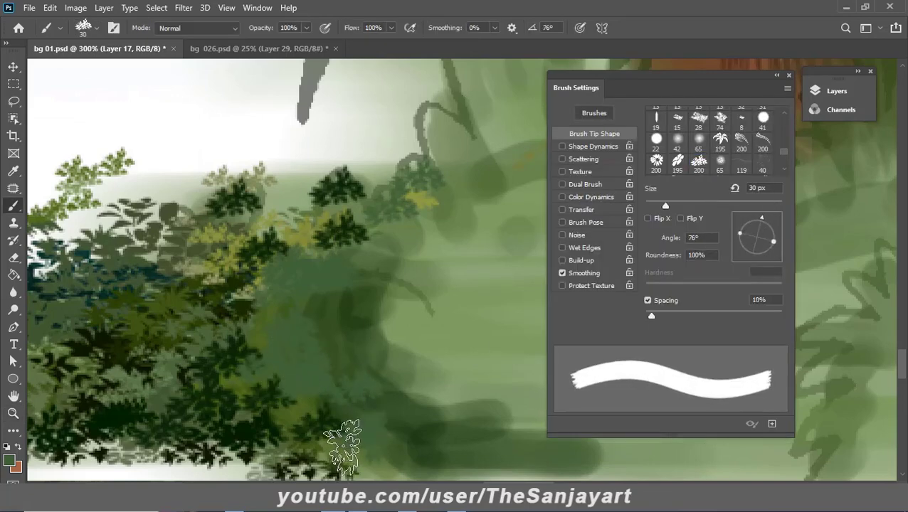
- Sample a mid green, then a darker green, from the painting as the foreground colour
click(9, 461)
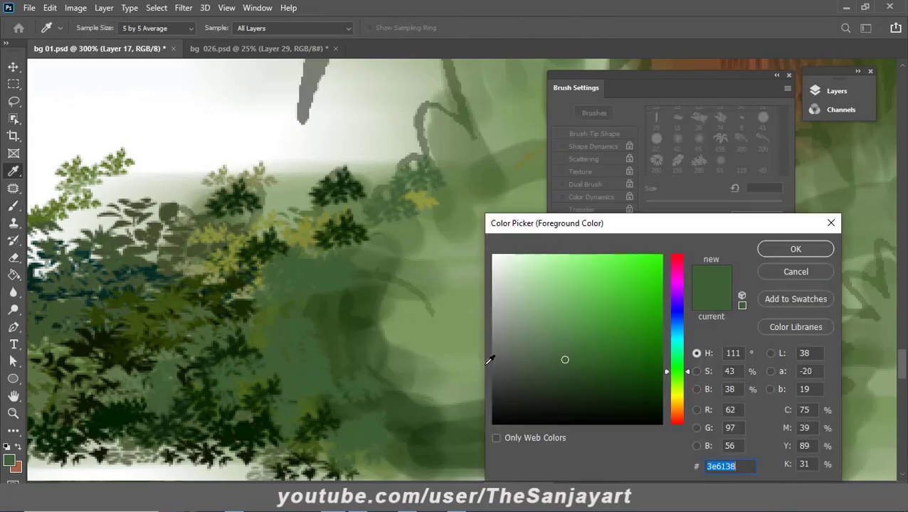
click(485, 365)
key(Return)
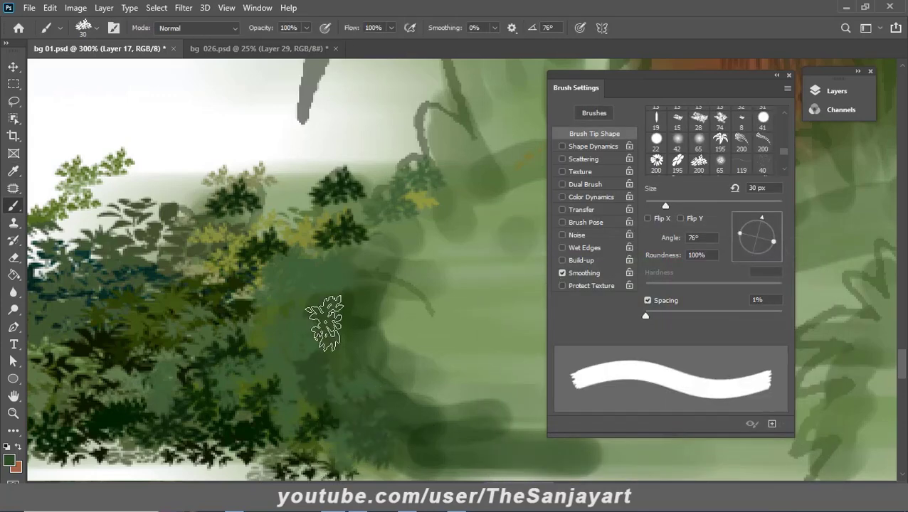
click(9, 460)
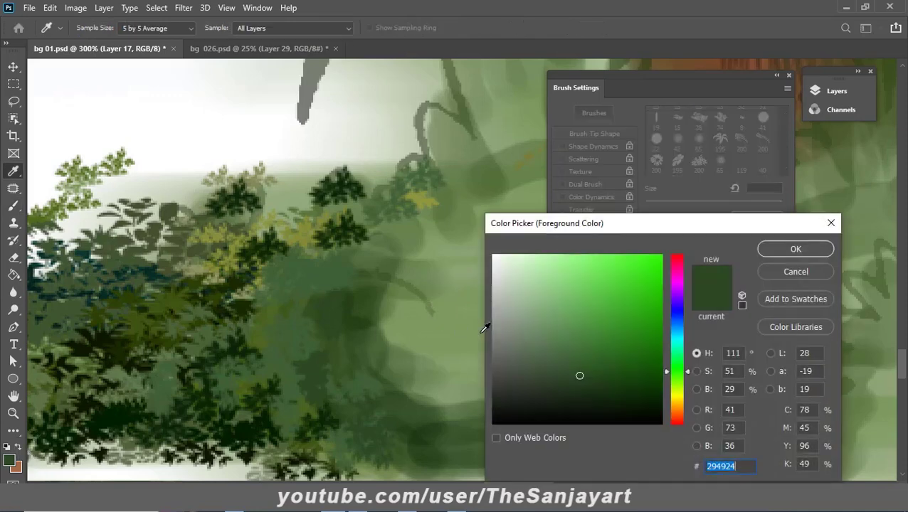
key(Return)
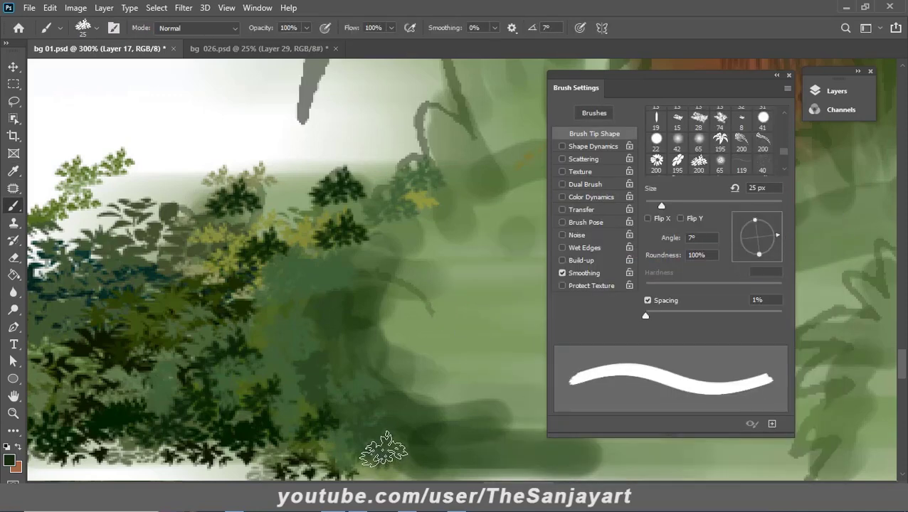
- Rotate the leaf brush to 78° and then -4°, stamping dark leaves along the bush top
drag(293, 413, 223, 404)
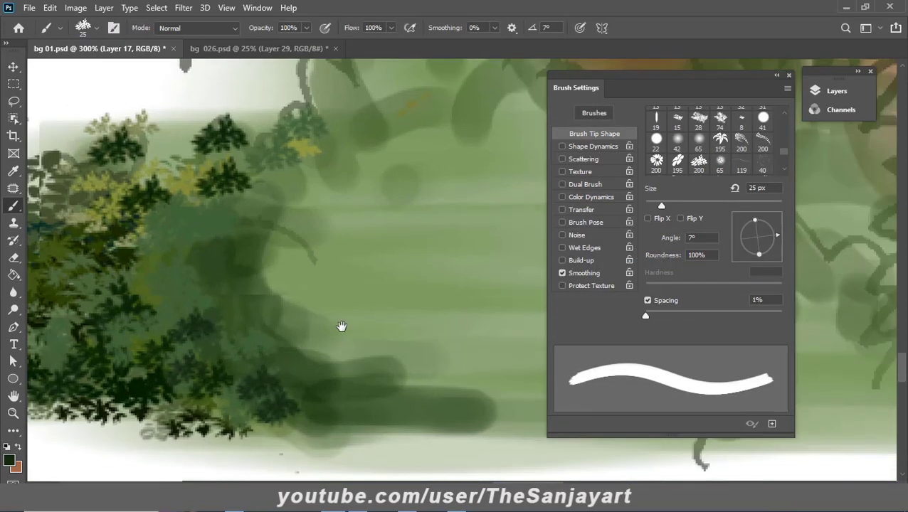
drag(285, 331, 342, 406)
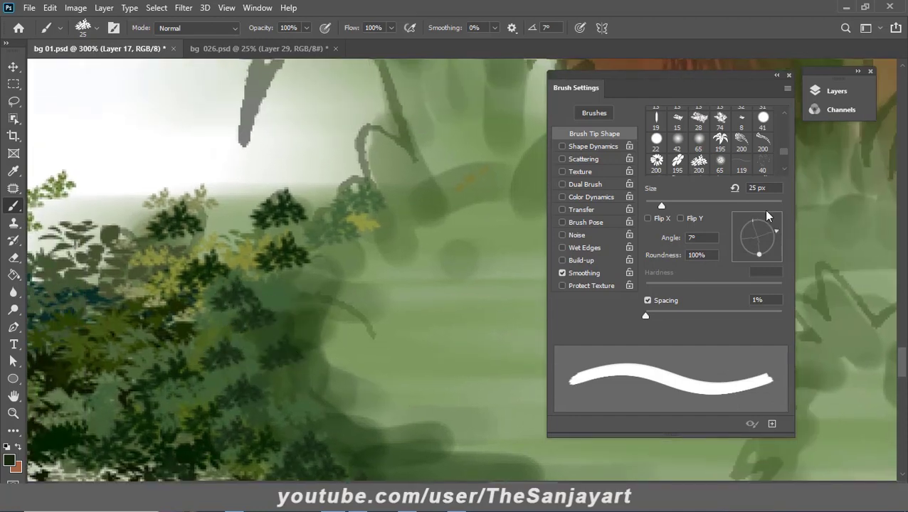
drag(767, 216, 760, 216)
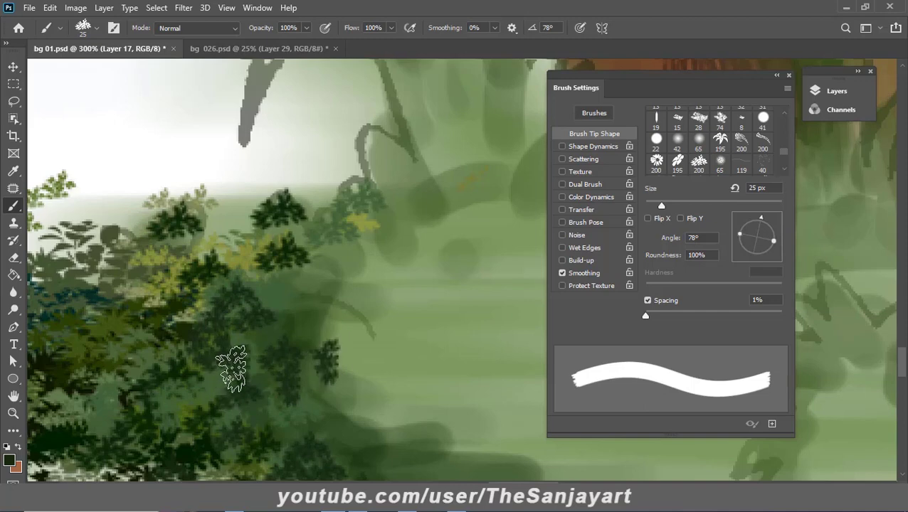
drag(214, 240, 235, 252)
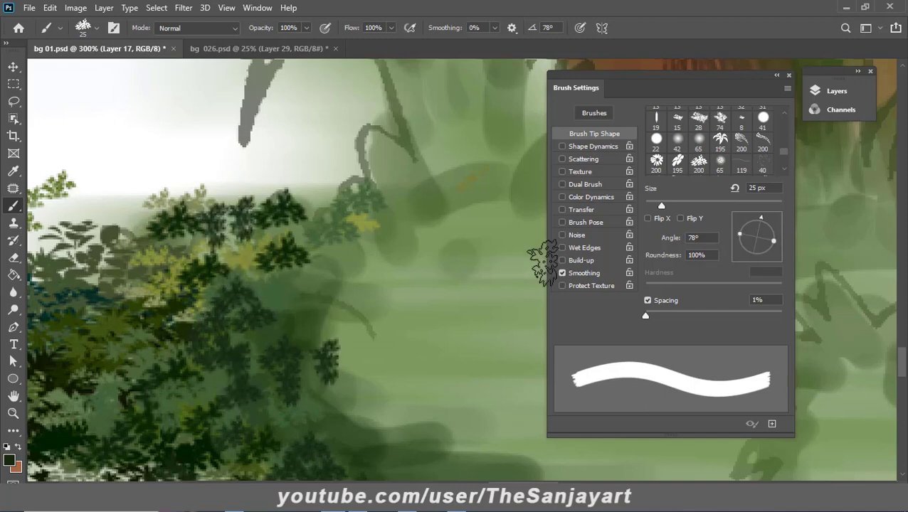
click(777, 239)
drag(289, 324, 531, 298)
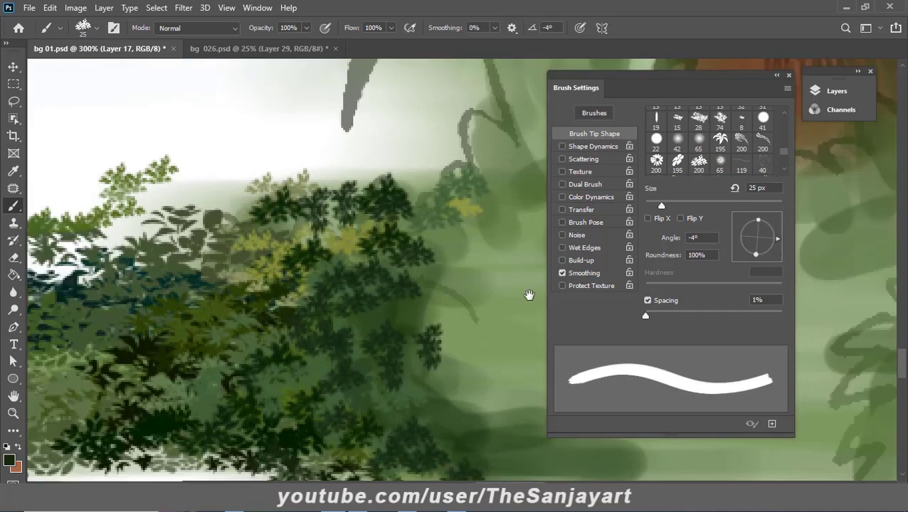
drag(289, 206, 339, 226)
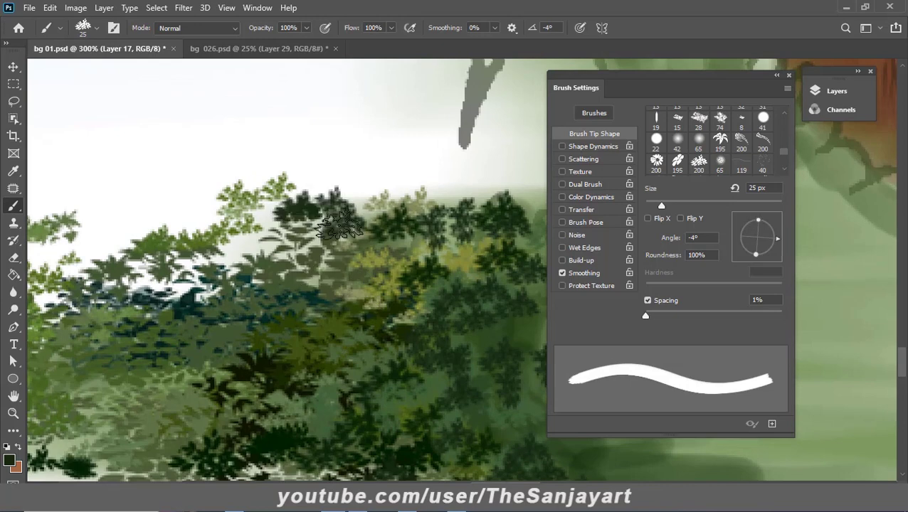
- Stamp more dark-green leaf clusters throughout the foliage beside the trunk
drag(213, 368, 81, 429)
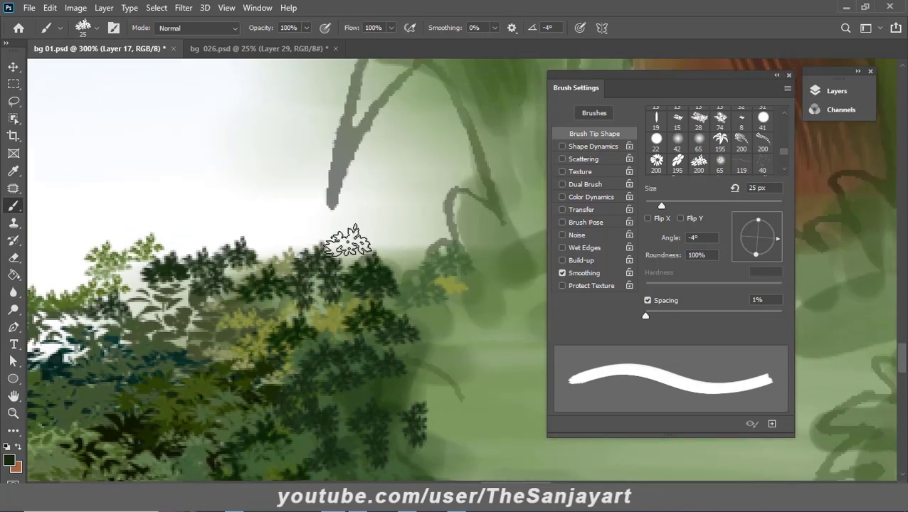
mouse_move(422, 365)
mouse_down()
mouse_move(339, 361)
mouse_move(381, 311)
mouse_up()
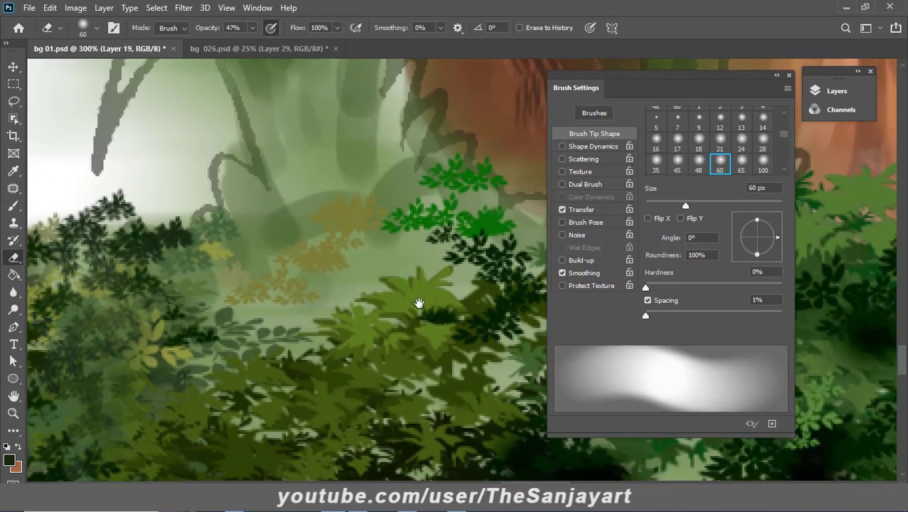
drag(415, 316, 457, 325)
key(b)
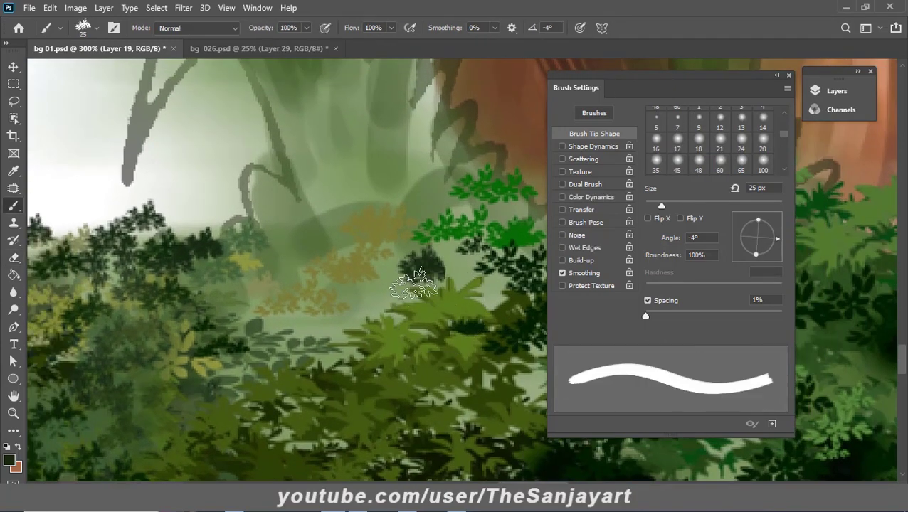
click(293, 321)
click(357, 259)
click(331, 298)
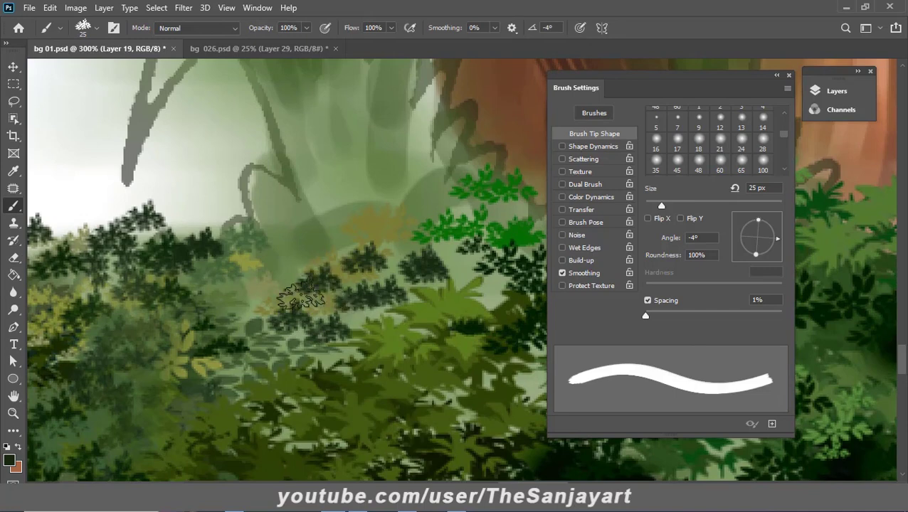
click(284, 280)
drag(488, 299, 370, 320)
drag(444, 287, 413, 330)
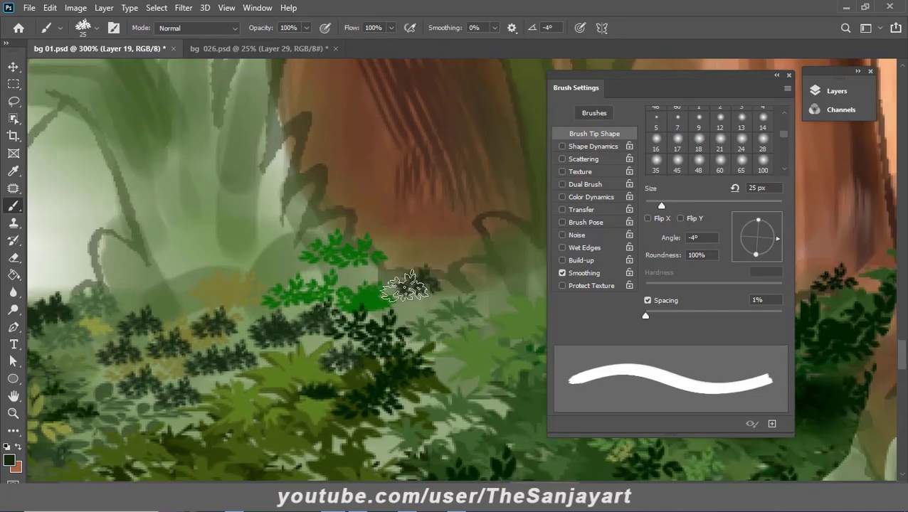
- Switch to a yellow-green, stamp a light leaf cluster, and rotate the brush to -83° and -163°
click(9, 461)
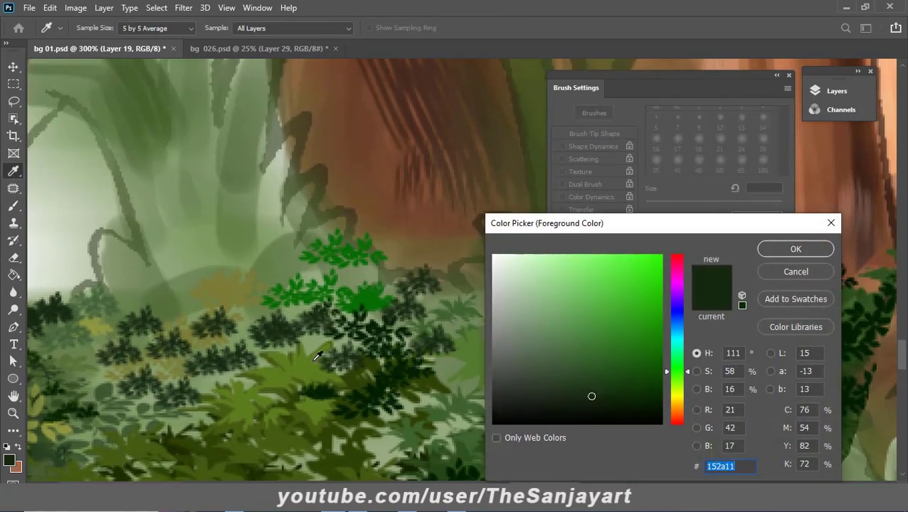
click(620, 314)
click(795, 247)
click(476, 274)
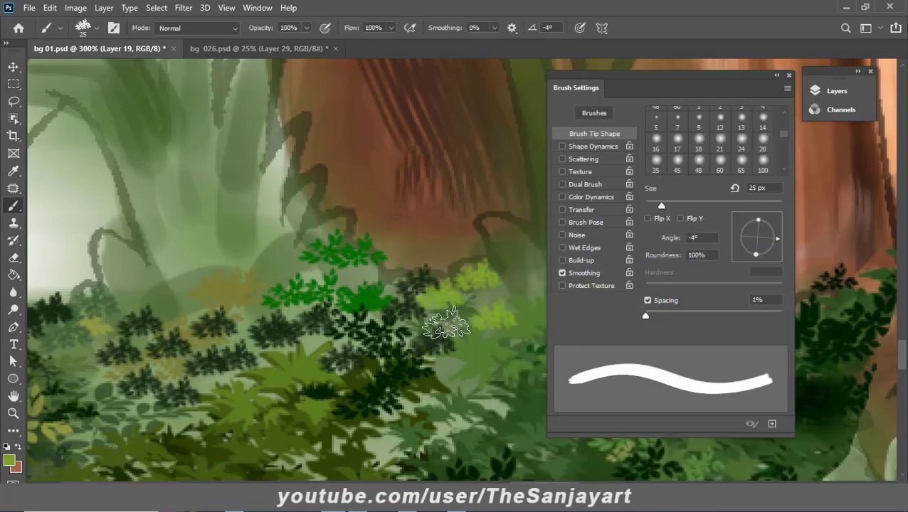
click(759, 256)
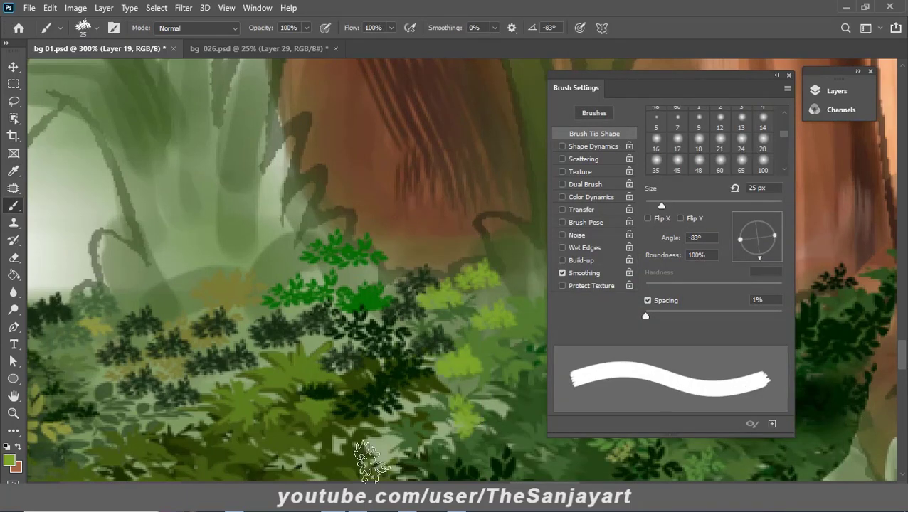
drag(466, 363, 404, 371)
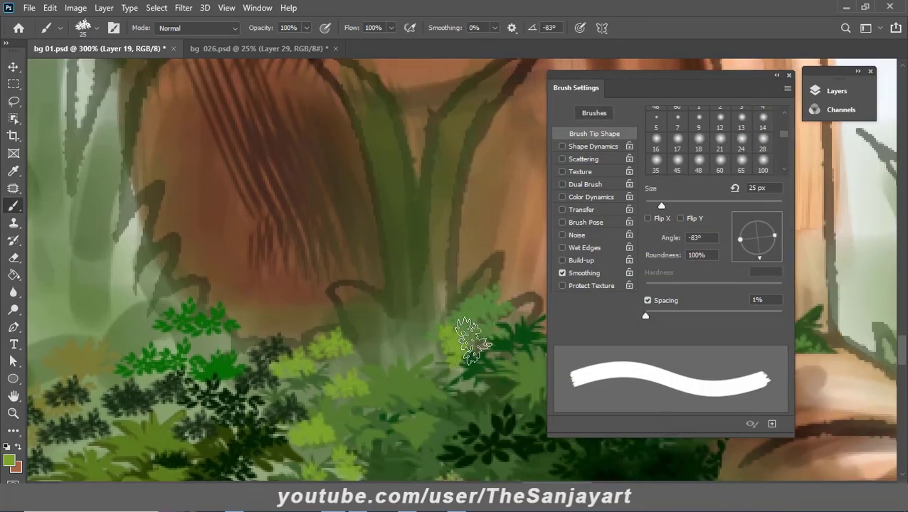
click(740, 243)
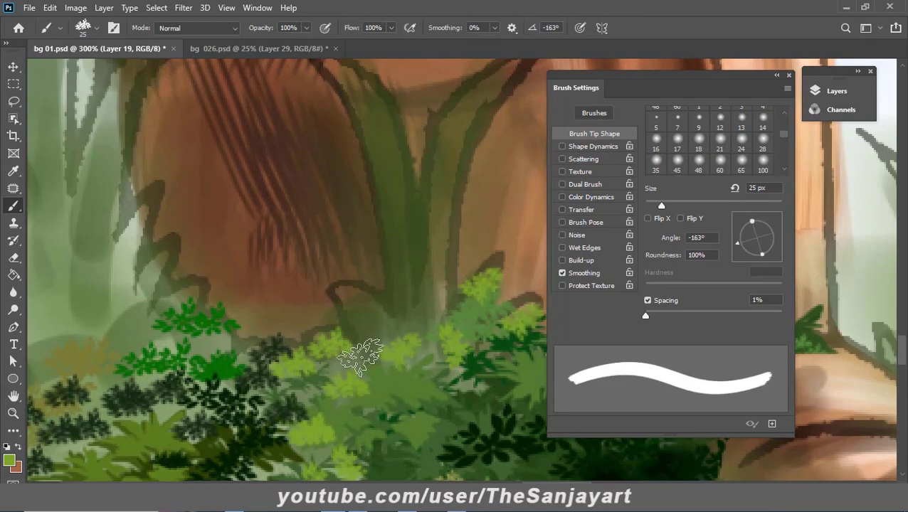
- Sample a darker green and stamp dark and light leaf clusters in the lower-middle foliage
alt+click(230, 364)
click(468, 316)
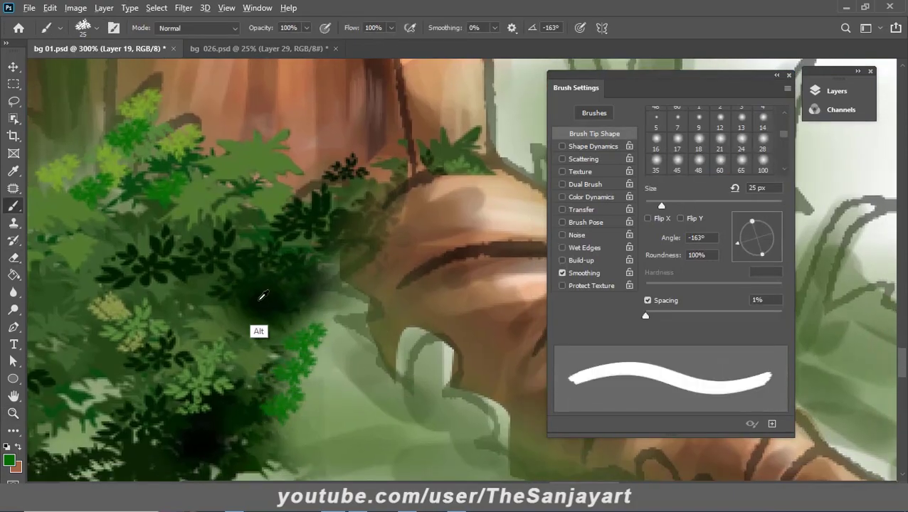
mouse_move(314, 284)
mouse_down()
mouse_move(342, 313)
mouse_move(306, 419)
mouse_up()
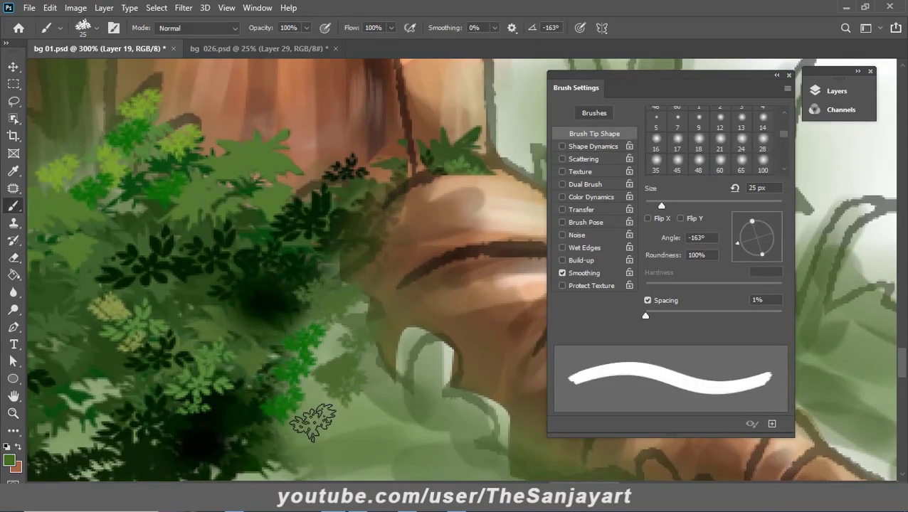
drag(392, 413, 328, 456)
drag(284, 406, 327, 449)
scroll(363, 365, down, 3)
- Zoom out over the tree base and paint light-green leaves over the lower foliage
key(z)
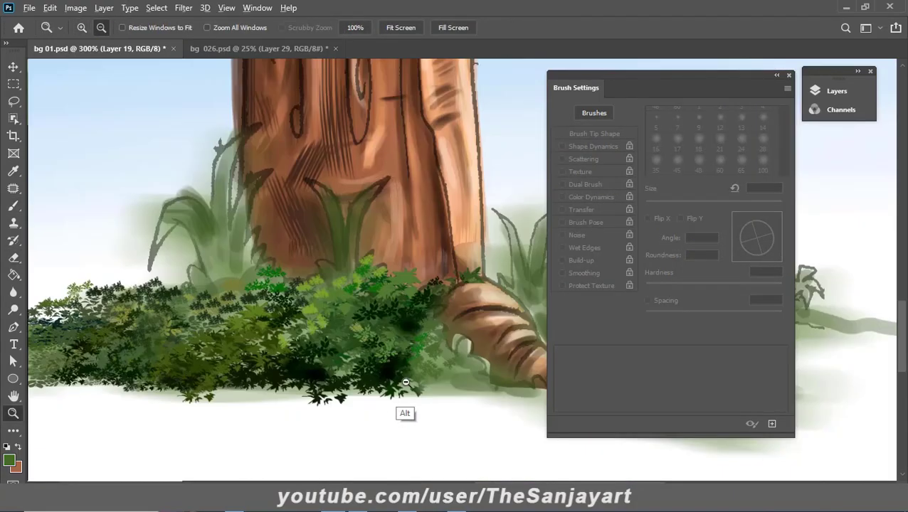
scroll(378, 356, down, 3)
scroll(389, 352, up, 1)
scroll(363, 356, up, 1)
scroll(338, 366, up, 1)
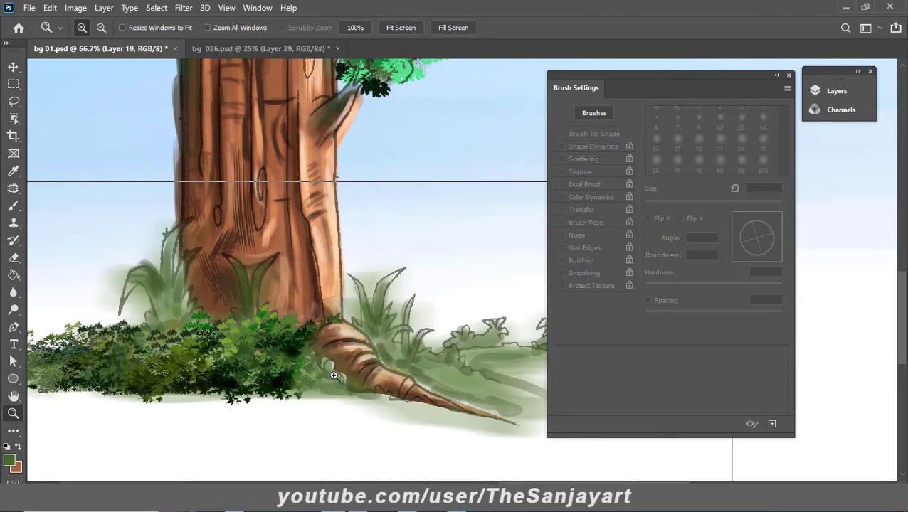
scroll(346, 376, up, 2)
key(b)
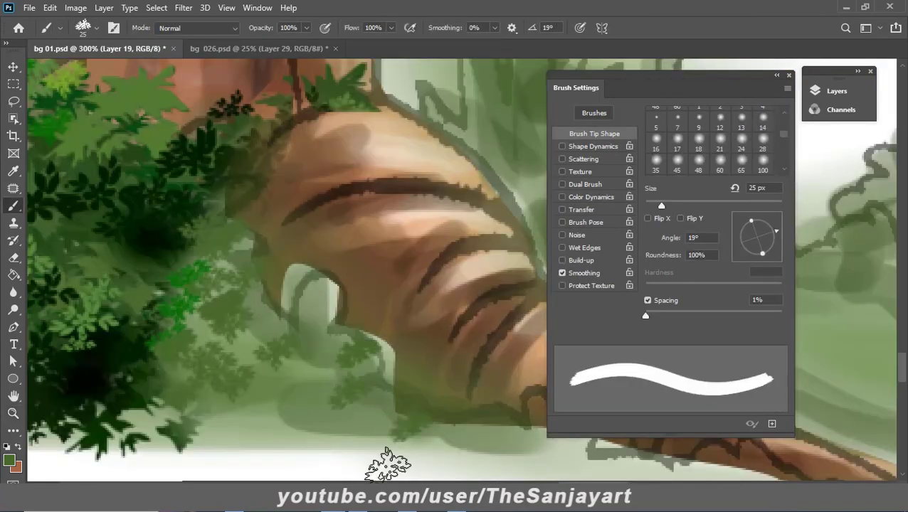
click(9, 461)
key(Return)
mouse_move(285, 270)
mouse_down()
mouse_move(335, 281)
mouse_move(356, 334)
mouse_up()
- Switch to a darker green and stamp dark leaves along the foliage bottom, brush at -26°
click(10, 461)
key(Return)
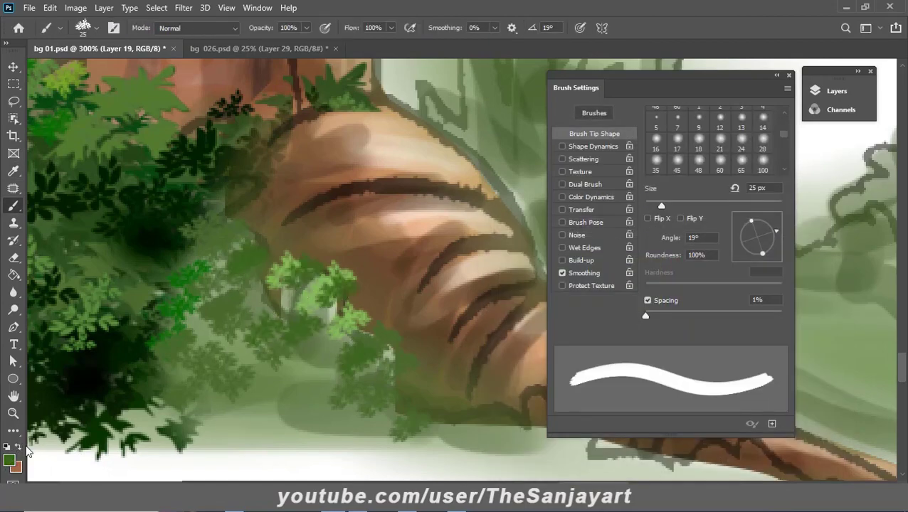
click(9, 460)
key(Return)
click(448, 413)
click(498, 417)
click(384, 406)
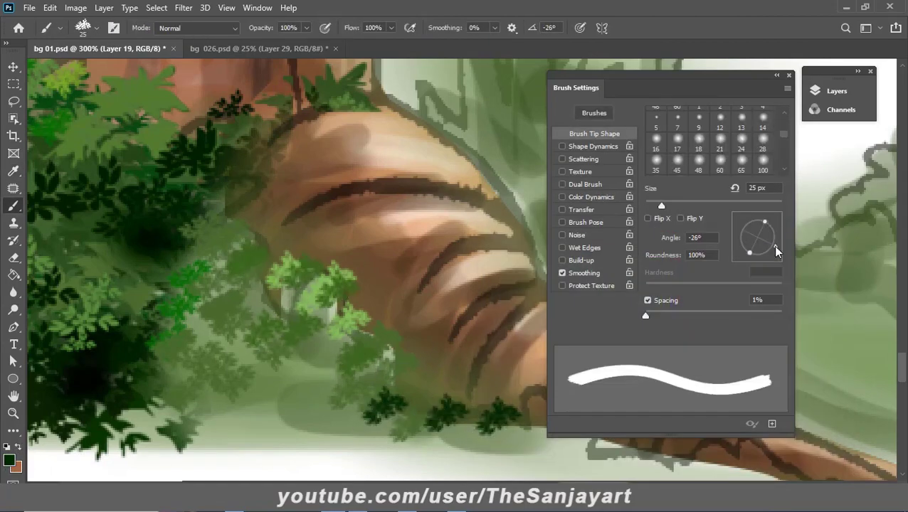
click(341, 427)
click(300, 402)
click(221, 401)
- Pick a lighter green and stamp mid-green leaves across the lower foliage
click(9, 460)
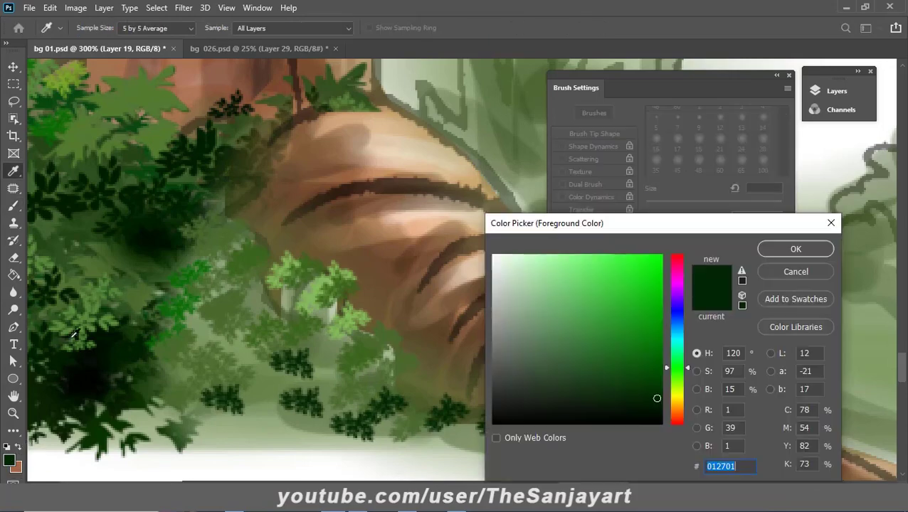
click(596, 349)
key(Return)
click(258, 385)
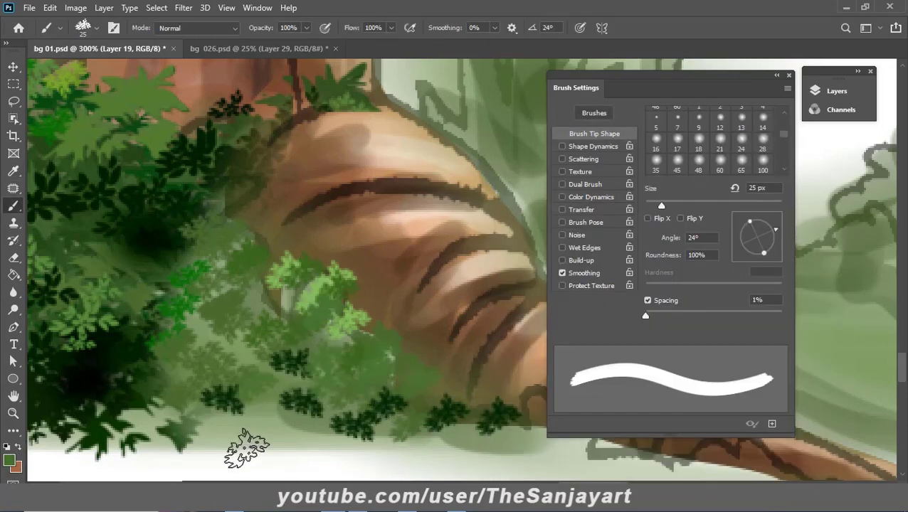
click(246, 441)
click(331, 420)
click(267, 359)
- Zoom around the tree base and show the Layers panel
scroll(170, 419, up, 3)
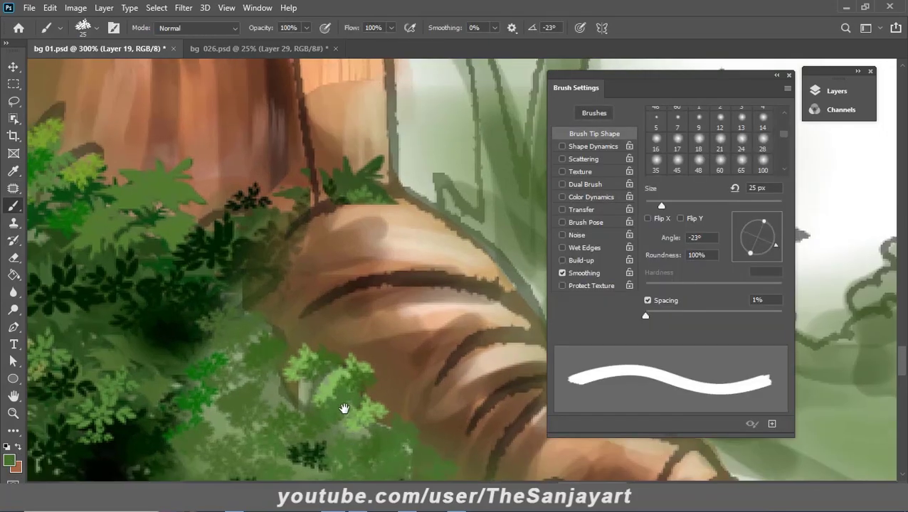
scroll(306, 386, down, 3)
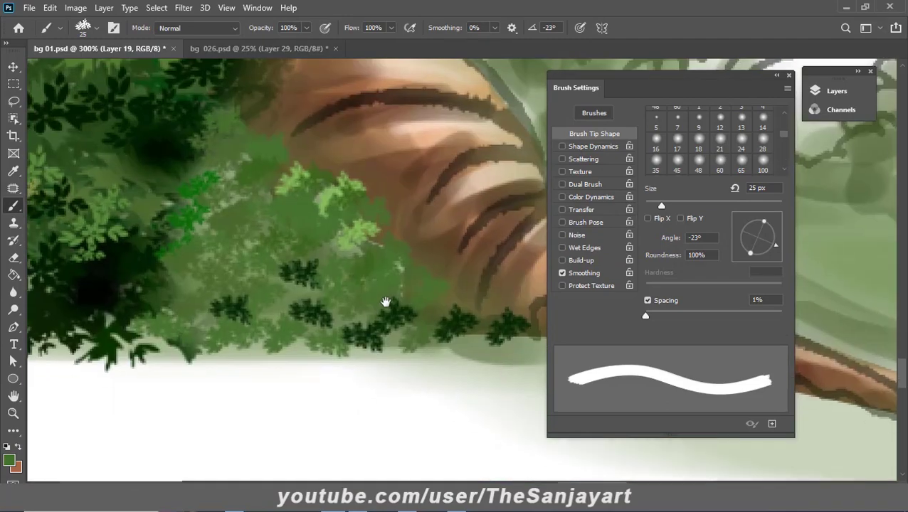
key(z)
scroll(369, 328, down, 4)
scroll(372, 290, up, 2)
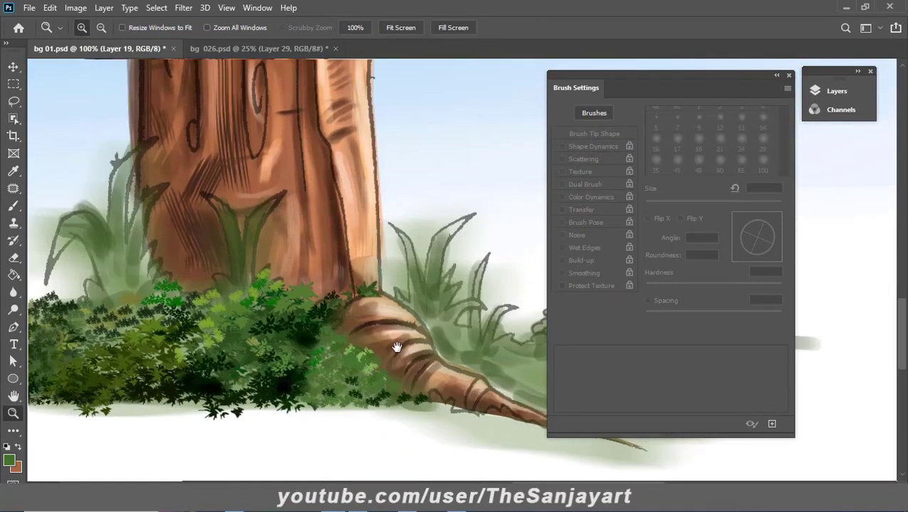
scroll(397, 348, up, 2)
scroll(427, 370, down, 2)
key(F7)
- Pan over the bushes and paint light-green foliage into the distant bushes
mouse_move(432, 379)
mouse_down()
mouse_move(398, 347)
mouse_move(462, 338)
mouse_move(497, 379)
mouse_move(462, 392)
mouse_move(413, 379)
mouse_up()
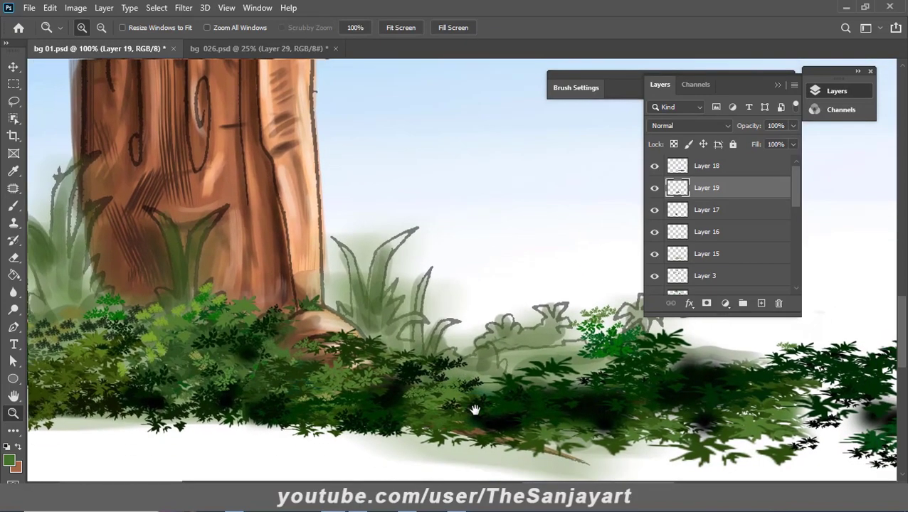
drag(474, 409, 451, 391)
scroll(448, 375, up, 1)
scroll(435, 375, up, 2)
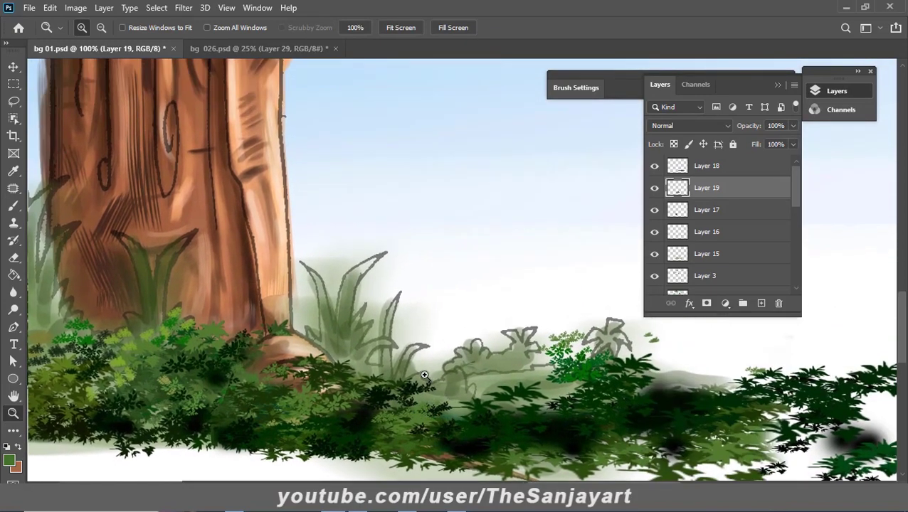
scroll(359, 360, down, 3)
scroll(469, 420, down, 2)
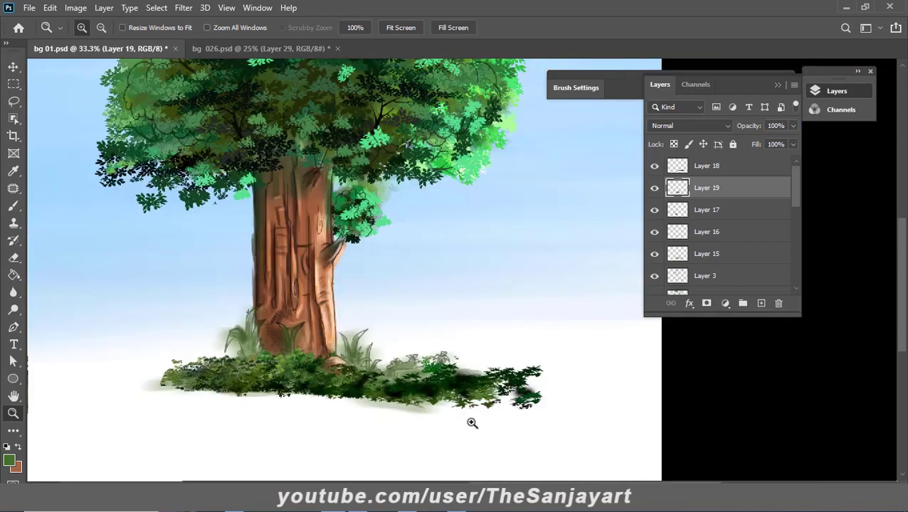
scroll(442, 417, up, 5)
scroll(387, 347, up, 1)
scroll(387, 347, up, 3)
key(b)
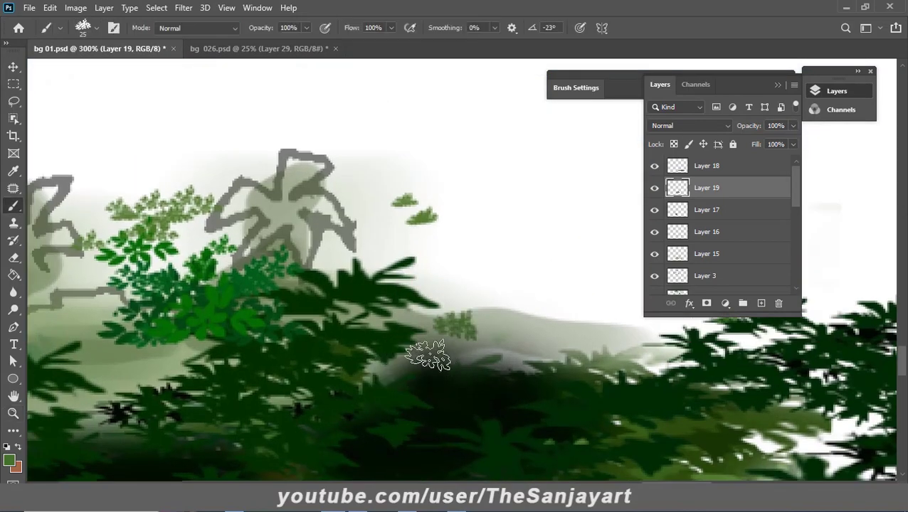
drag(428, 355, 455, 390)
- Try several plant brush presets and settle on the 'my bbrush 01' fern brush
click(84, 30)
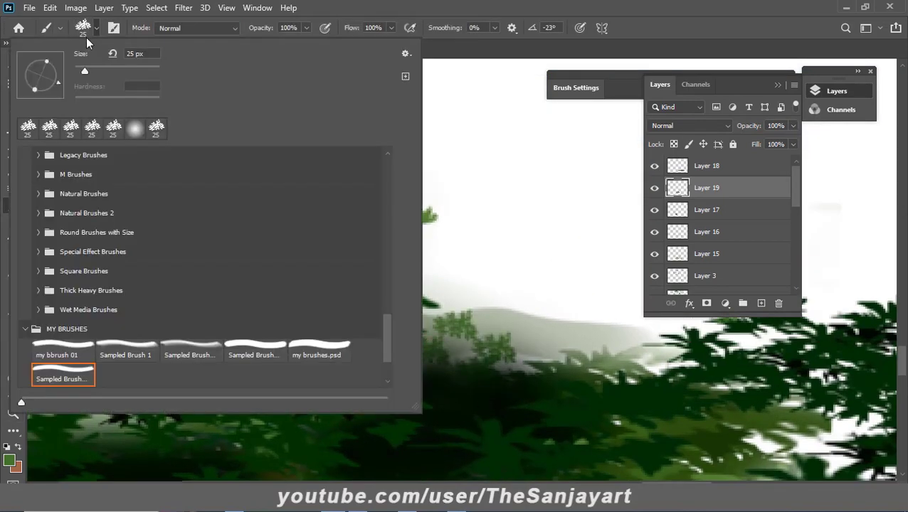
scroll(390, 354, down, 2)
click(318, 274)
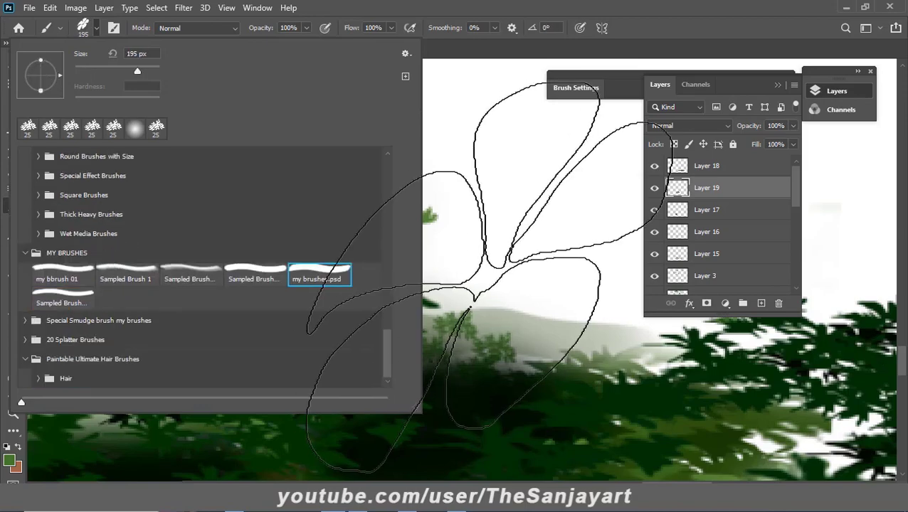
click(683, 45)
key(bracketleft)
key(bracketleft)
key(bracketleft)
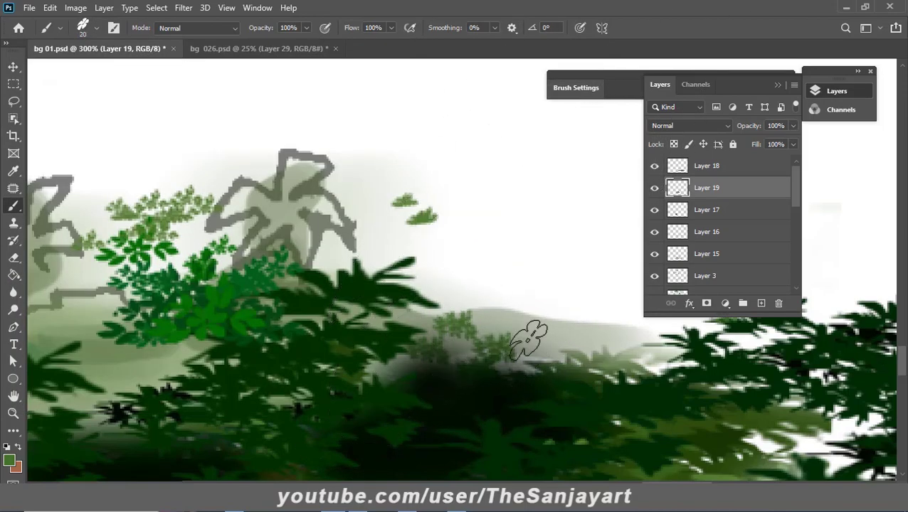
scroll(255, 345, left, 5)
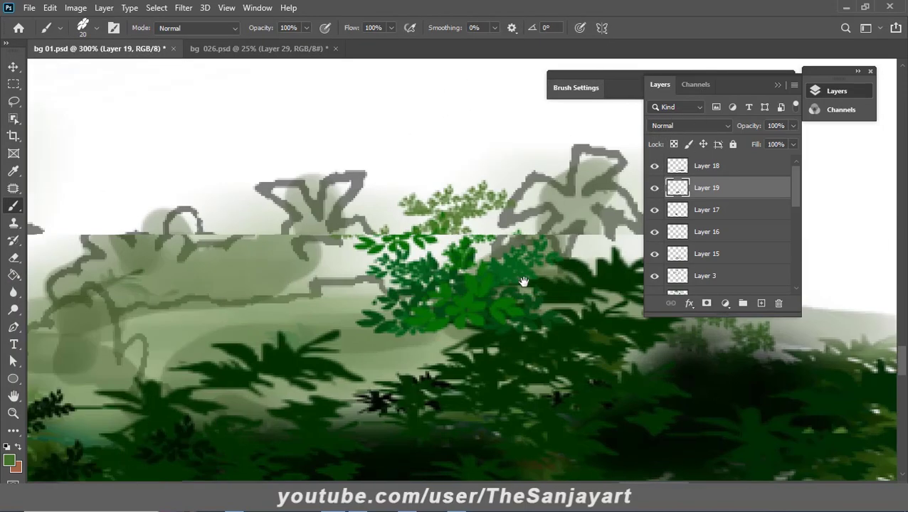
click(90, 29)
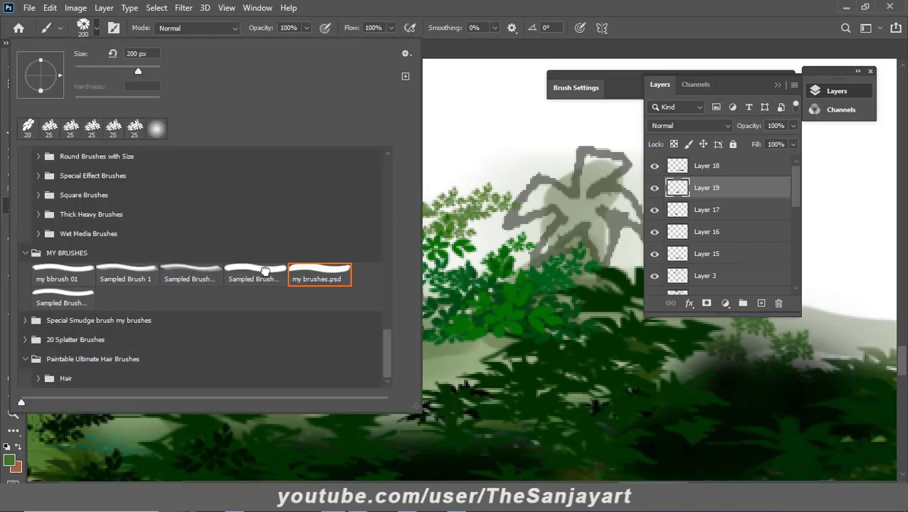
click(254, 274)
click(191, 274)
click(125, 274)
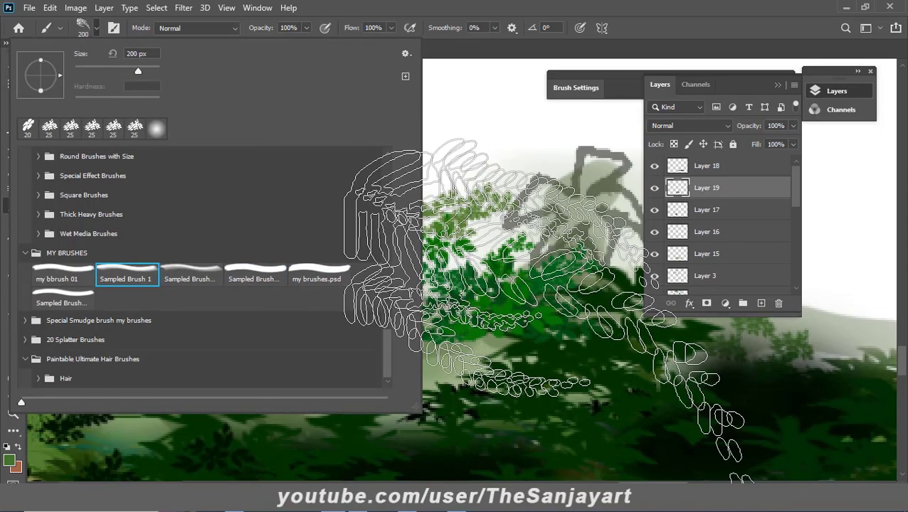
click(63, 274)
- Create a new layer and stamp a green fern left of the trunk
key(z)
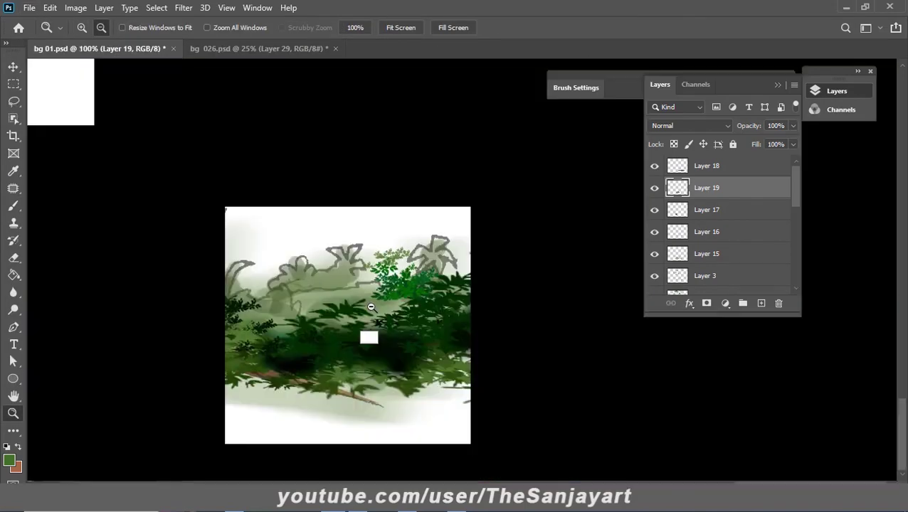
drag(356, 273, 341, 354)
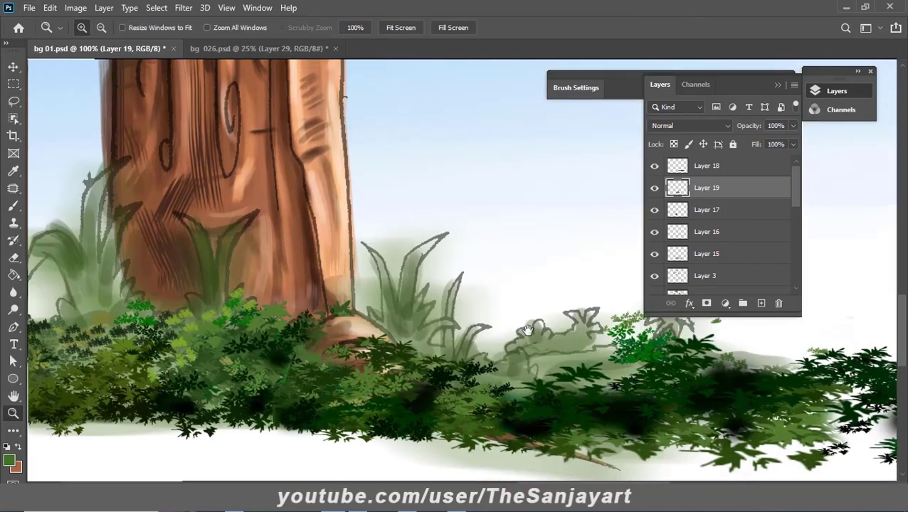
key(b)
key(ctrl+shift+alt+n)
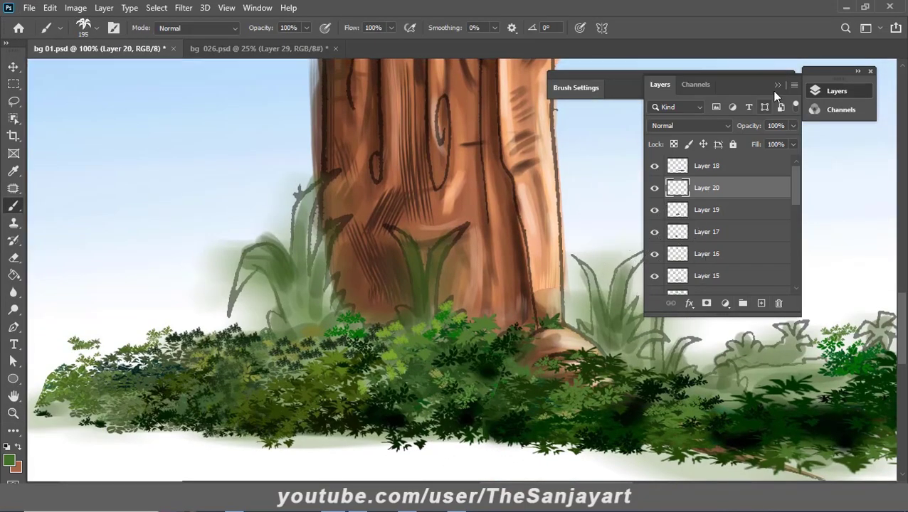
click(305, 326)
key(bracketleft)
key(bracketleft)
key(bracketleft)
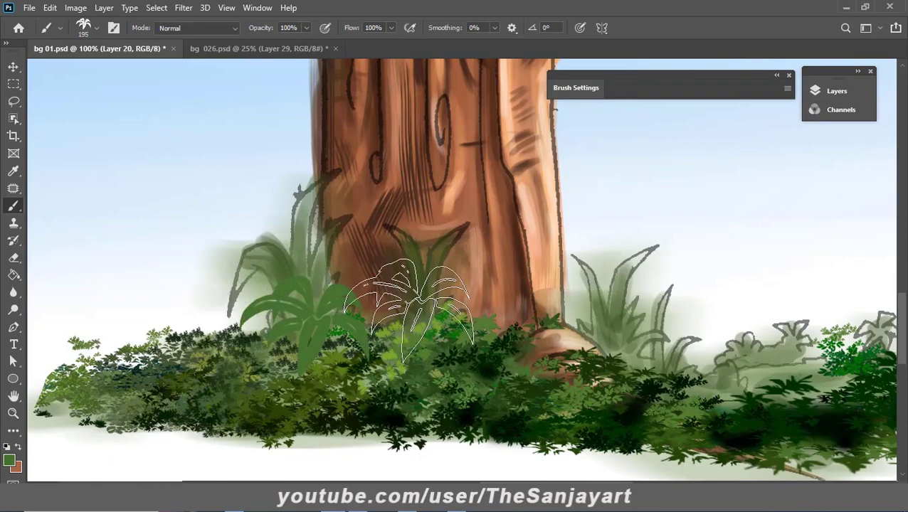
- In a lighter green, stamp a fern left of the trunk and a larger one right
click(9, 462)
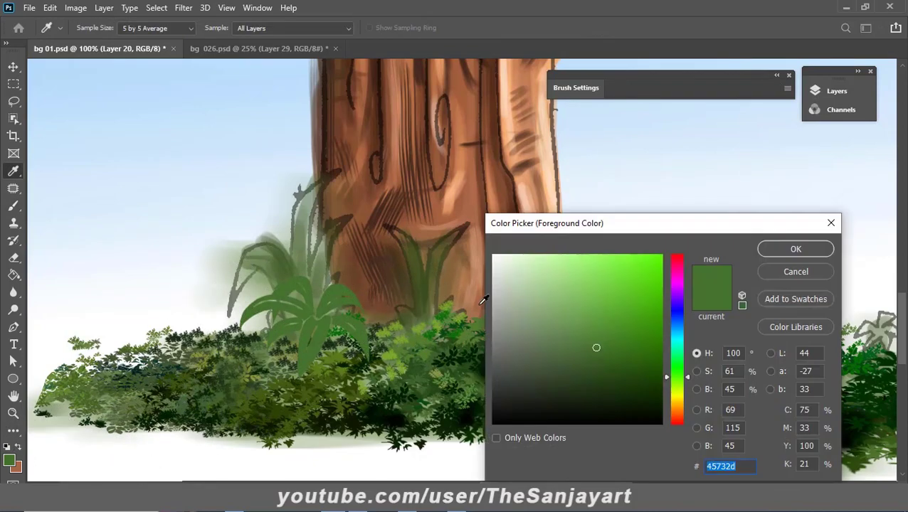
click(584, 313)
click(795, 247)
click(302, 321)
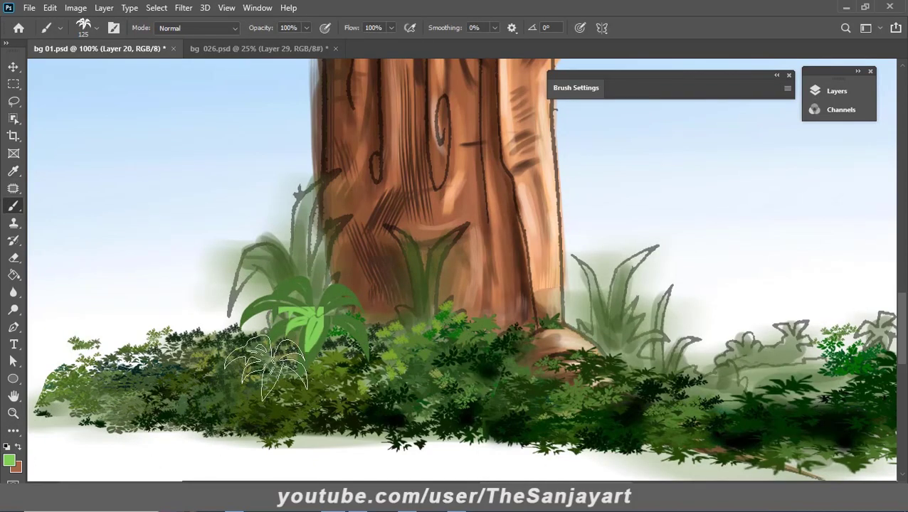
key(bracketright)
key(bracketright)
click(630, 313)
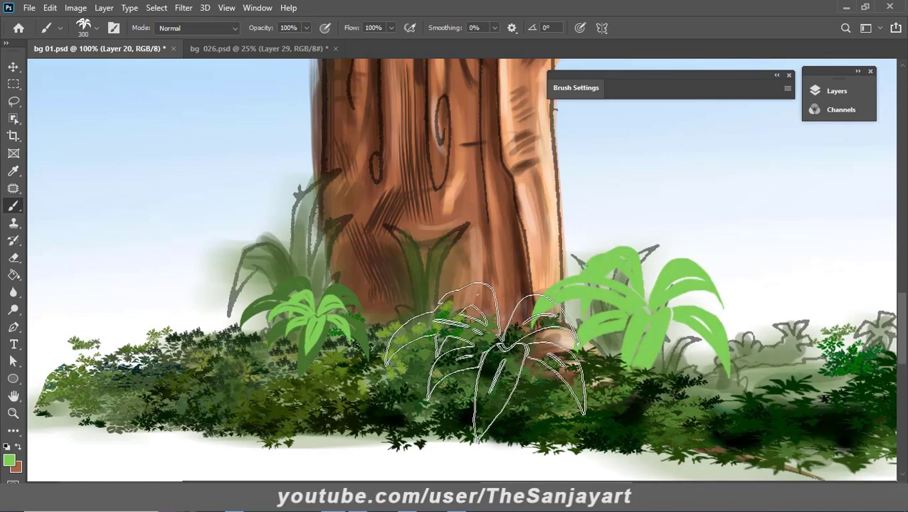
click(9, 461)
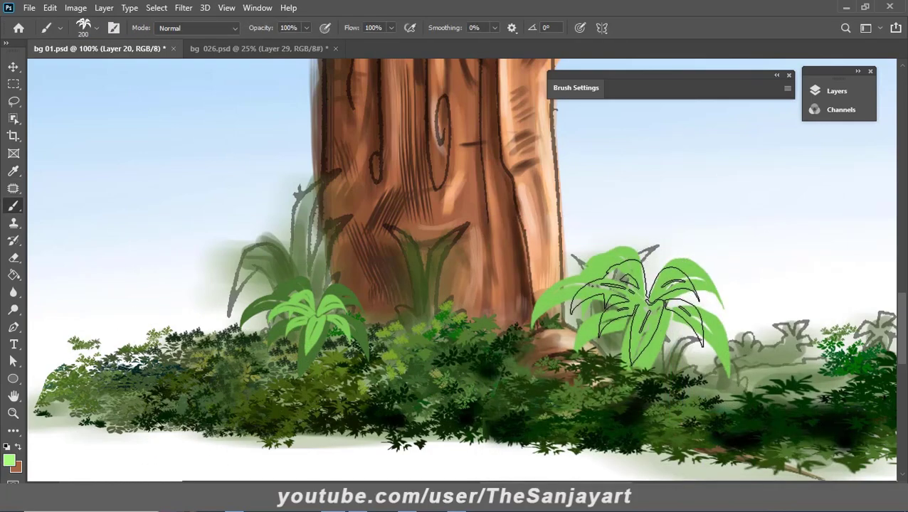
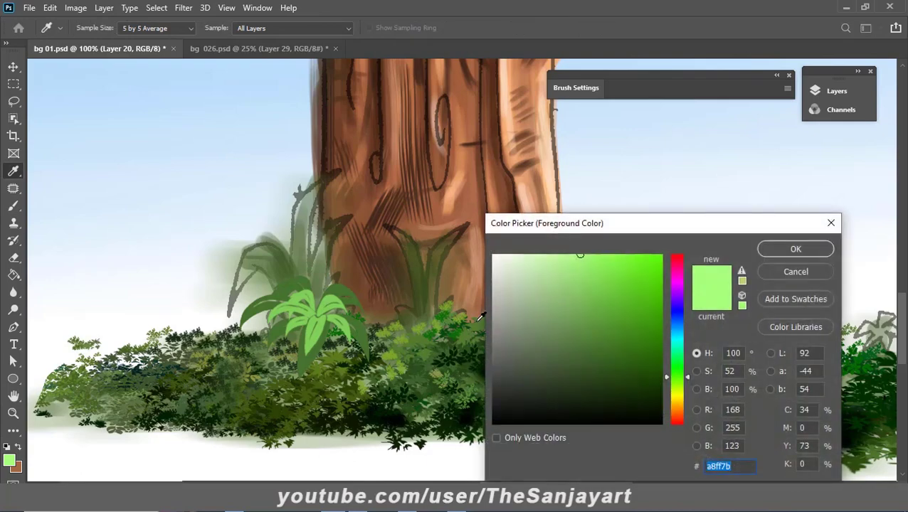
- Stamp dark green ferns at lower left and in front of the trunk
click(652, 375)
click(792, 247)
key(b)
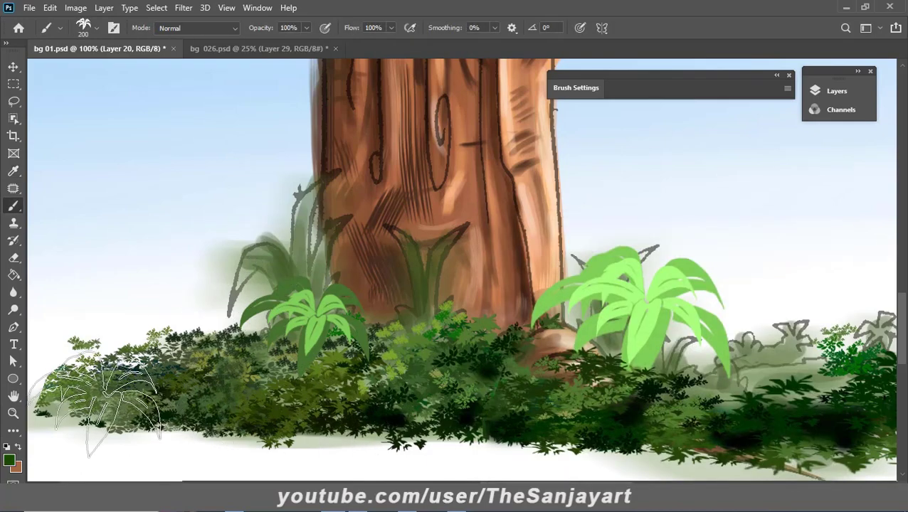
click(205, 420)
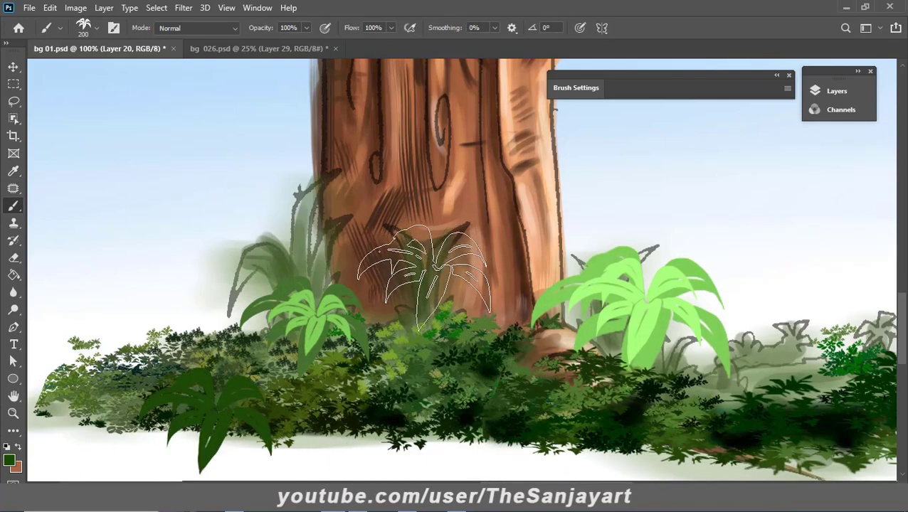
click(423, 295)
- Top the trunk fern with light green leaves sampled from the light fern
key(bracketleft)
key(bracketleft)
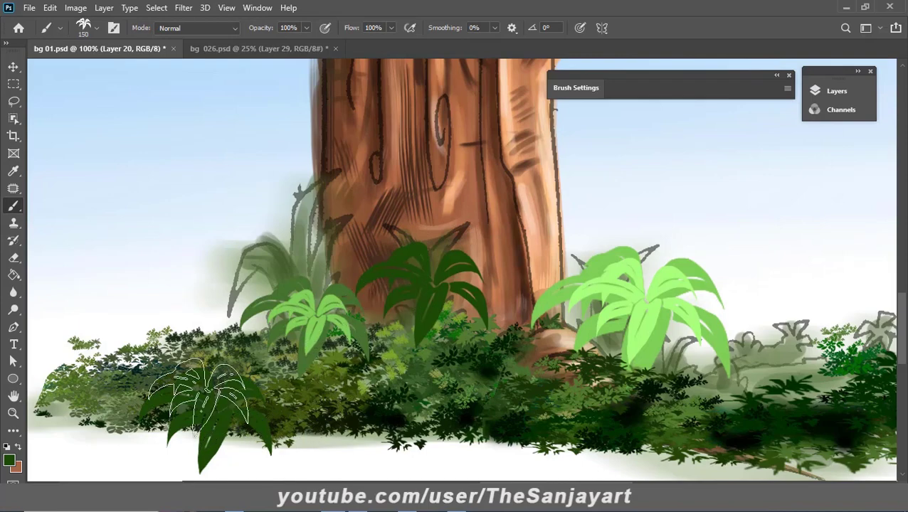
click(10, 461)
click(338, 296)
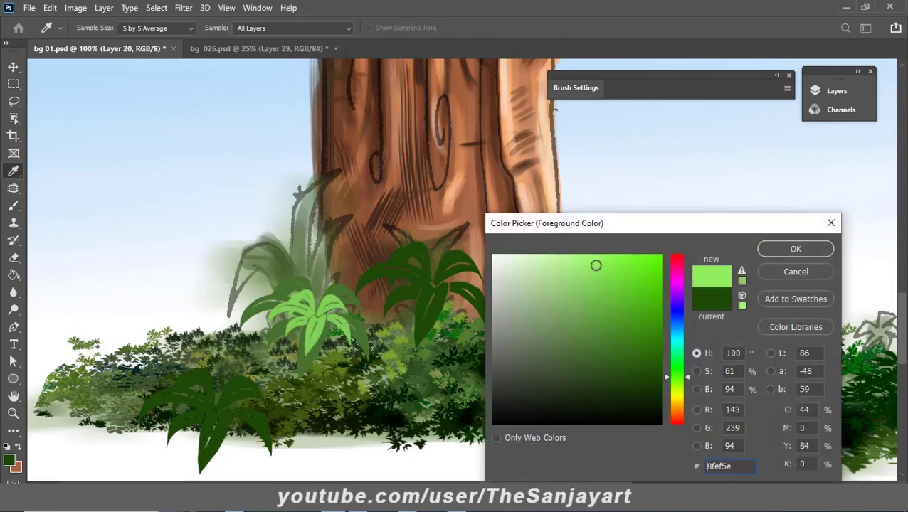
click(796, 249)
click(421, 292)
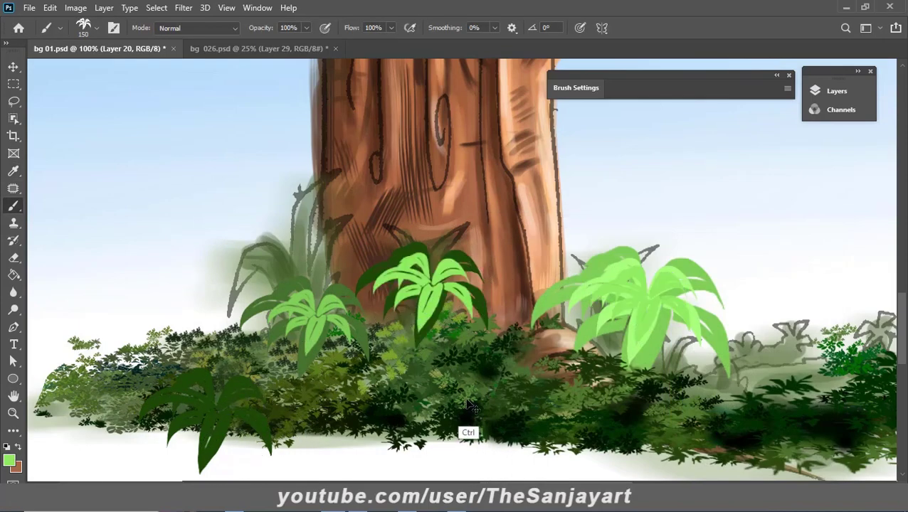
- Switch to a paler green, pan to the undergrowth's right side and shrink the brush
click(10, 461)
click(523, 256)
click(795, 248)
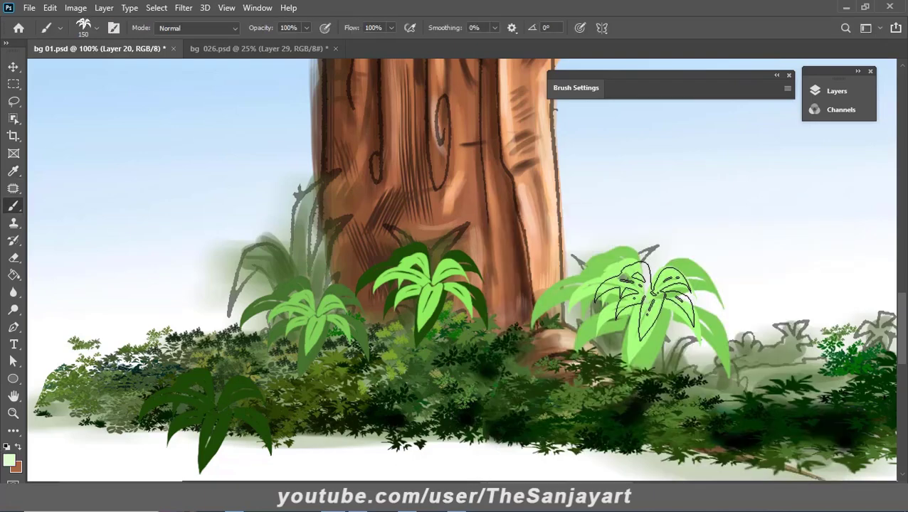
drag(707, 347, 405, 323)
key(bracketleft)
key(bracketleft)
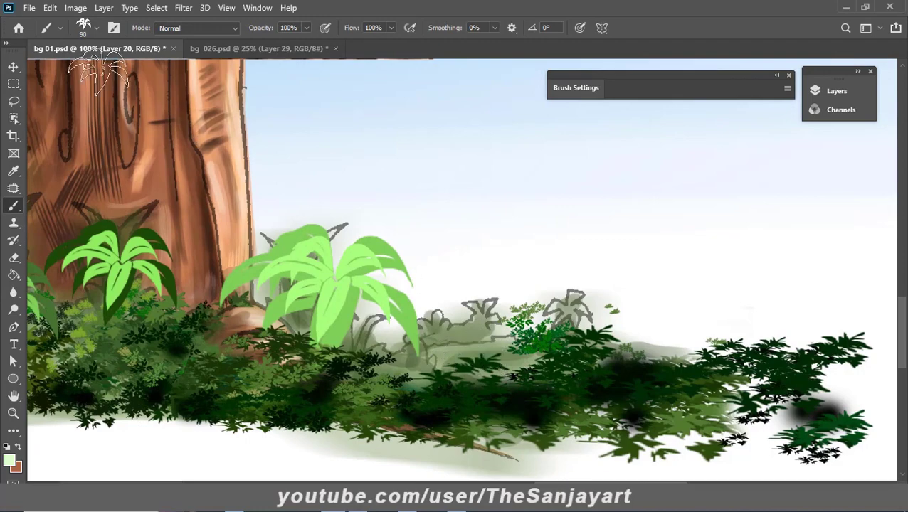
click(96, 28)
- Paint a dark green vine in the middle undergrowth using the leafy vine brush at 85°
click(505, 44)
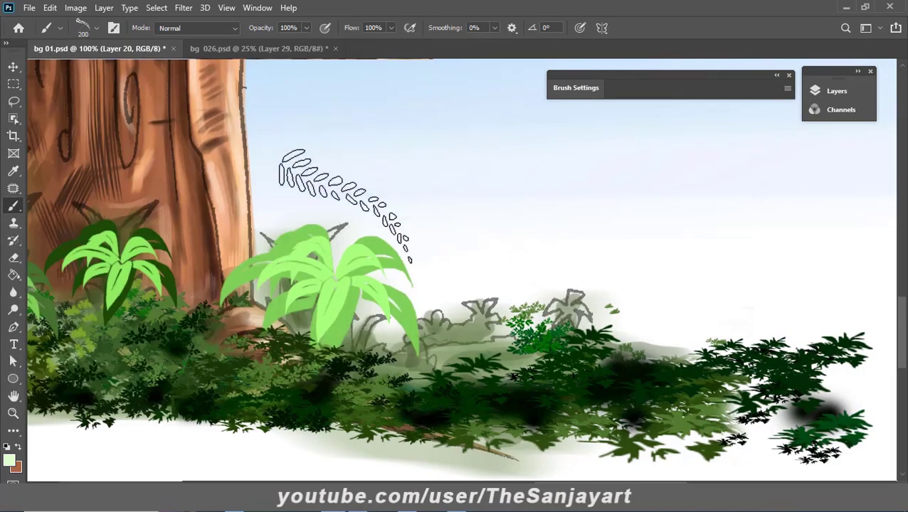
click(574, 87)
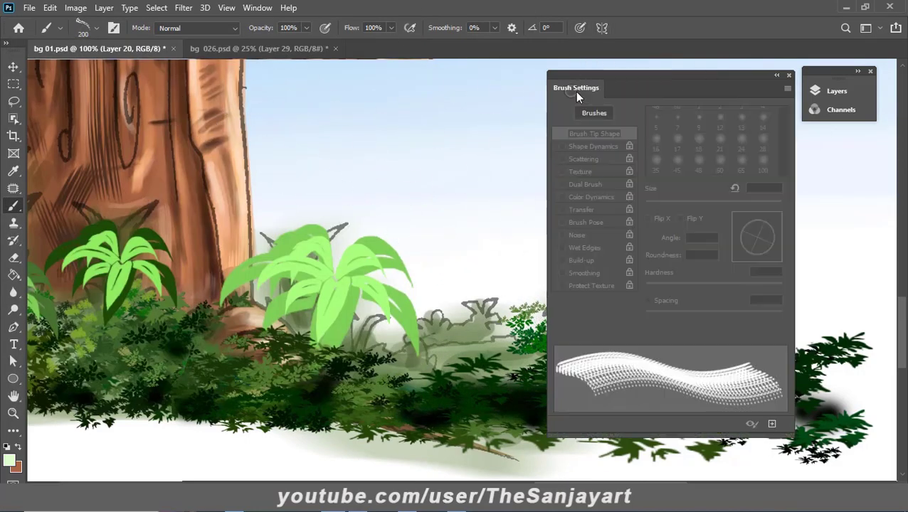
click(594, 134)
drag(775, 237, 759, 218)
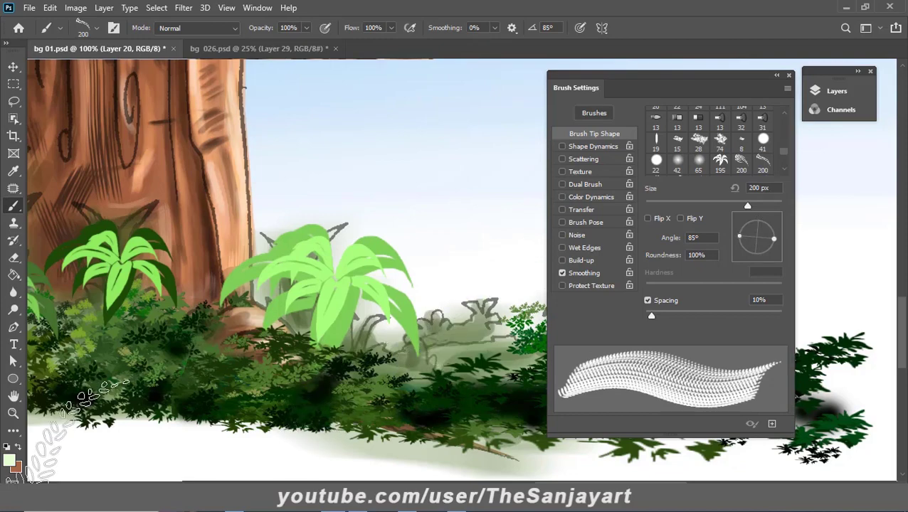
click(9, 461)
click(660, 378)
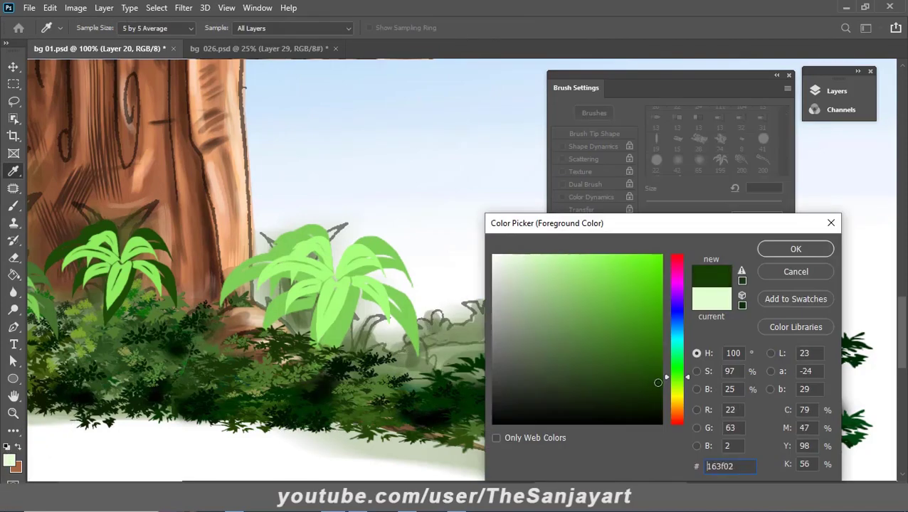
click(794, 247)
click(777, 75)
click(470, 318)
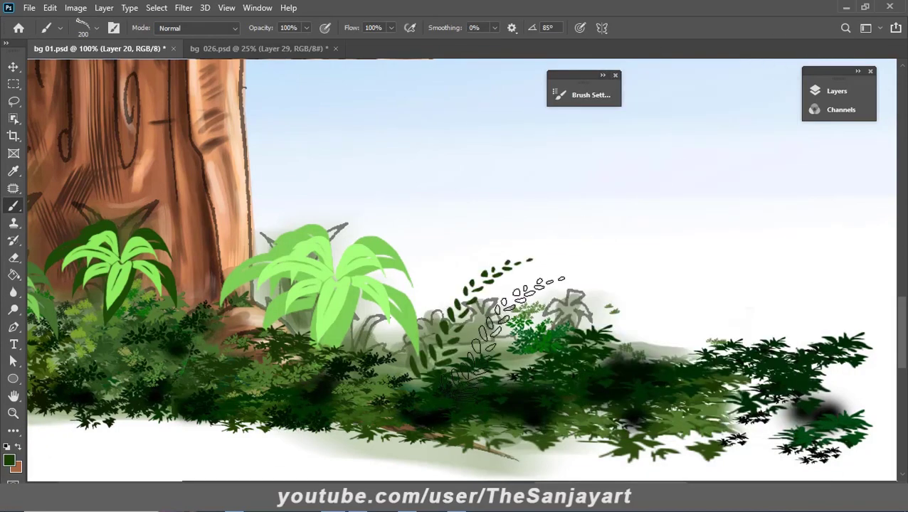
- Switch to the Sampled Brush 1 vine brush at 125 px, angled 103°
key(bracketleft)
key(bracketleft)
key(bracketleft)
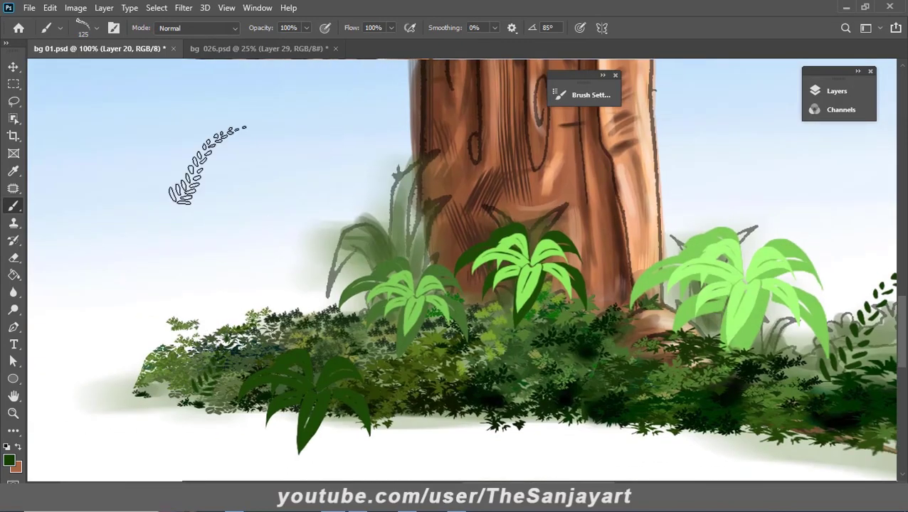
click(87, 36)
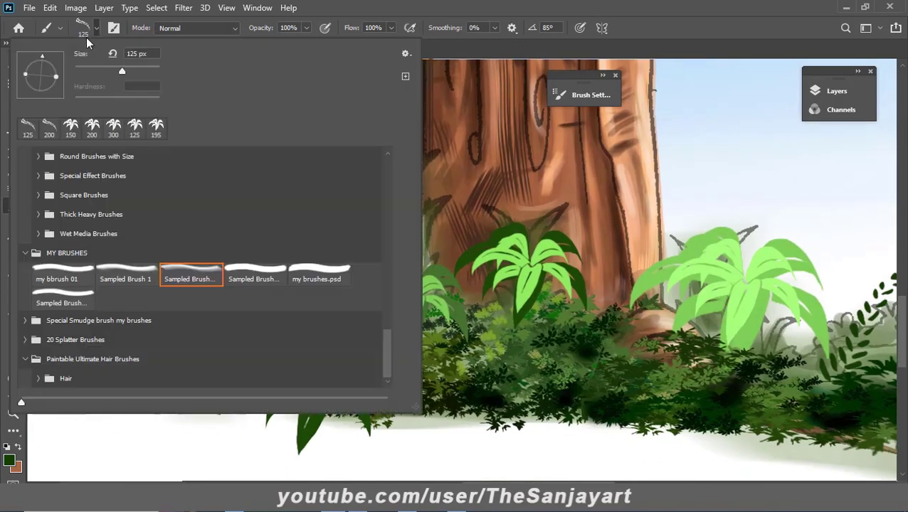
click(125, 279)
click(583, 94)
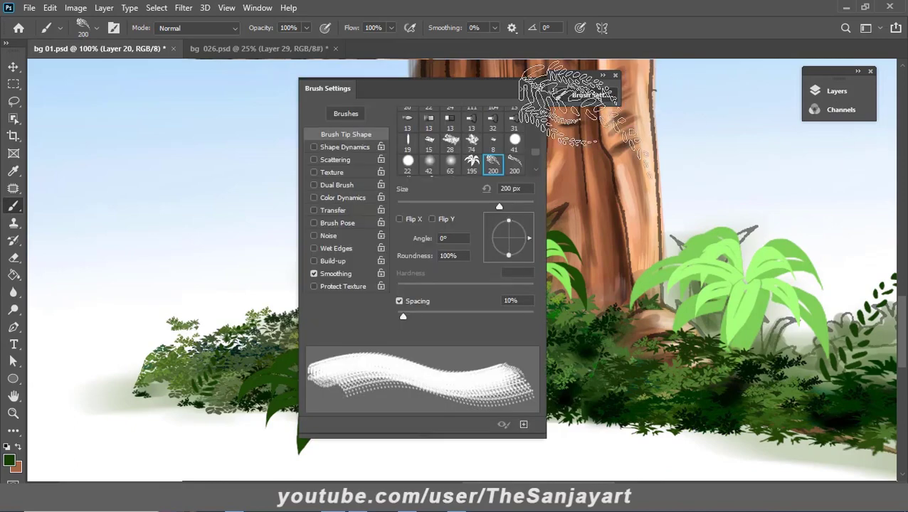
drag(525, 238, 503, 218)
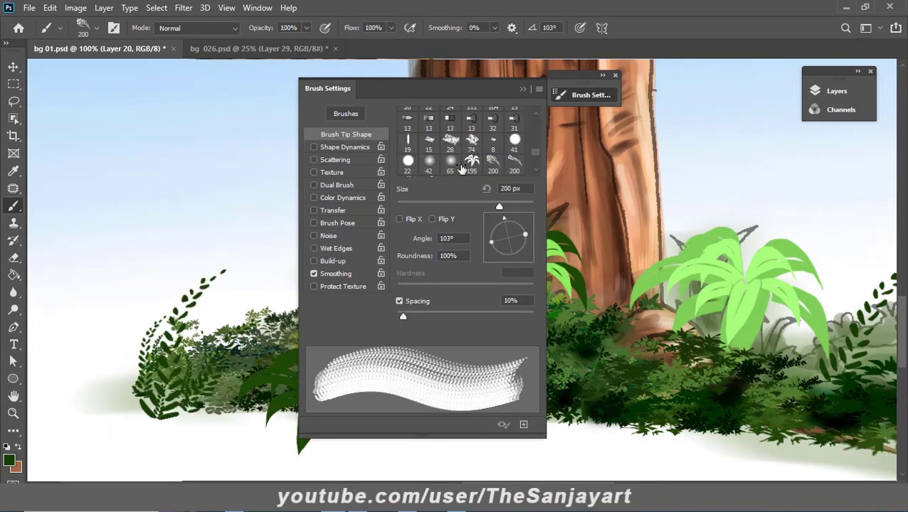
click(523, 89)
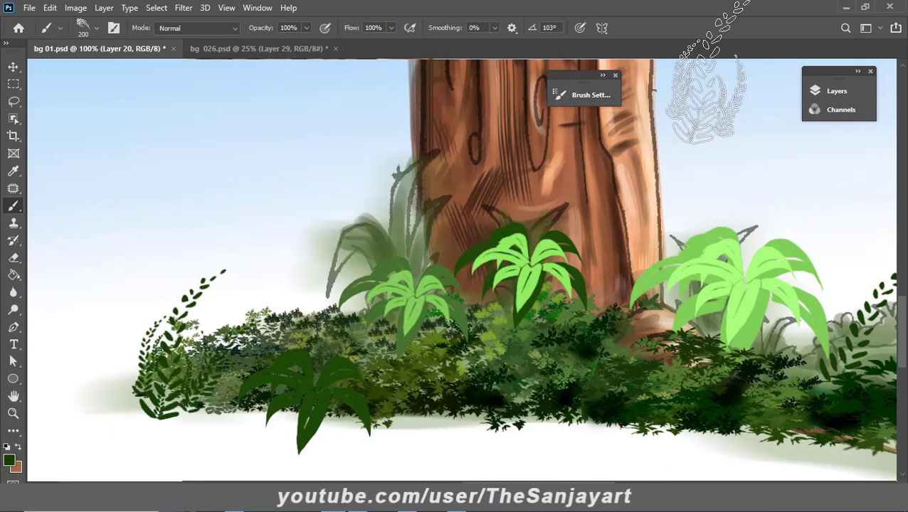
- On a new Layer 21, stamp dark green vines climbing the trunk's left side
click(832, 91)
ctrl+click(761, 304)
click(778, 84)
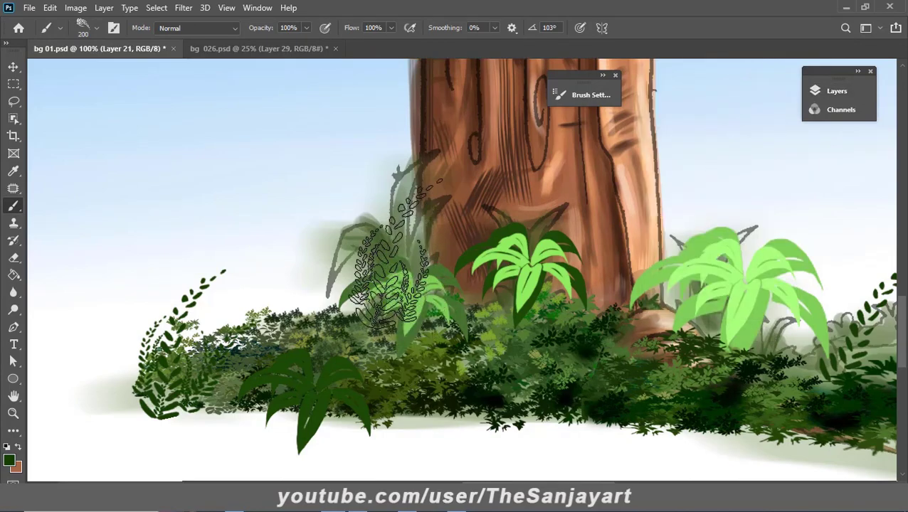
click(395, 245)
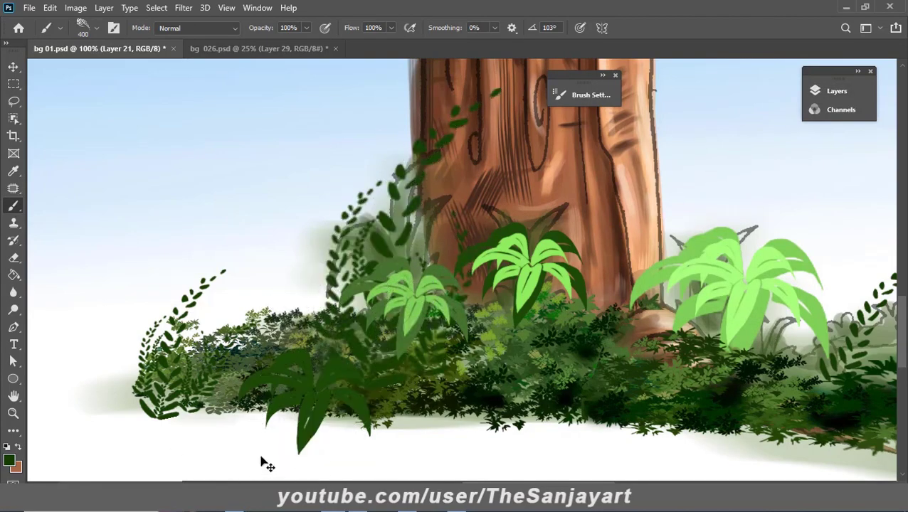
key([)
key([)
click(410, 249)
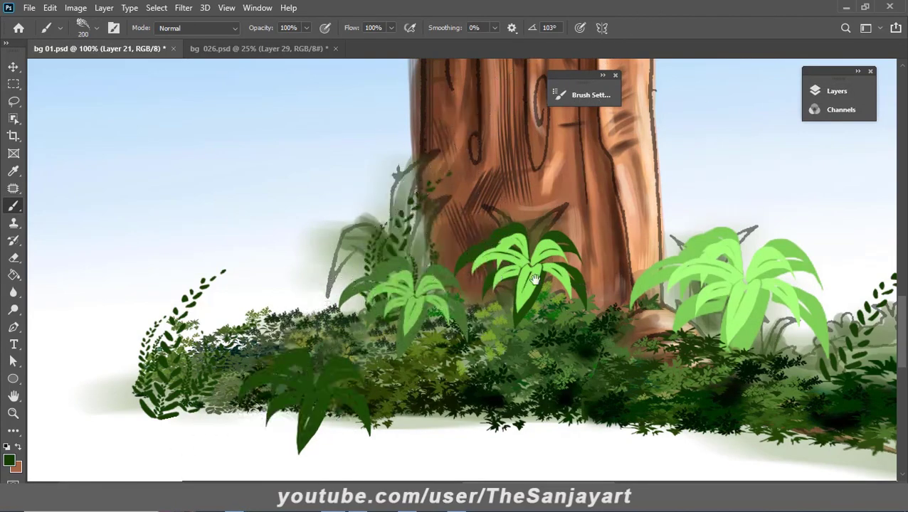
scroll(285, 377, right, 3)
- Stamp two bright green vines among the ferns near the trunk
click(9, 460)
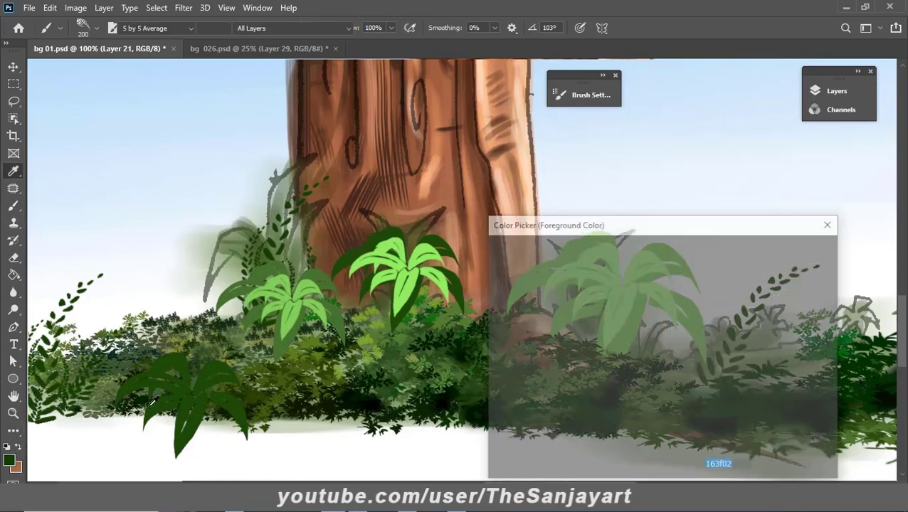
click(791, 251)
click(454, 305)
scroll(587, 406, right, 5)
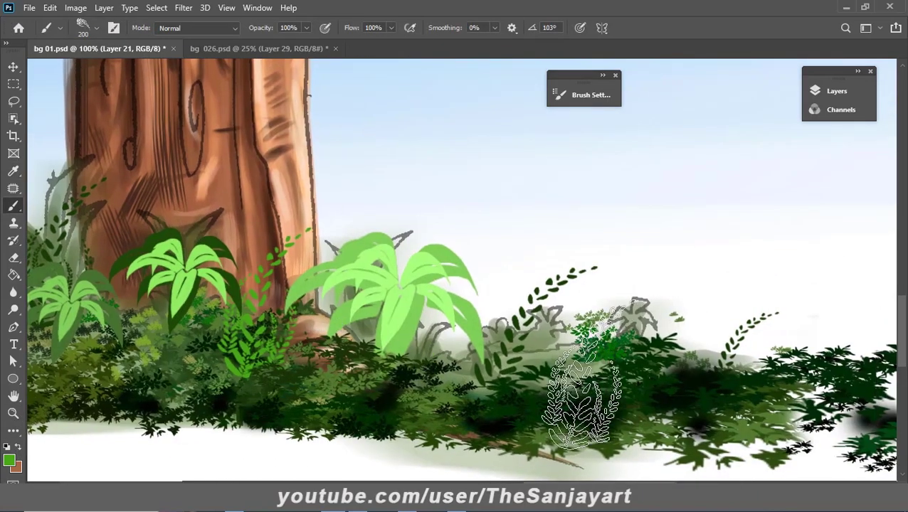
scroll(588, 406, left, 6)
scroll(587, 406, down, 2)
click(466, 328)
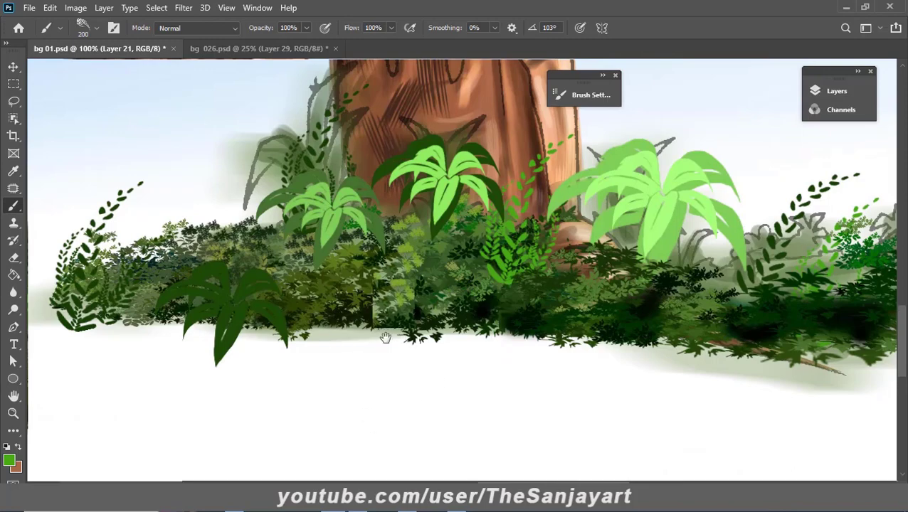
scroll(385, 338, up, 3)
- Zoom out to view the whole tree, then back in to 50% on the trunk base
click(82, 30)
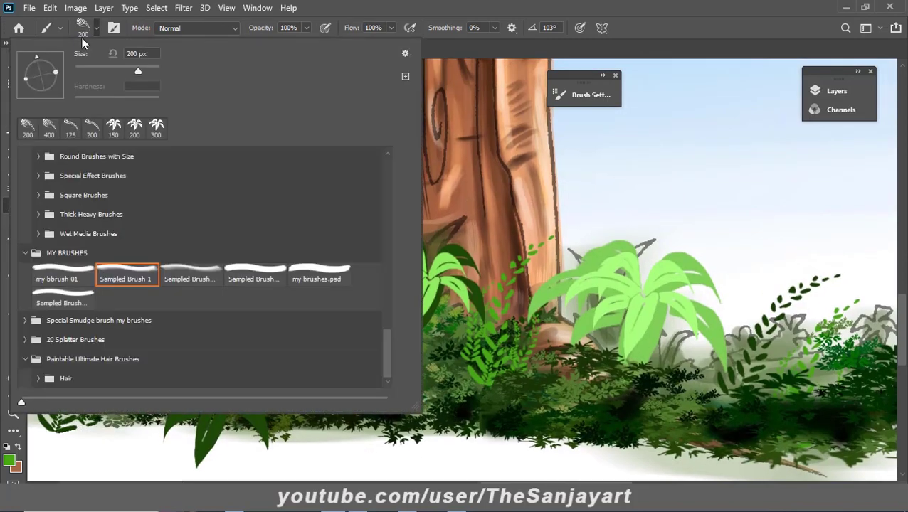
key(Escape)
key(z)
alt+click(349, 243)
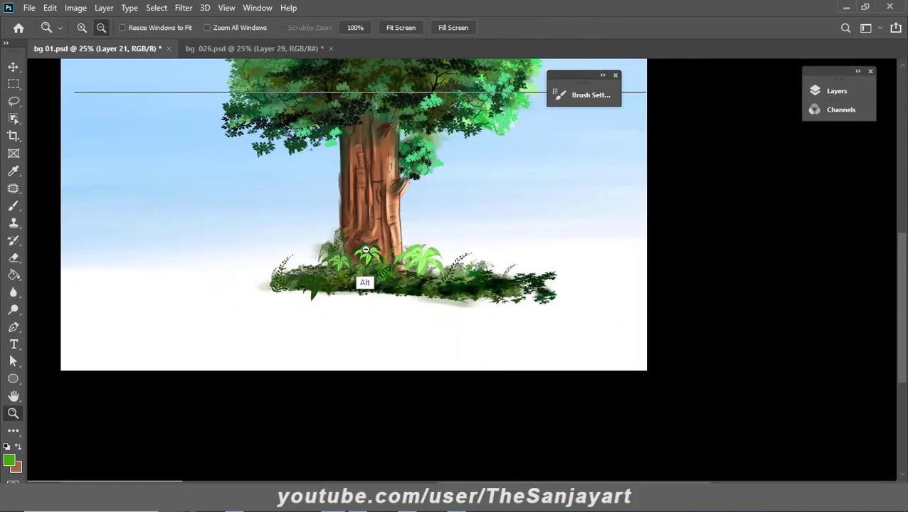
alt+click(365, 251)
click(380, 303)
click(398, 285)
alt+click(422, 260)
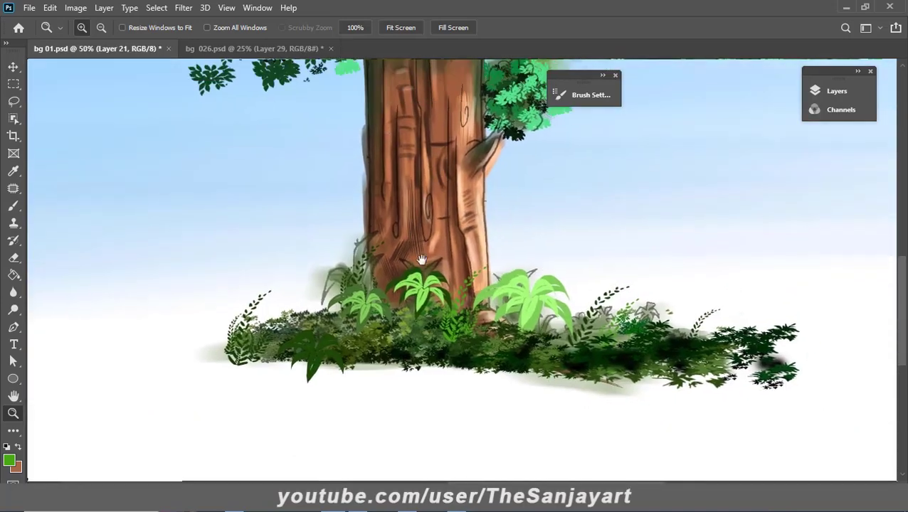
- Select the 'my brushes.psd' brush preset at 195 px
key(b)
click(91, 29)
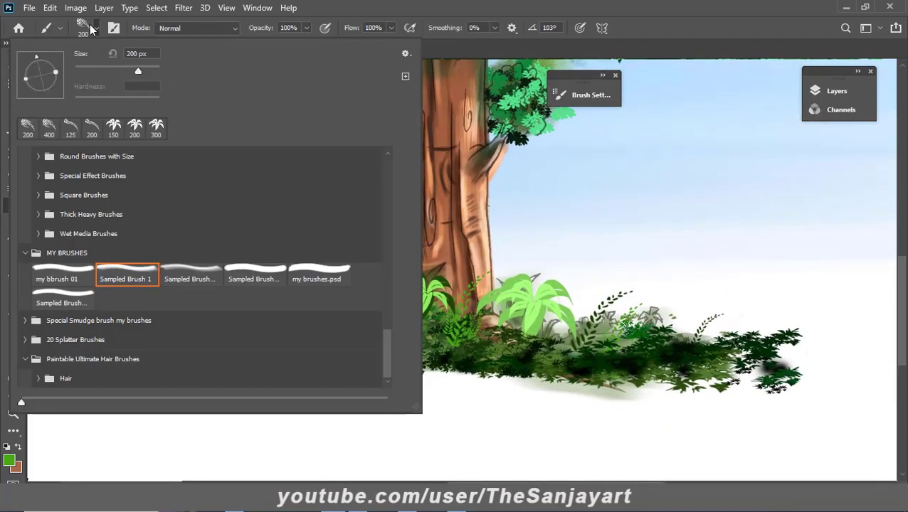
key(comma)
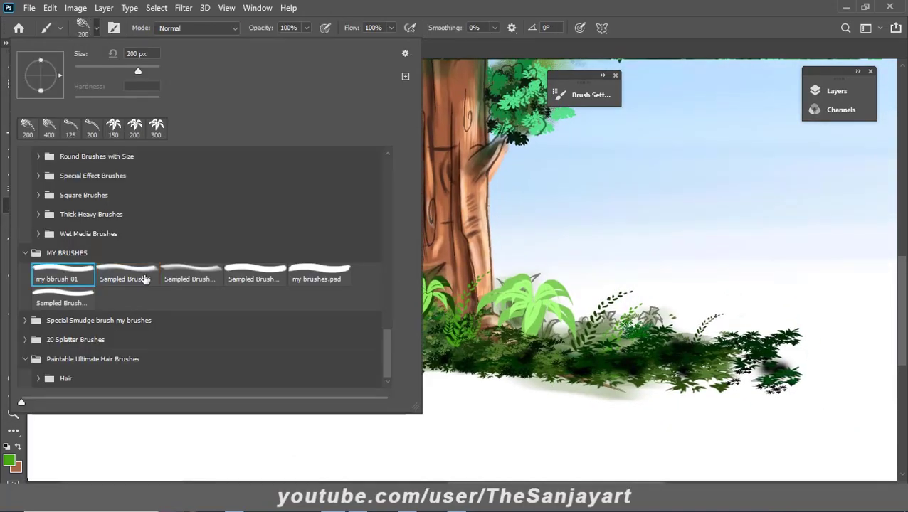
key(period)
key(period)
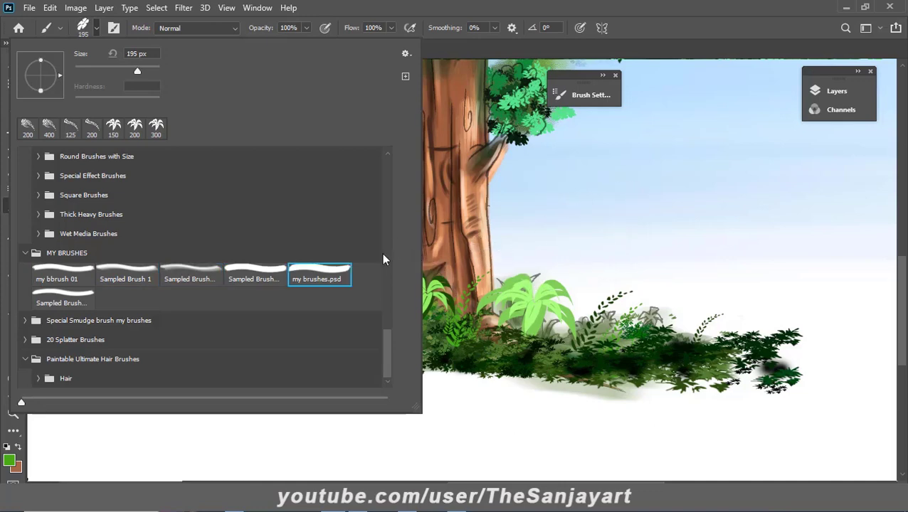
key(Return)
click(9, 461)
- Set a deeper magenta foreground colour and zoom in closely on the magenta flower
drag(672, 378, 672, 277)
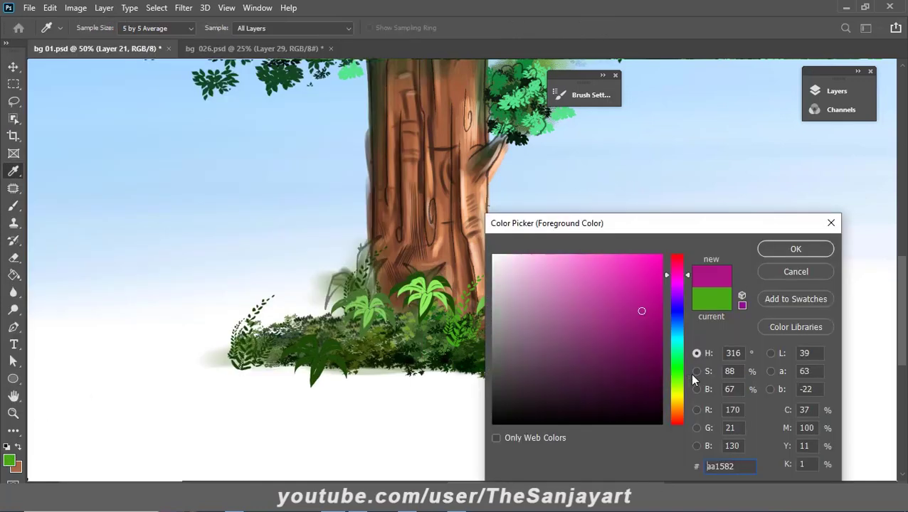
click(653, 314)
click(795, 249)
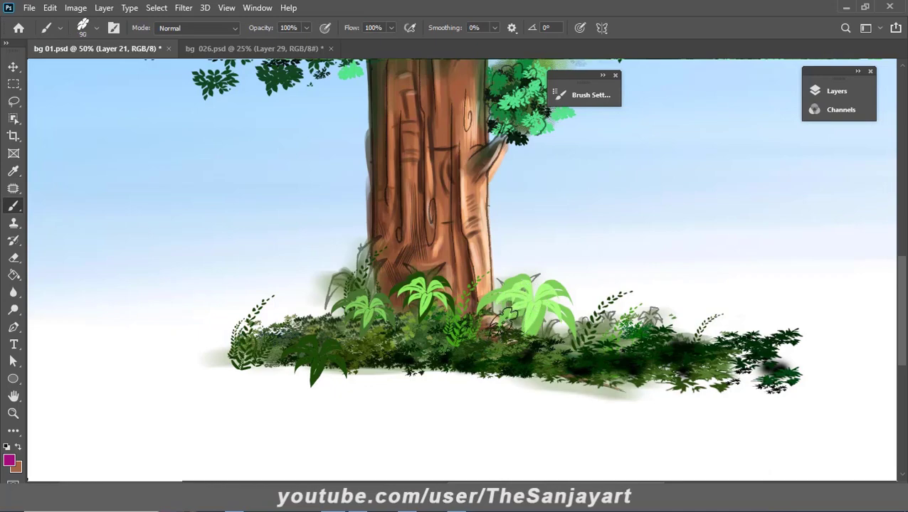
key(z)
drag(303, 331, 292, 358)
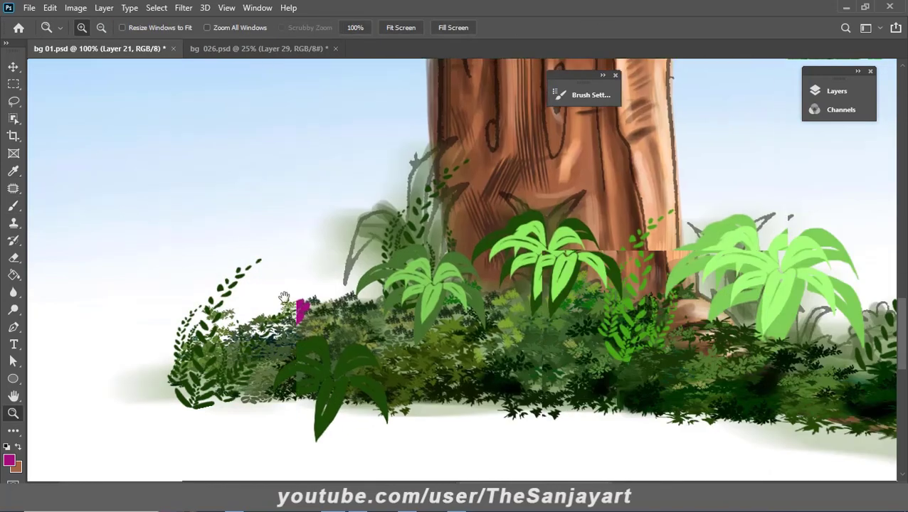
key(b)
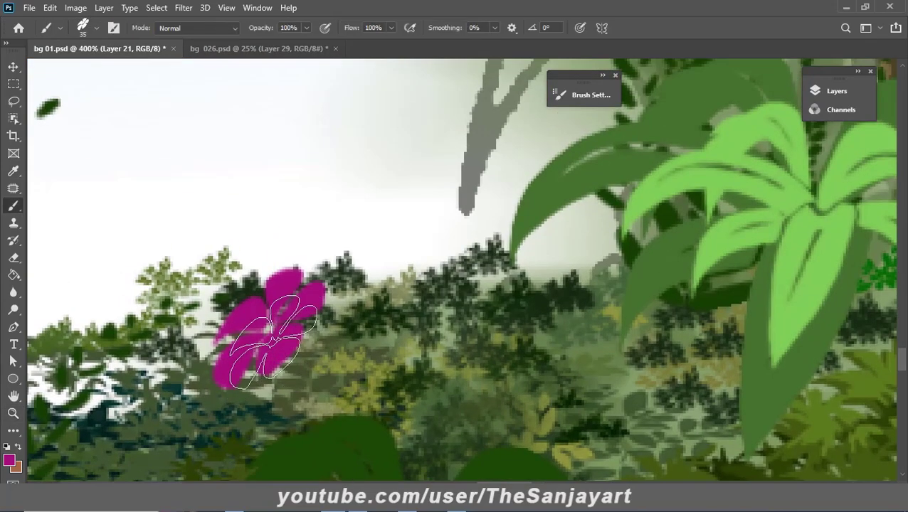
- Repaint the magenta flower in a lighter pink
click(9, 461)
click(590, 256)
click(795, 249)
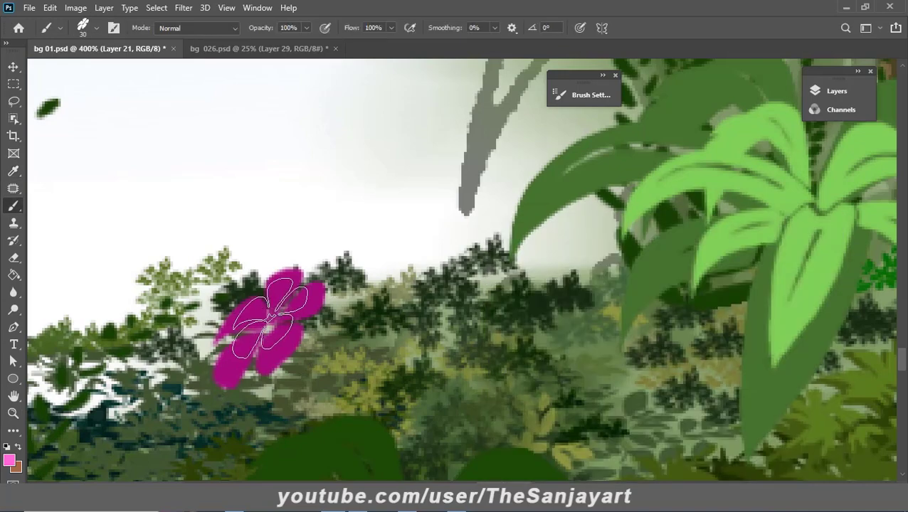
drag(285, 292, 234, 370)
drag(505, 315, 415, 385)
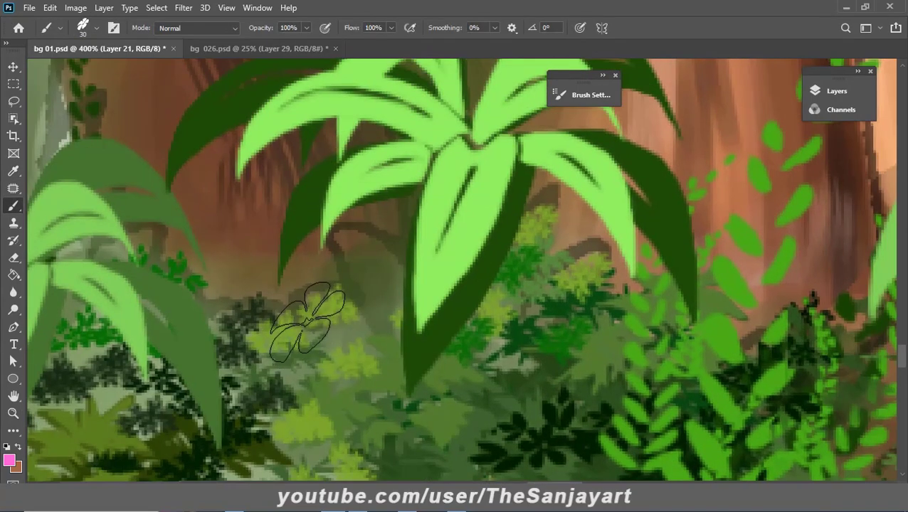
click(306, 321)
key(ctrl+z)
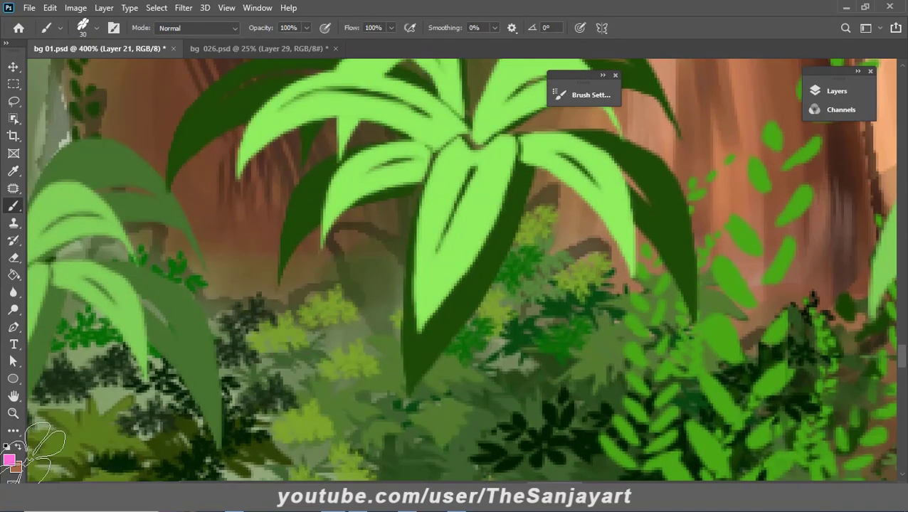
- Stamp a dark blue flower among the bushes
click(9, 461)
click(676, 320)
drag(676, 324, 677, 335)
click(636, 255)
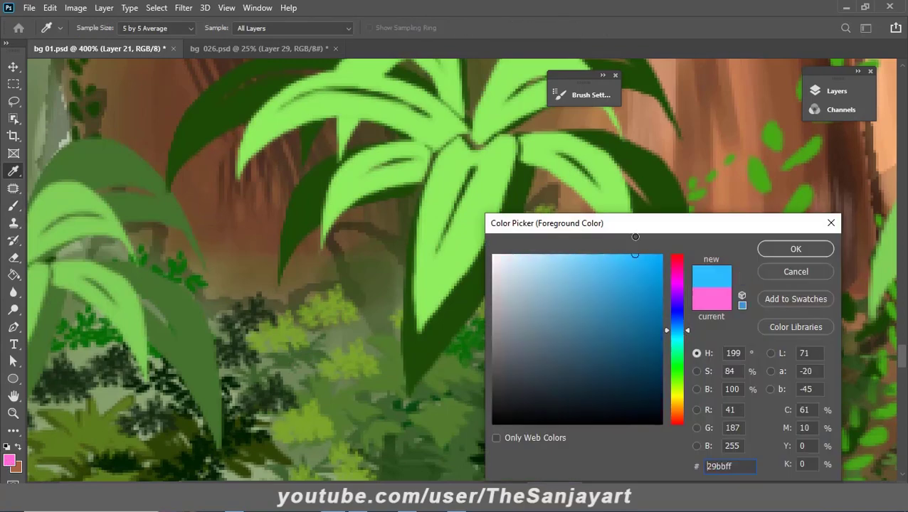
key(Return)
click(9, 461)
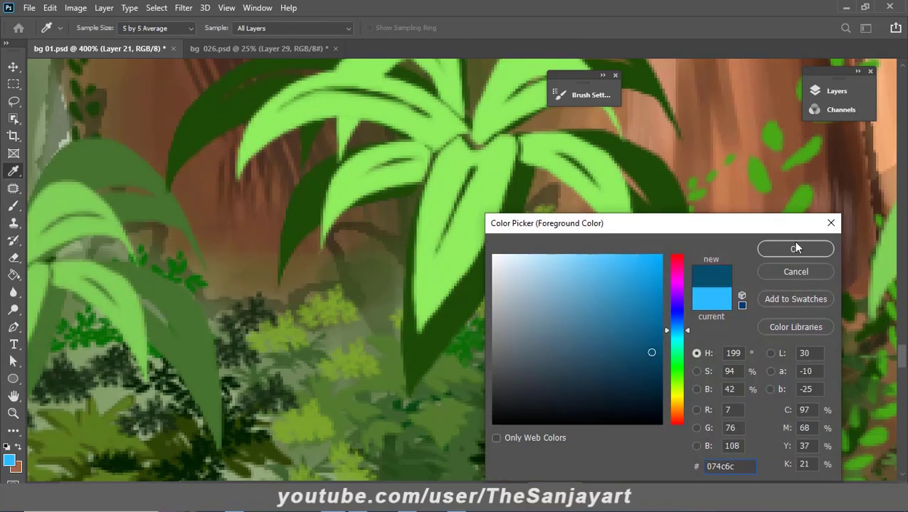
click(795, 248)
click(313, 343)
- Stamp a light blue (5bcbff) flower over the dark one, then zoom out around the tree base
click(9, 461)
click(601, 254)
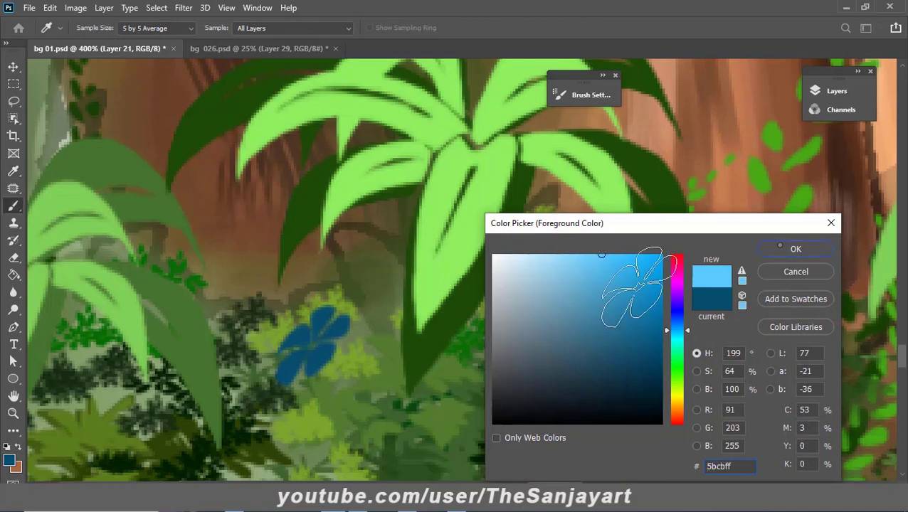
click(779, 246)
click(314, 346)
key(z)
alt+click(401, 413)
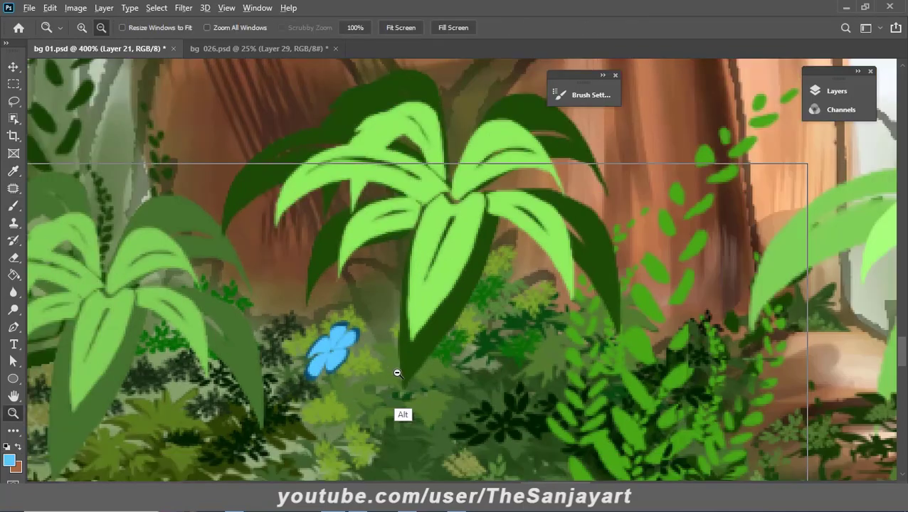
alt+click(418, 449)
alt+click(496, 375)
drag(496, 375, 311, 320)
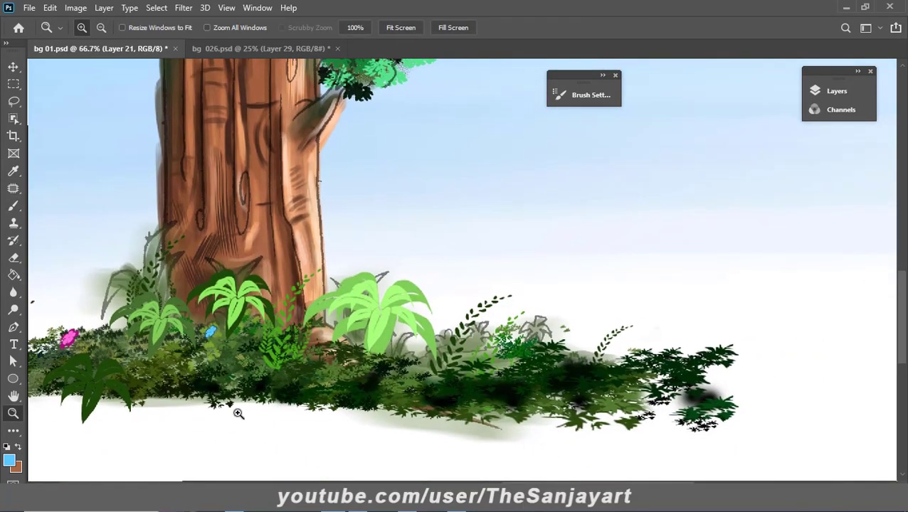
- Set the foreground colour to a dark red for the vine-tip flowers
click(10, 461)
click(678, 400)
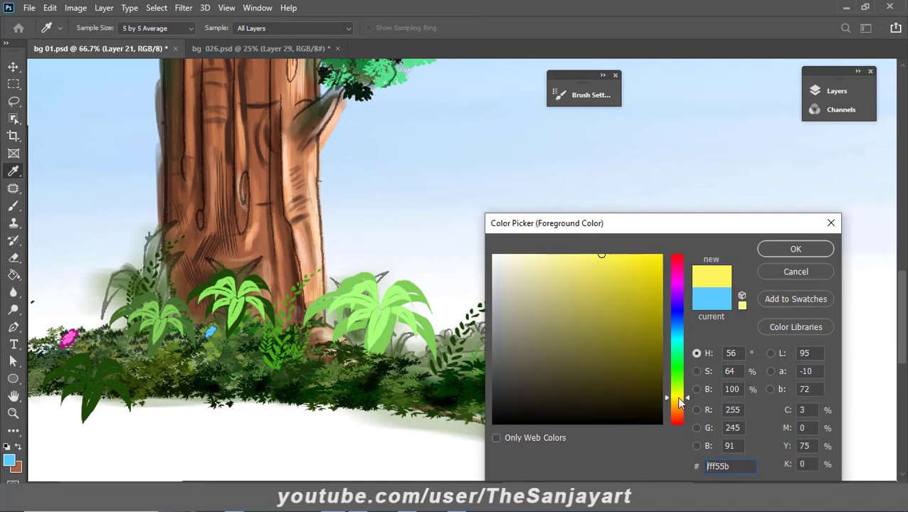
drag(684, 409, 676, 245)
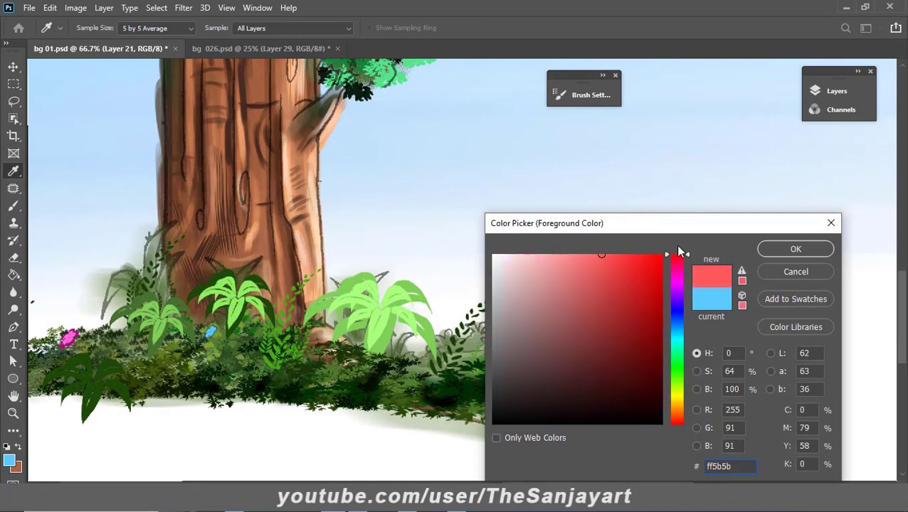
key(Return)
key(z)
click(13, 431)
click(9, 461)
click(662, 302)
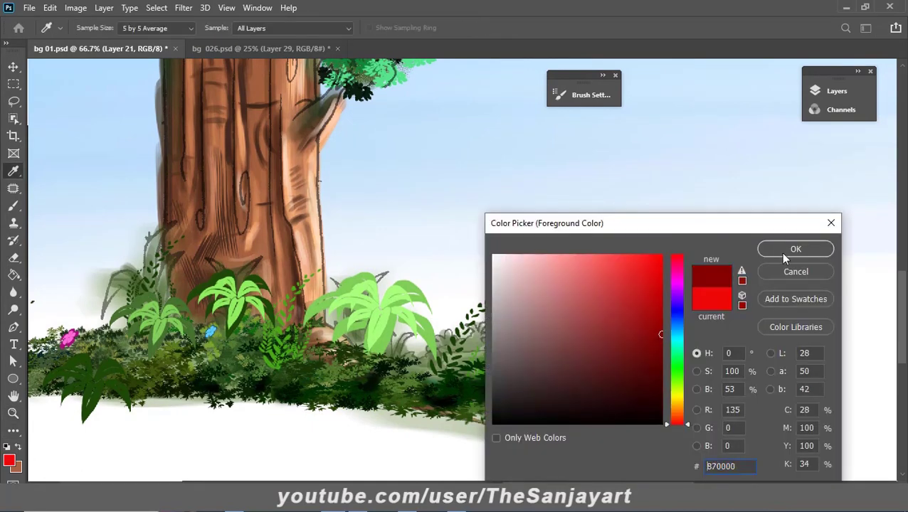
click(772, 248)
key(b)
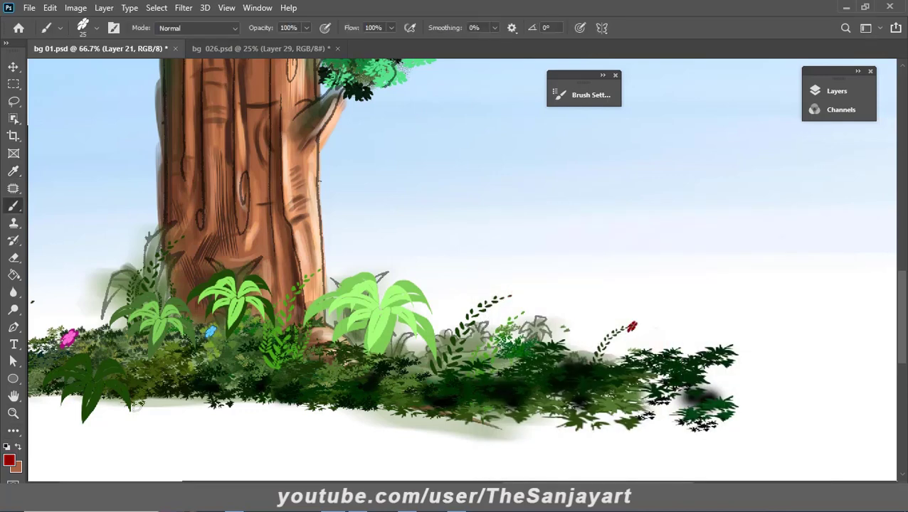
- Switch to a lighter red, pan across the undergrowth and zoom out to 25%
click(10, 462)
click(772, 247)
drag(32, 302, 318, 284)
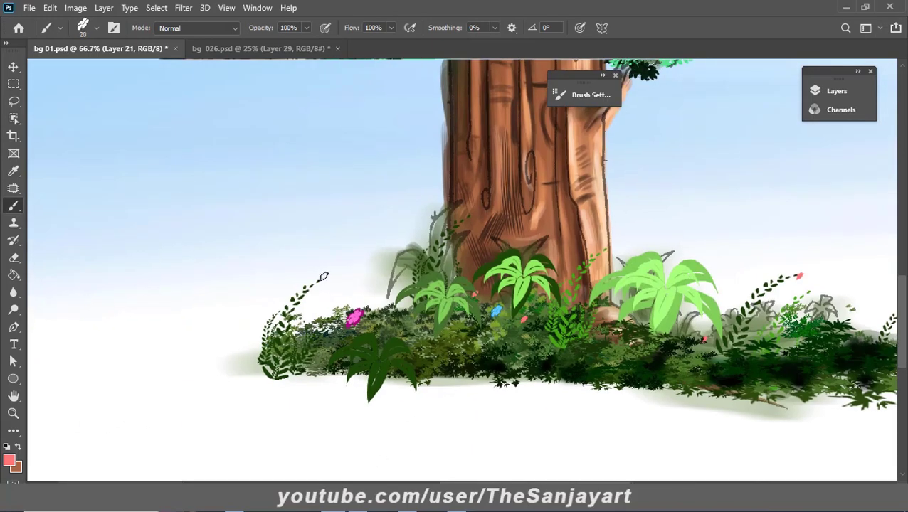
key(z)
drag(427, 334, 411, 341)
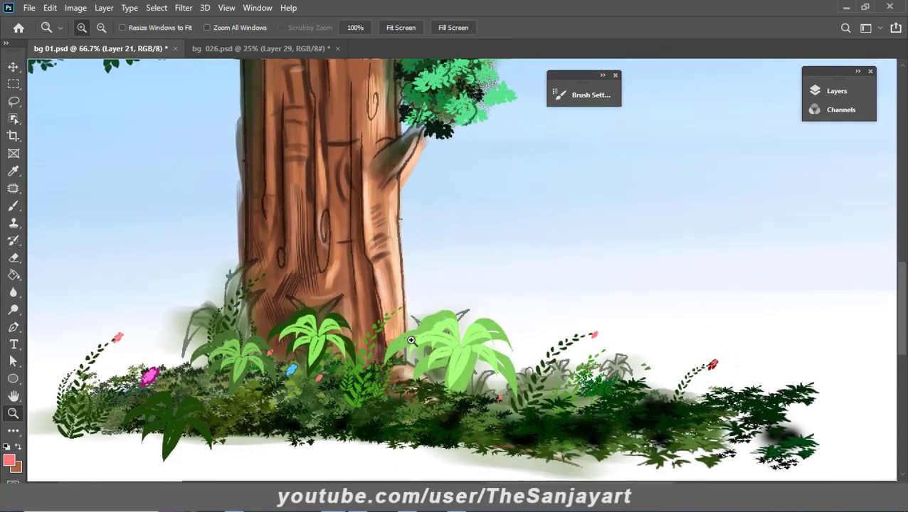
alt+click(411, 341)
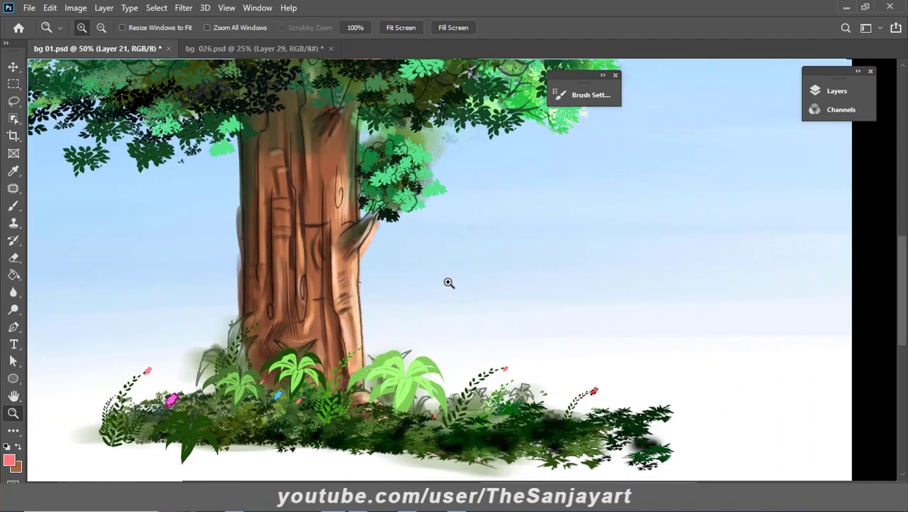
alt+click(448, 283)
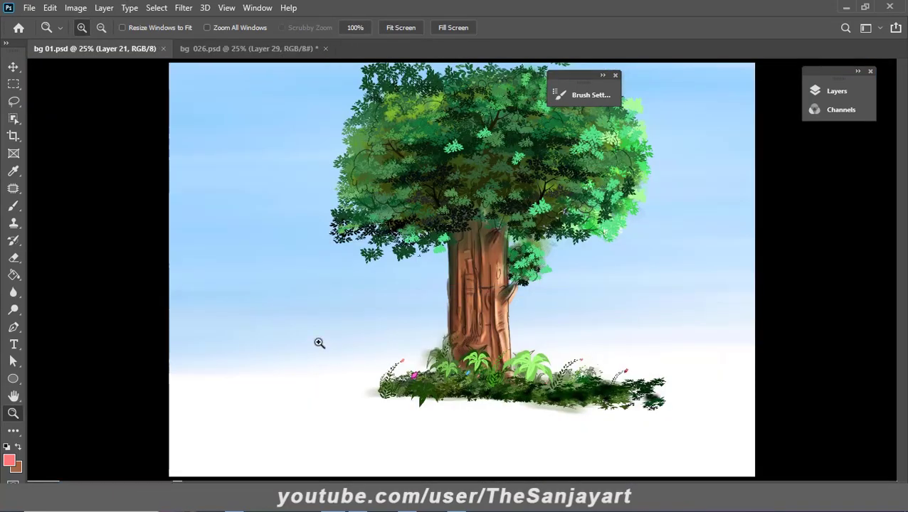
right_click(339, 269)
click(408, 279)
- Paint a thin dark brown branch left of the trunk, shaded with a darker brown
click(488, 200)
key(v)
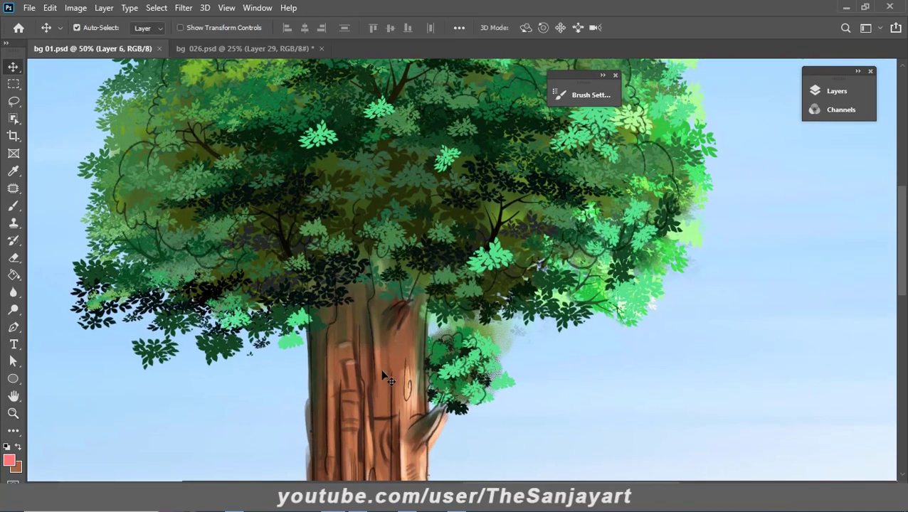
key(b)
click(9, 461)
click(639, 369)
click(754, 247)
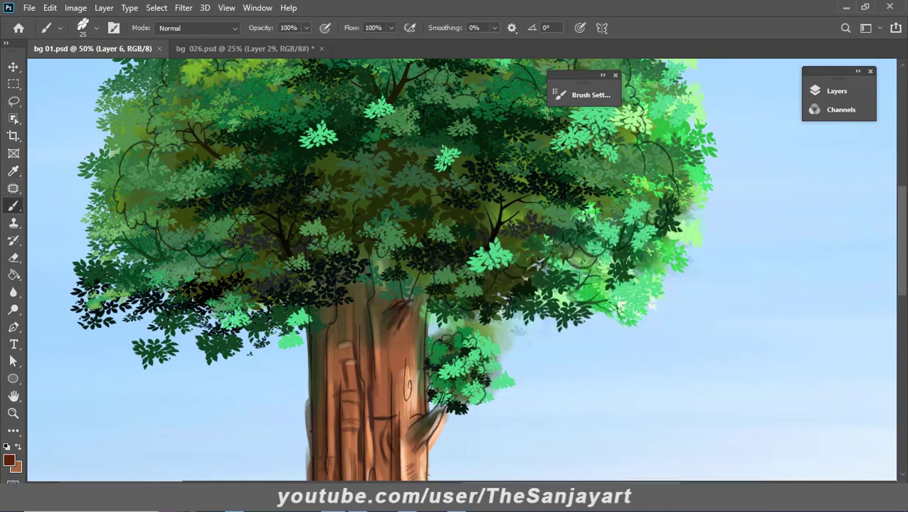
key(ctrl+z)
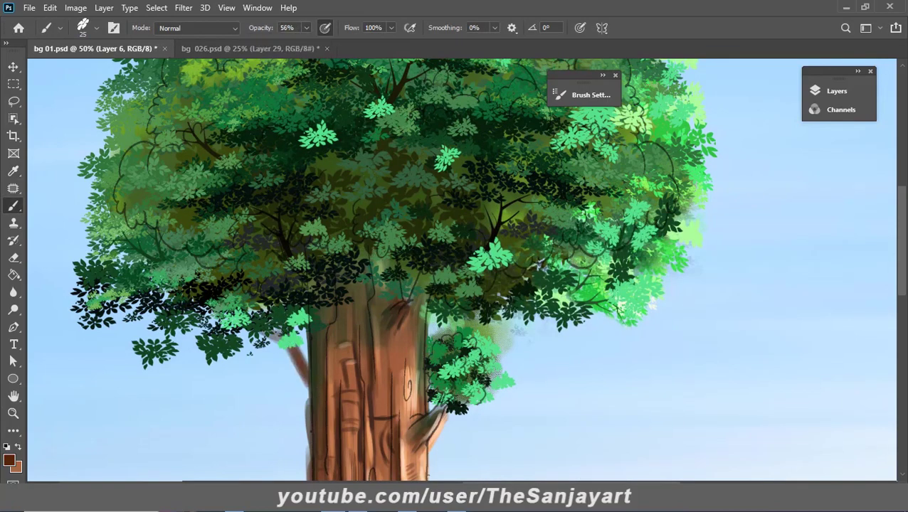
click(10, 461)
click(653, 394)
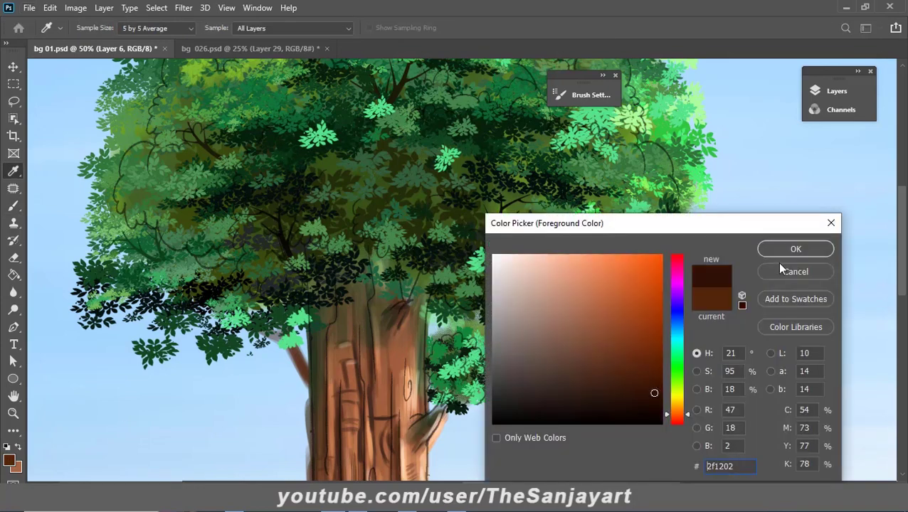
click(790, 248)
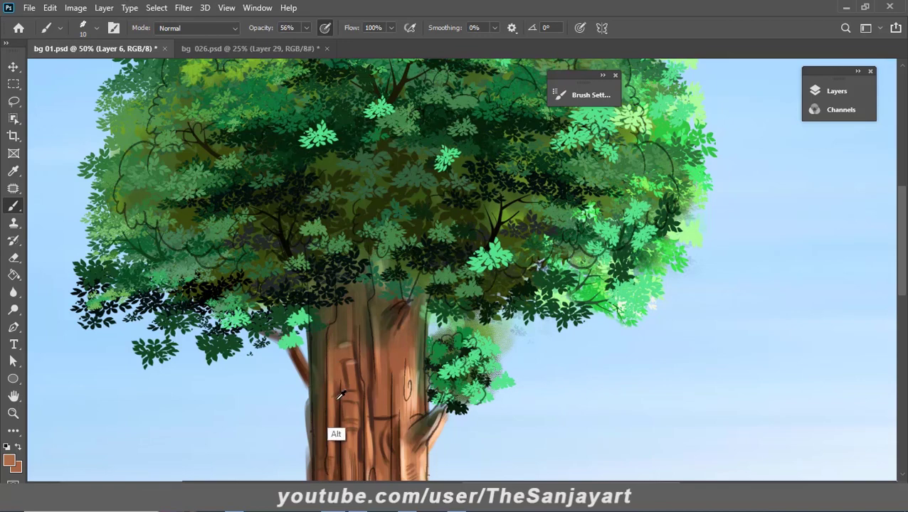
key(z)
alt+click(363, 335)
- Fit the image on screen and choose a large soft round brush tip
alt+click(409, 427)
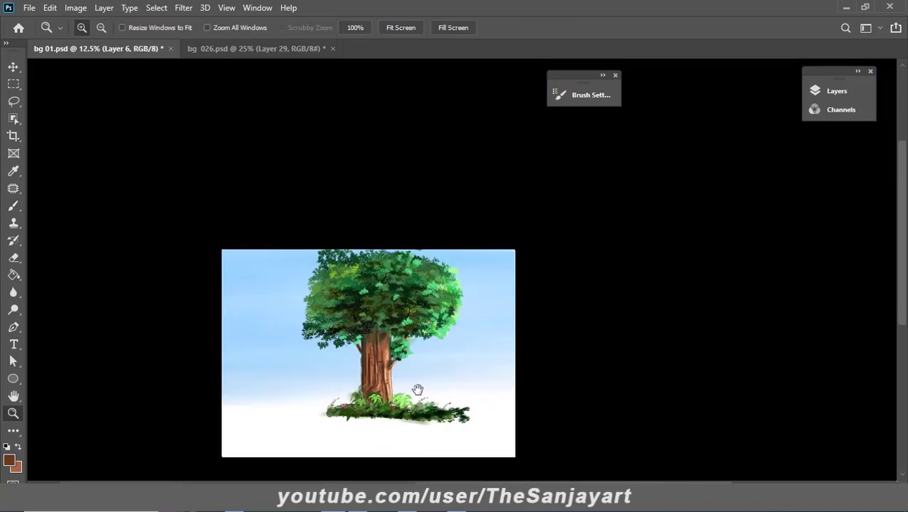
key(ctrl+0)
click(403, 409)
key(b)
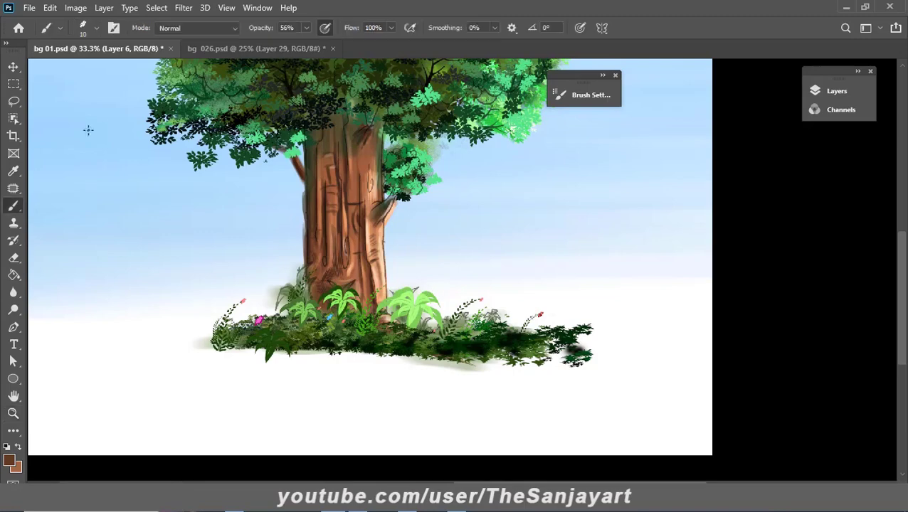
click(50, 28)
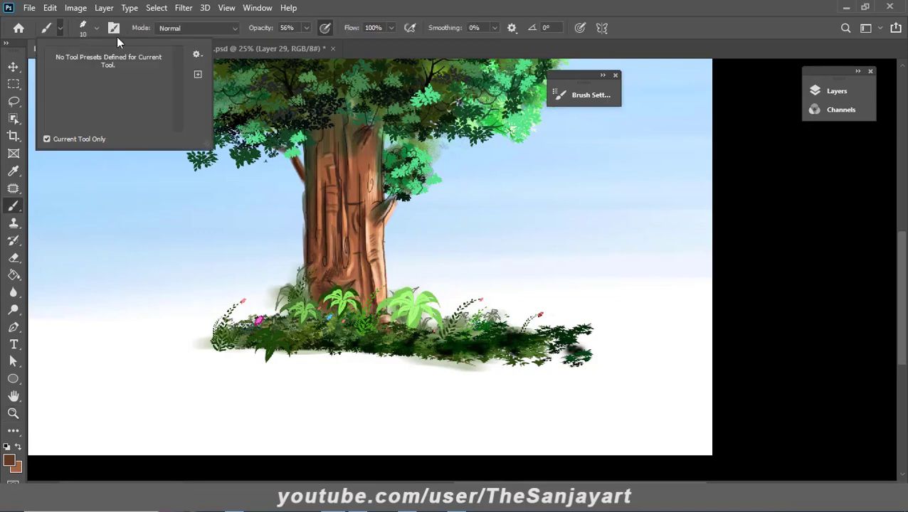
click(96, 27)
scroll(388, 207, up, 10)
scroll(388, 206, up, 2)
double_click(122, 172)
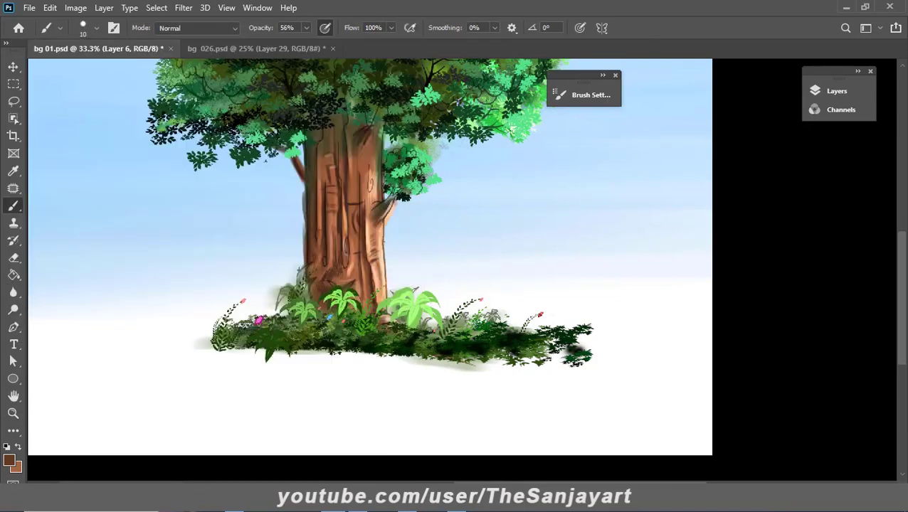
- Sample a colour from the bushes, try grey strokes beneath them, then undo
click(9, 461)
click(260, 341)
click(795, 249)
mouse_move(491, 370)
mouse_down()
mouse_move(203, 375)
mouse_move(538, 375)
mouse_move(334, 424)
mouse_up()
key(ctrl+z)
key(ctrl+z)
key(ctrl+z)
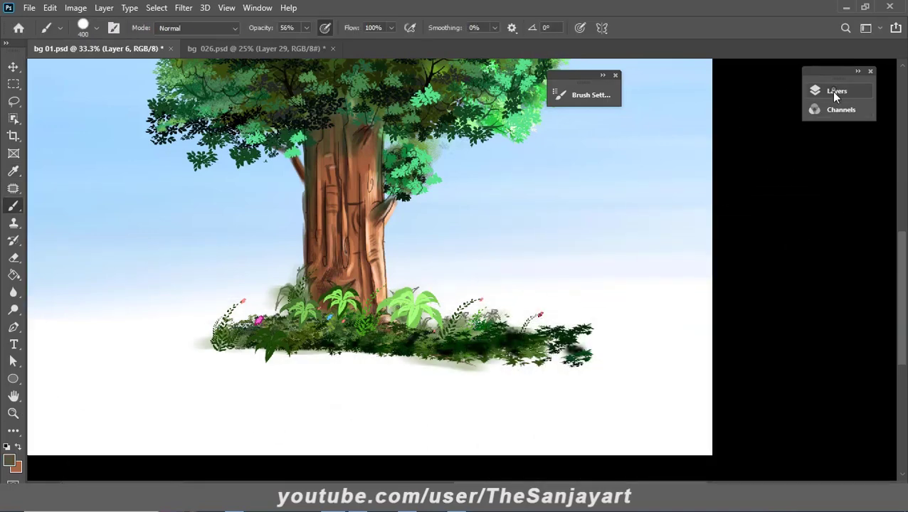
- Add an empty Layer 22 between Layer 7 and Layer 14 in the Layers panel
click(836, 92)
drag(797, 212, 802, 257)
key(alt+bracketright)
key(alt+bracketright)
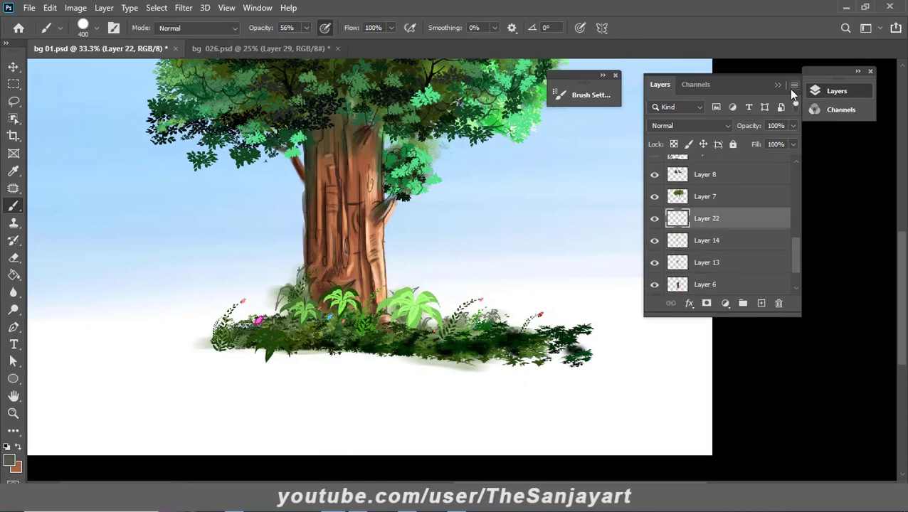
- Paint wide grey and green shadow strokes across the ground beneath the bushes
mouse_move(562, 356)
mouse_down()
mouse_move(250, 365)
mouse_move(574, 357)
mouse_move(156, 381)
mouse_move(647, 402)
mouse_move(712, 354)
mouse_move(299, 378)
mouse_move(712, 365)
mouse_move(442, 412)
mouse_up()
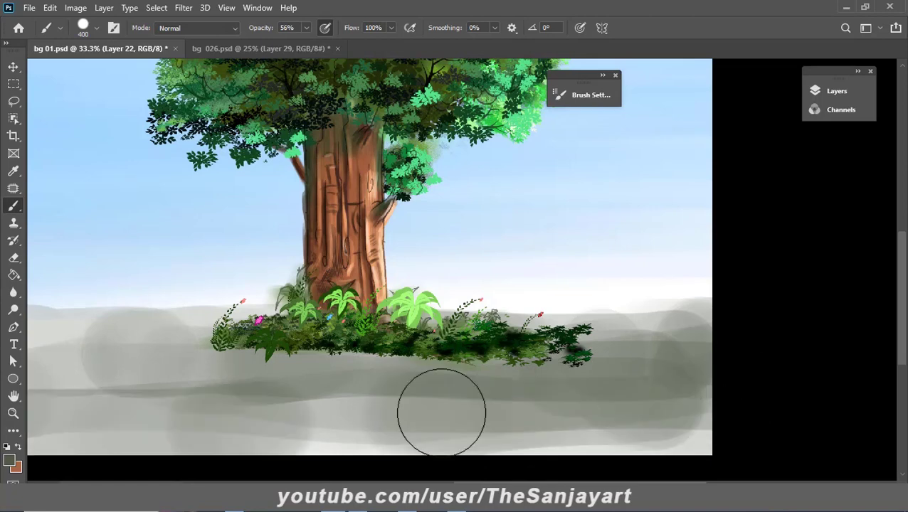
drag(162, 385, 811, 384)
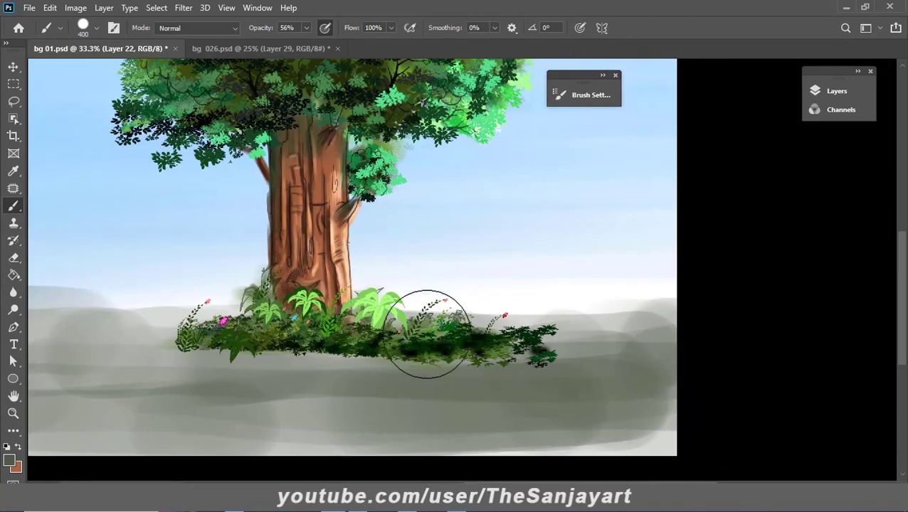
alt+click(435, 369)
mouse_move(399, 380)
mouse_down()
mouse_move(308, 379)
mouse_move(557, 380)
mouse_up()
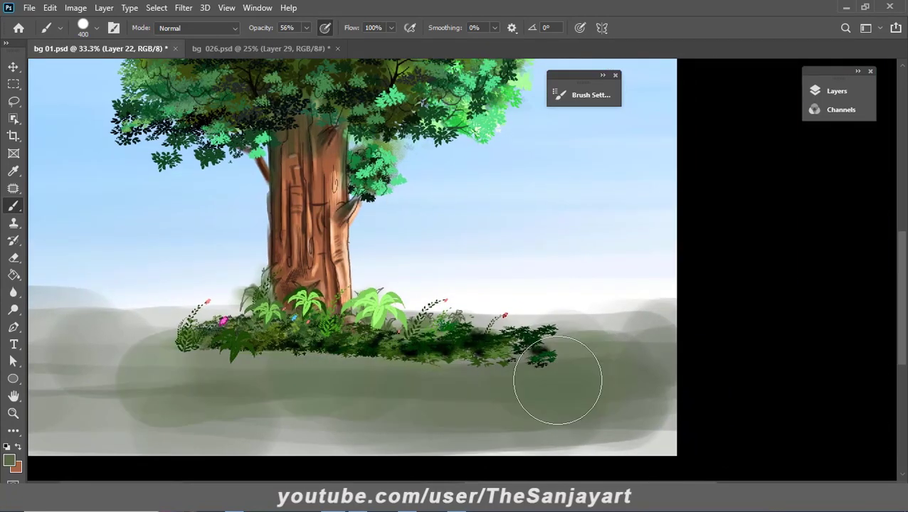
- Sample a darker green and brush dark-green bands under the bushes and down the left
alt+click(388, 361)
mouse_move(388, 361)
mouse_down()
mouse_move(64, 340)
mouse_move(694, 347)
mouse_move(129, 356)
mouse_move(616, 371)
mouse_move(800, 363)
mouse_up()
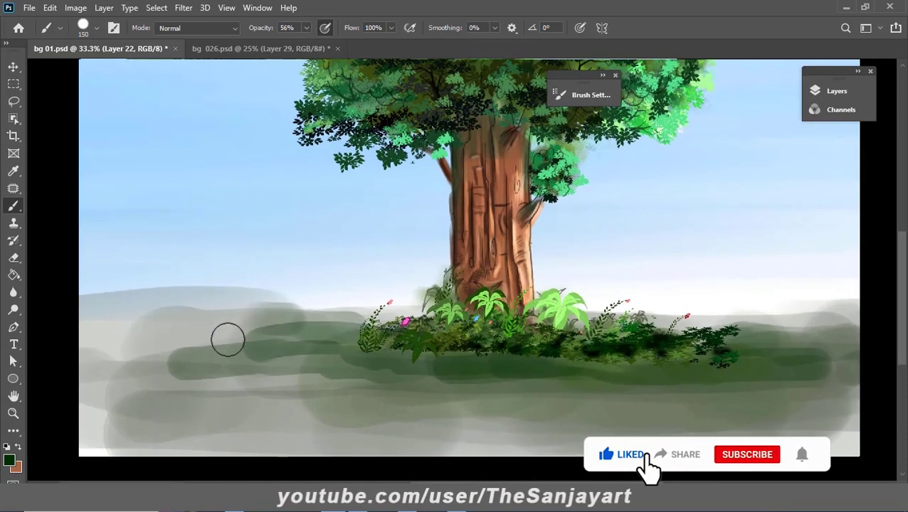
mouse_move(228, 340)
mouse_down()
mouse_move(109, 428)
mouse_move(753, 428)
mouse_up()
- Apply a horizontal Motion Blur at 0°, about 218 px, to the ground strokes
click(184, 8)
mouse_move(191, 158)
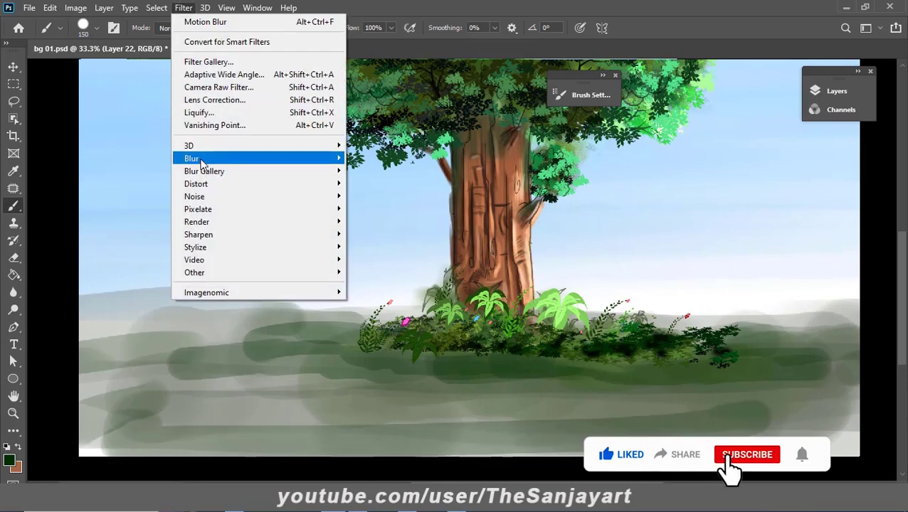
click(375, 235)
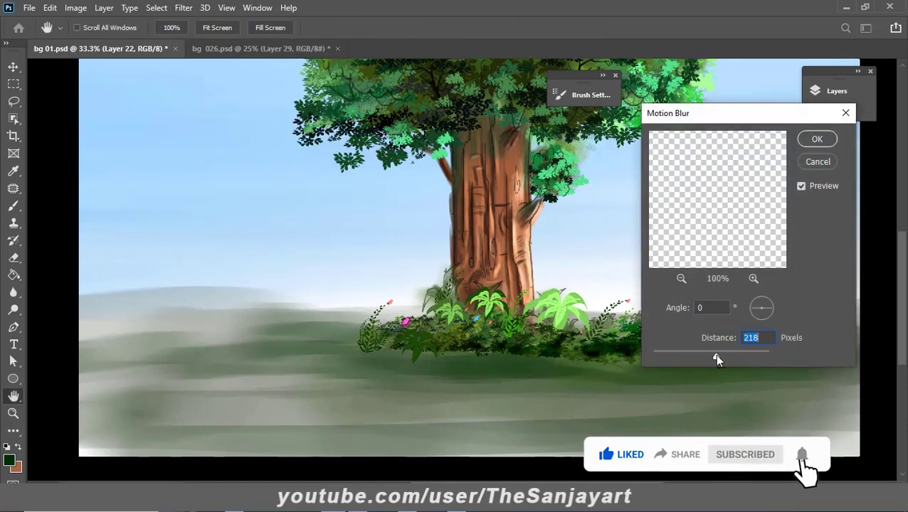
drag(706, 358, 722, 359)
click(817, 139)
- Zoom out to show the whole tree and save the document
key(z)
alt+click(498, 348)
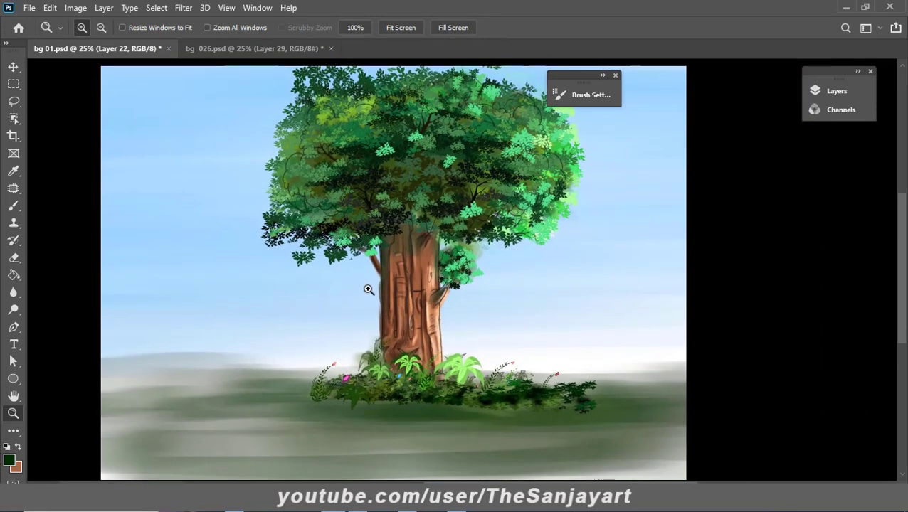
key(ctrl+s)
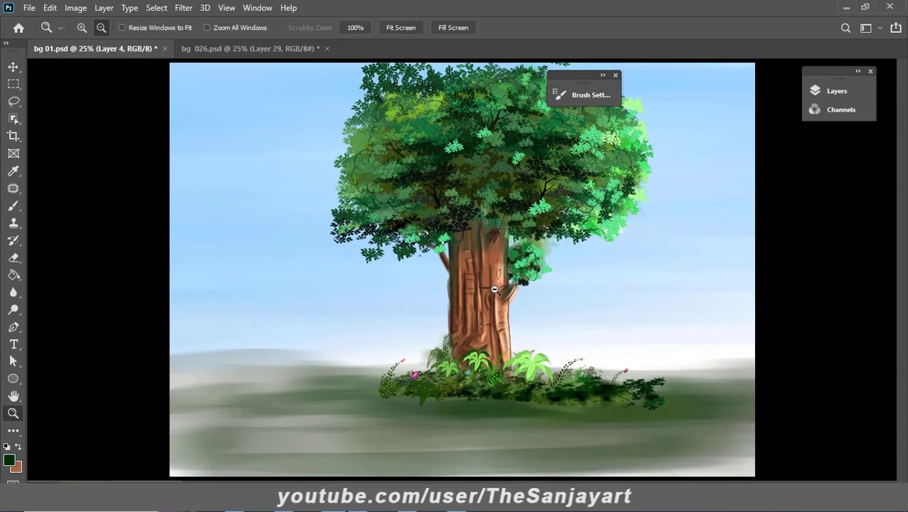
- Alt-drag copies of the bush band to the left and right of the tree
alt+click(506, 378)
mouse_move(489, 348)
mouse_down()
mouse_move(384, 365)
mouse_move(316, 347)
mouse_move(584, 344)
mouse_up()
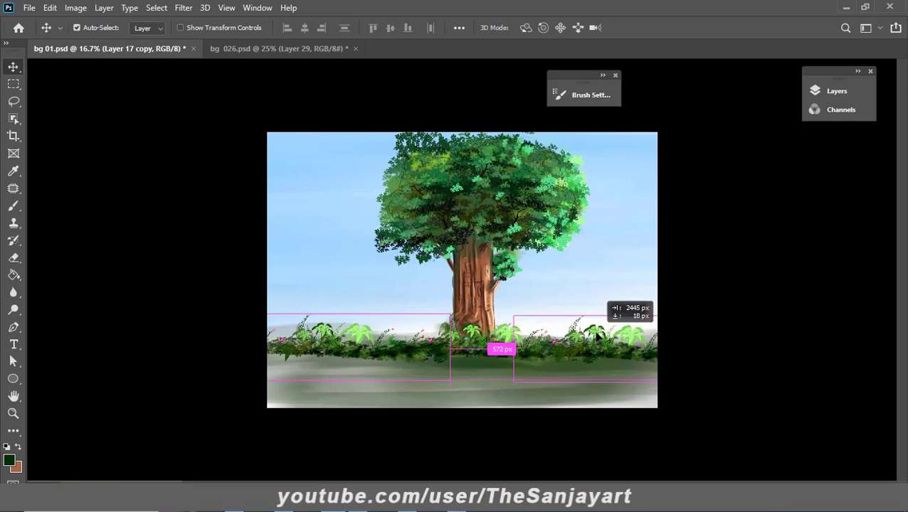
drag(583, 344, 590, 344)
alt+click(470, 354)
drag(470, 354, 471, 354)
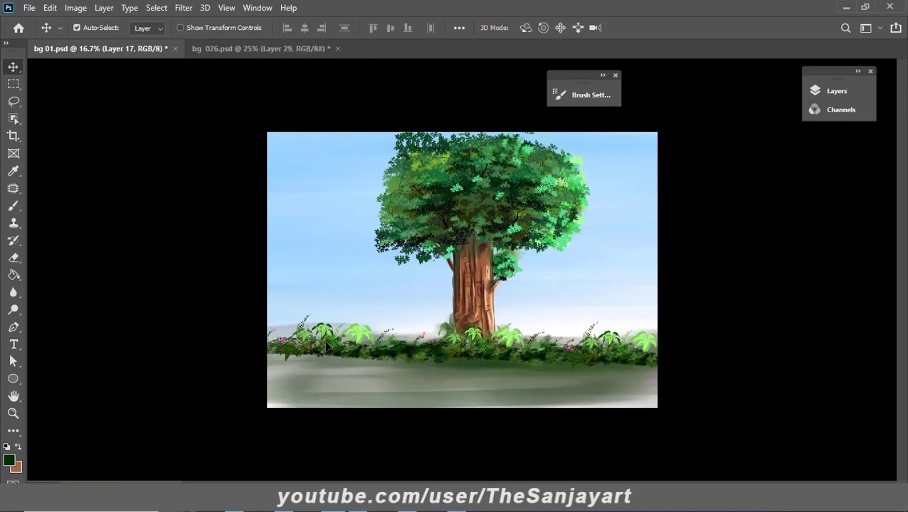
drag(326, 347, 314, 345)
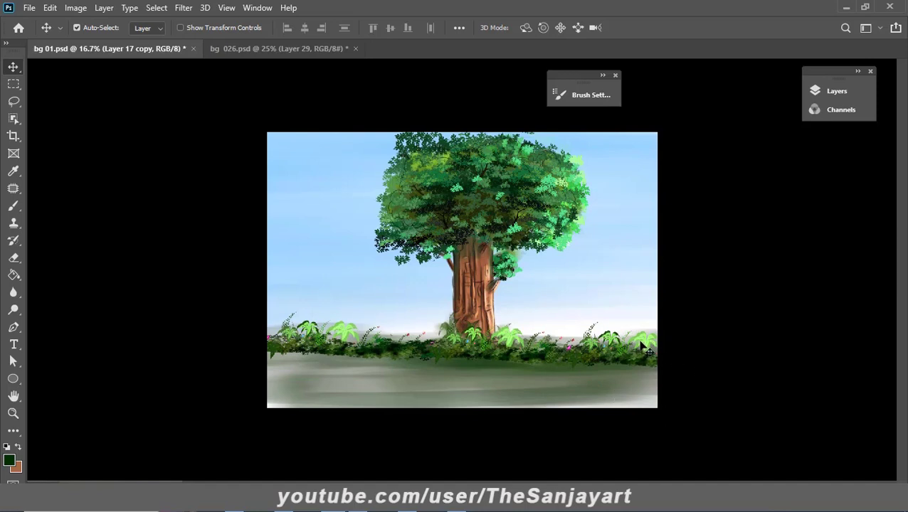
drag(640, 346, 645, 344)
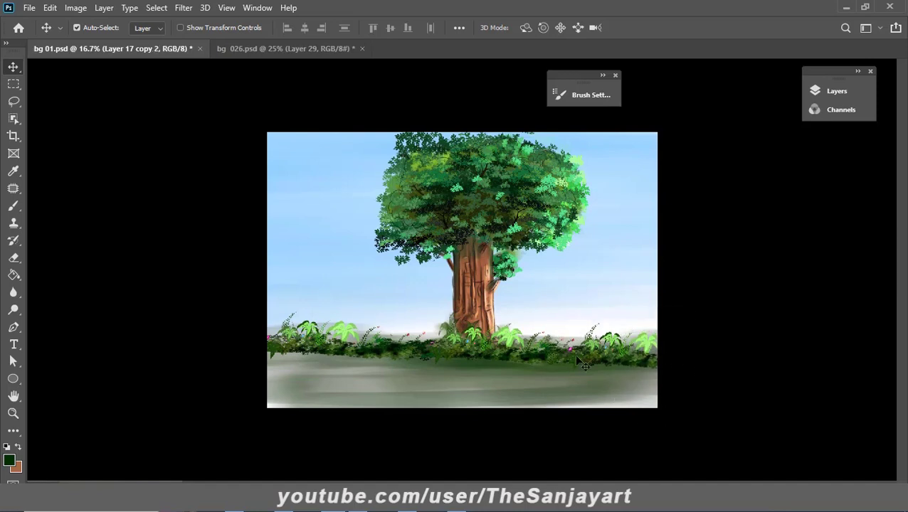
drag(577, 358, 634, 420)
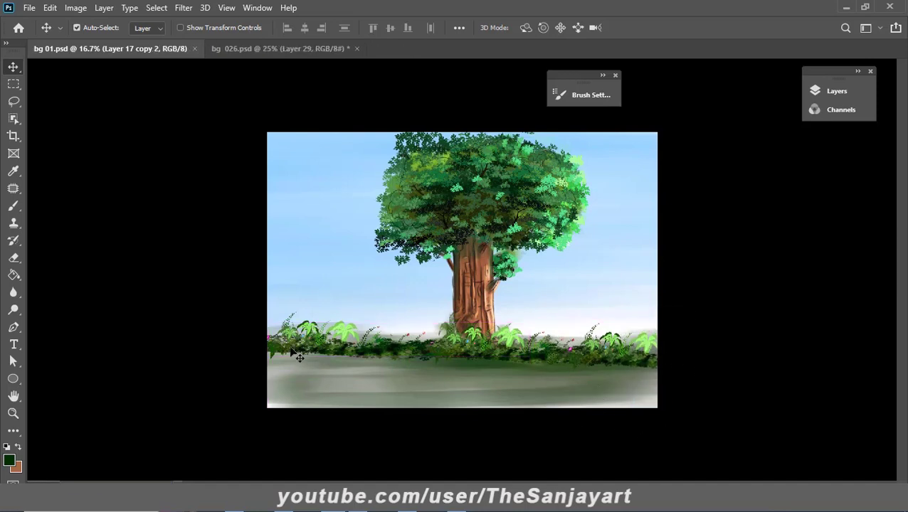
- Warp the left bush copy, stretching its side and curving its top edge
click(334, 355)
key(ctrl+t)
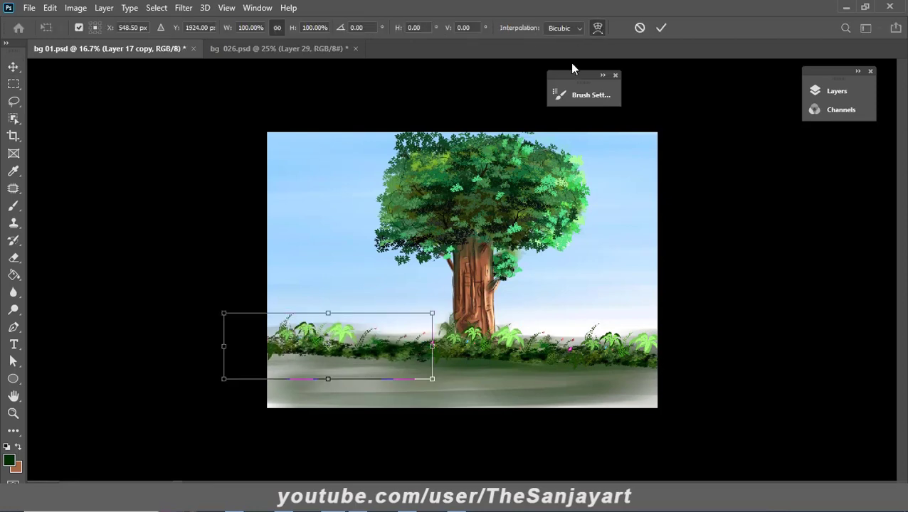
click(598, 27)
drag(224, 378, 223, 373)
drag(293, 313, 264, 317)
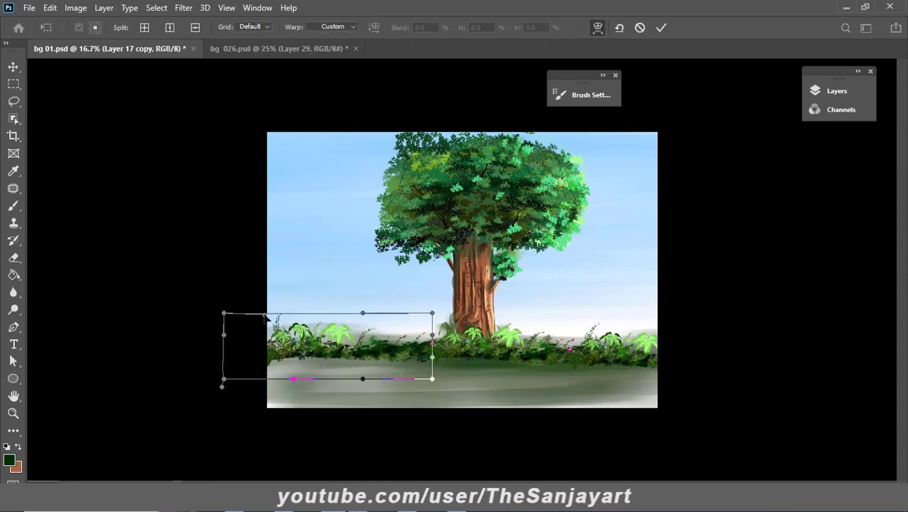
drag(360, 316, 394, 283)
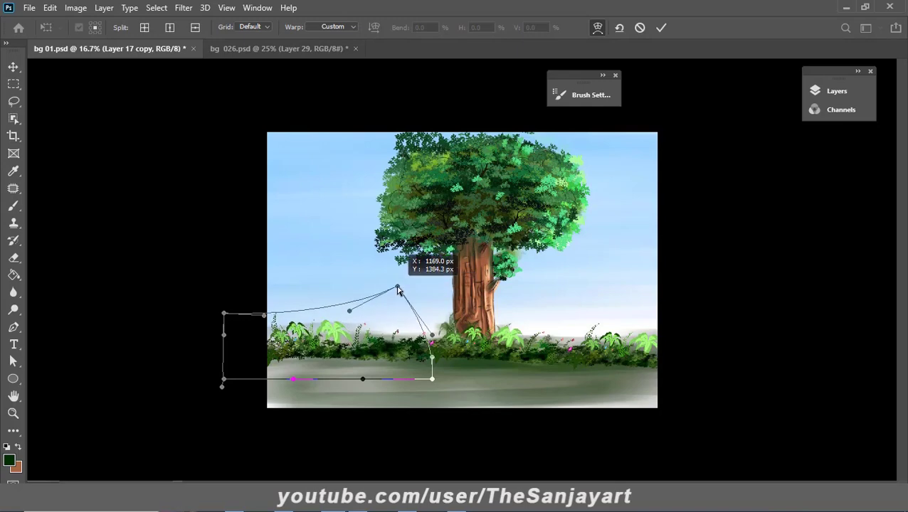
click(661, 27)
- Select the ground-shadow layer and zoom in on the lower part of the scene
key(z)
click(428, 359)
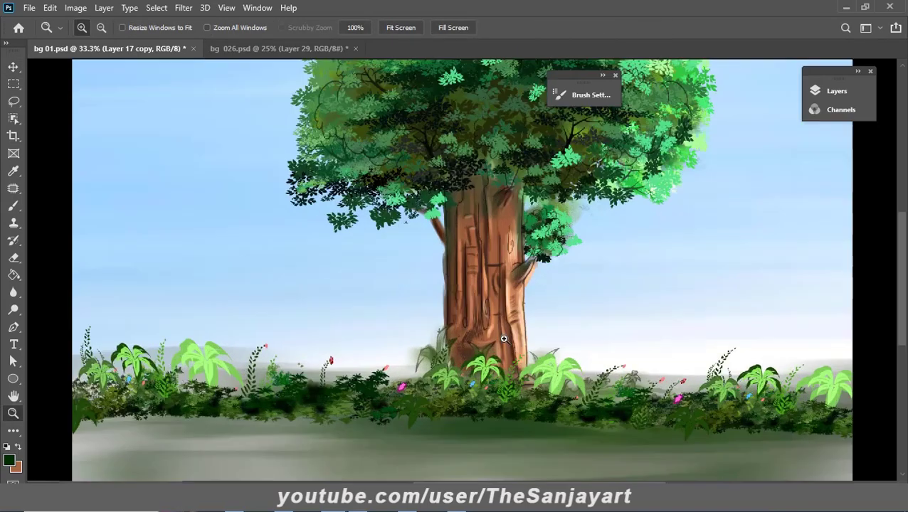
right_click(183, 389)
click(217, 394)
click(509, 416)
right_click(501, 395)
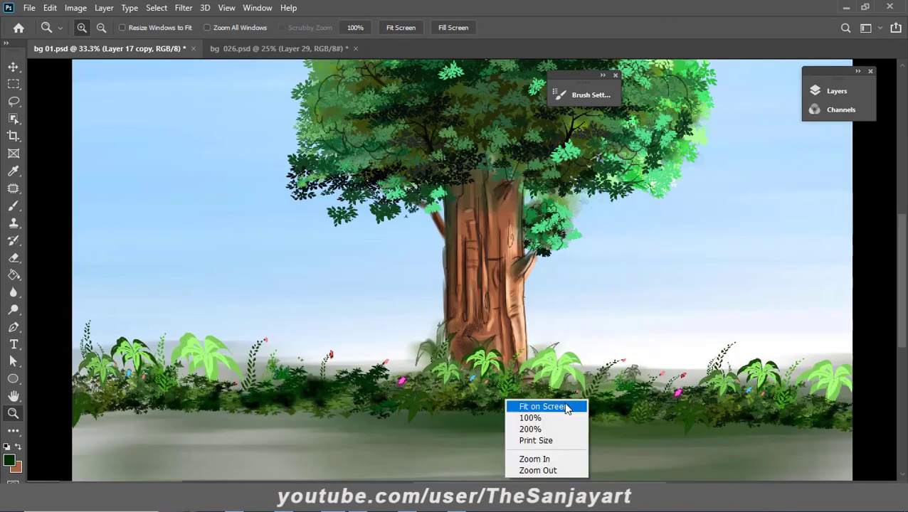
click(562, 405)
click(836, 98)
click(683, 232)
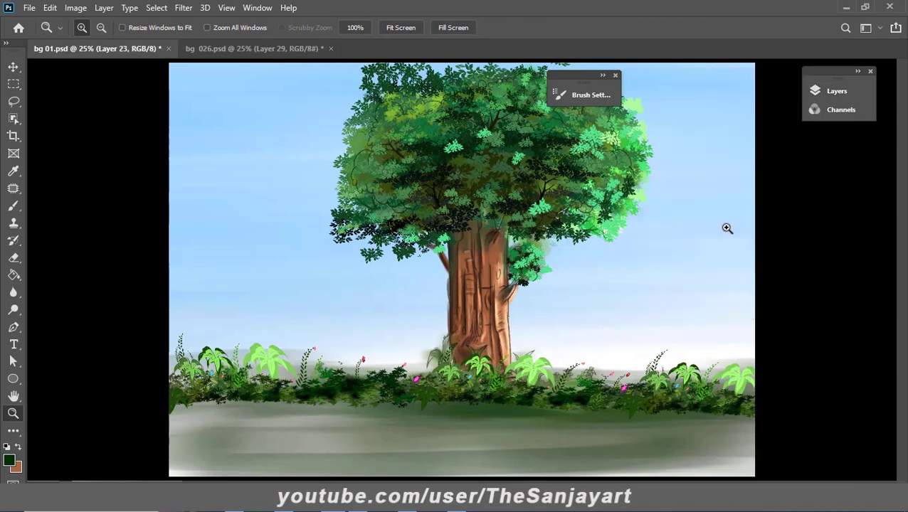
drag(726, 246, 284, 477)
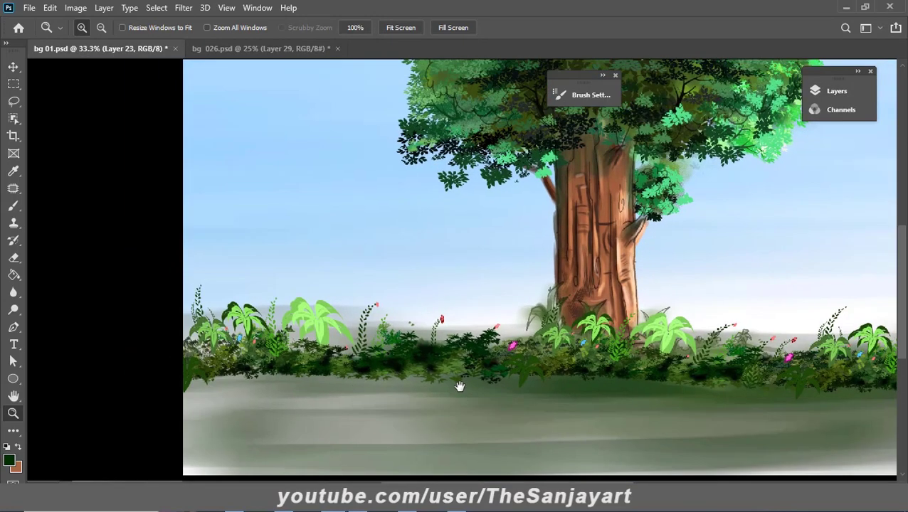
- Brush dark green along the base of the left bushes
key(b)
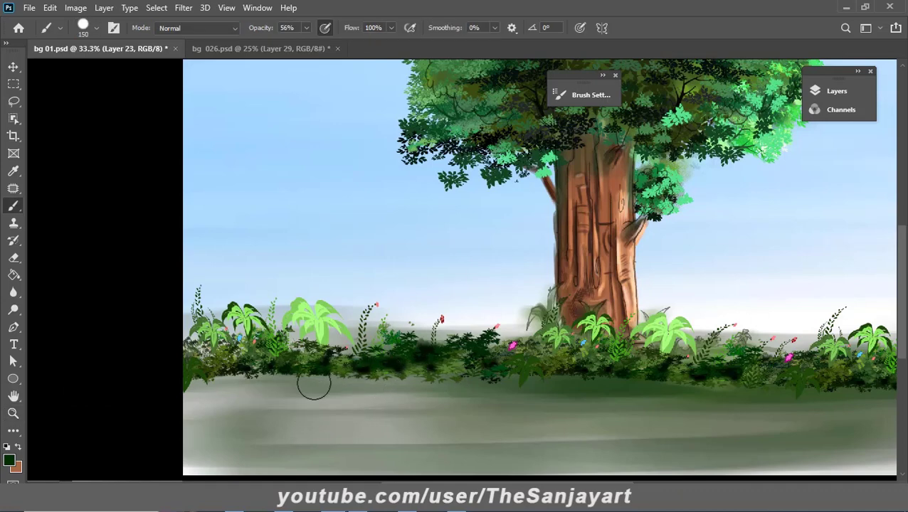
drag(206, 384, 413, 376)
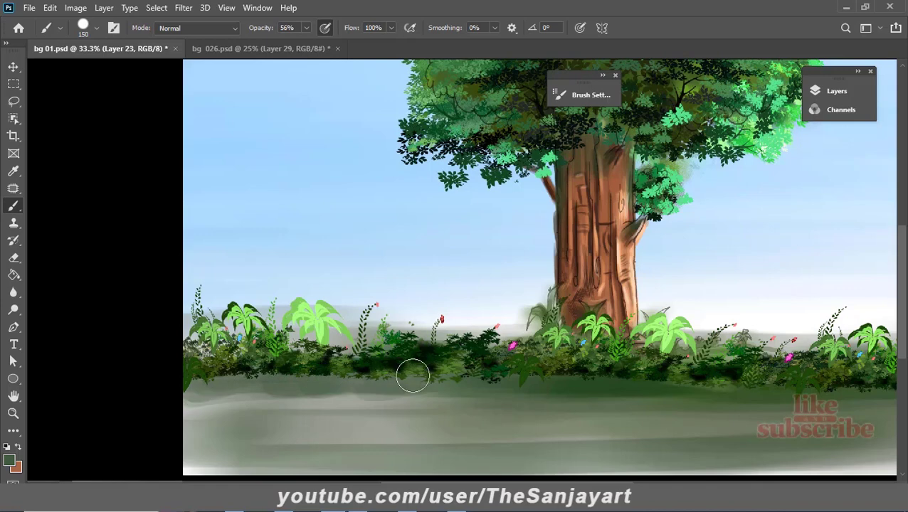
alt+click(299, 368)
drag(193, 377, 352, 375)
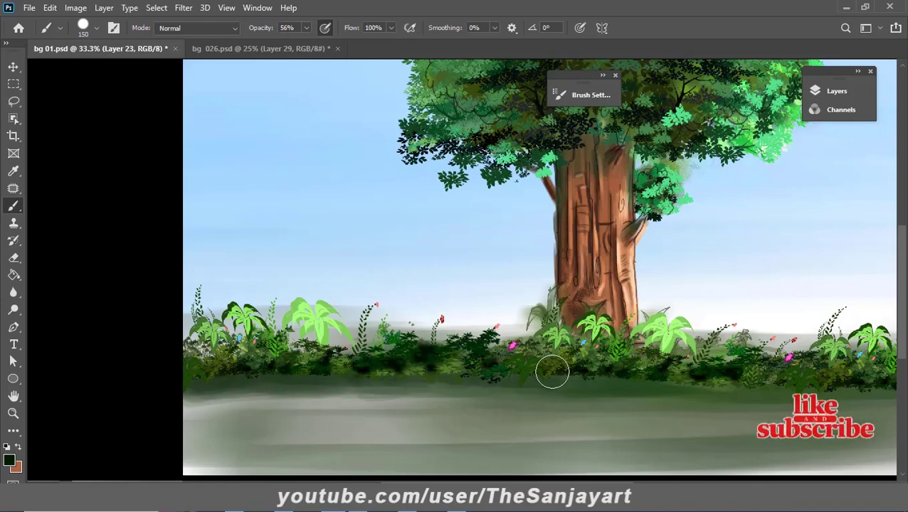
- Paint a dark-green stroke along the ground band beneath the whole bush line
scroll(580, 384, right, 5)
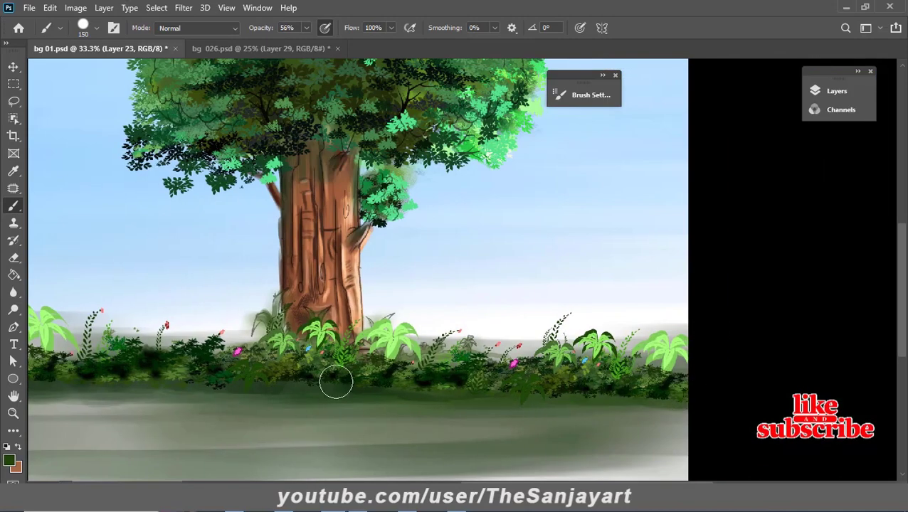
scroll(336, 384, left, 6)
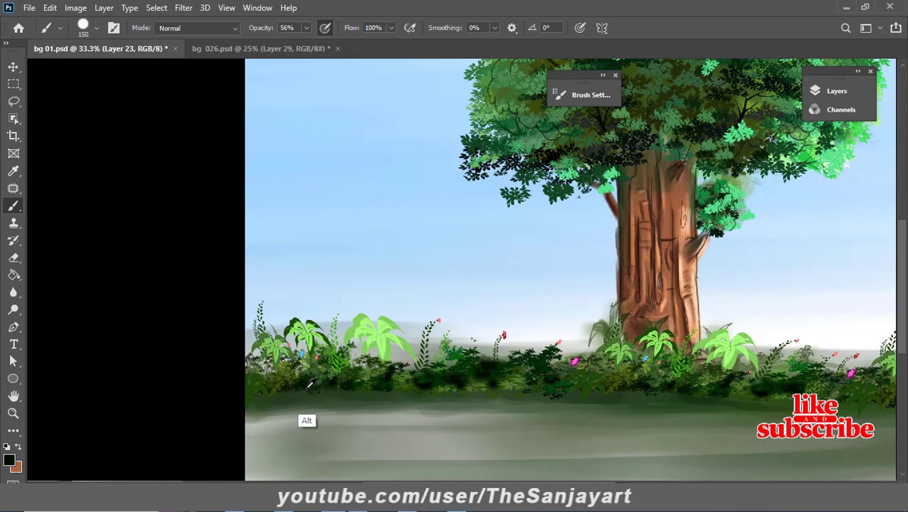
drag(222, 396, 671, 389)
scroll(671, 389, right, 6)
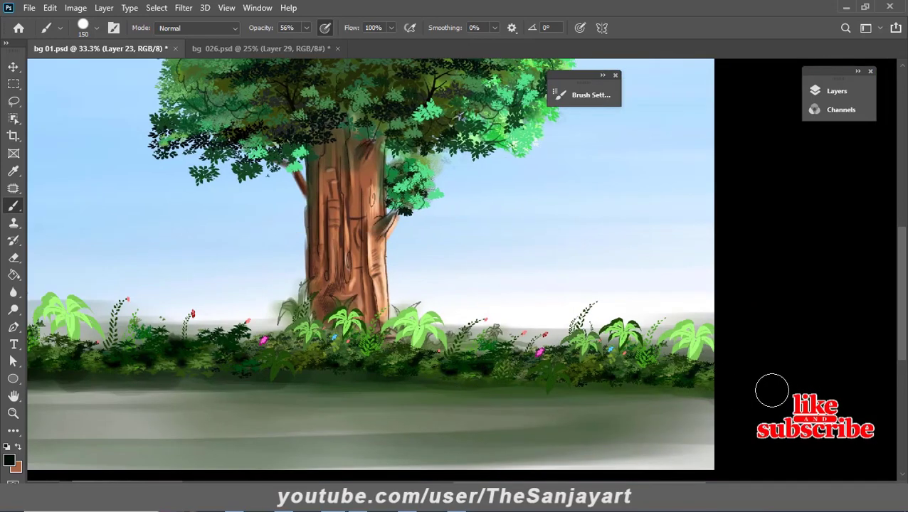
scroll(772, 391, left, 5)
scroll(539, 293, right, 2)
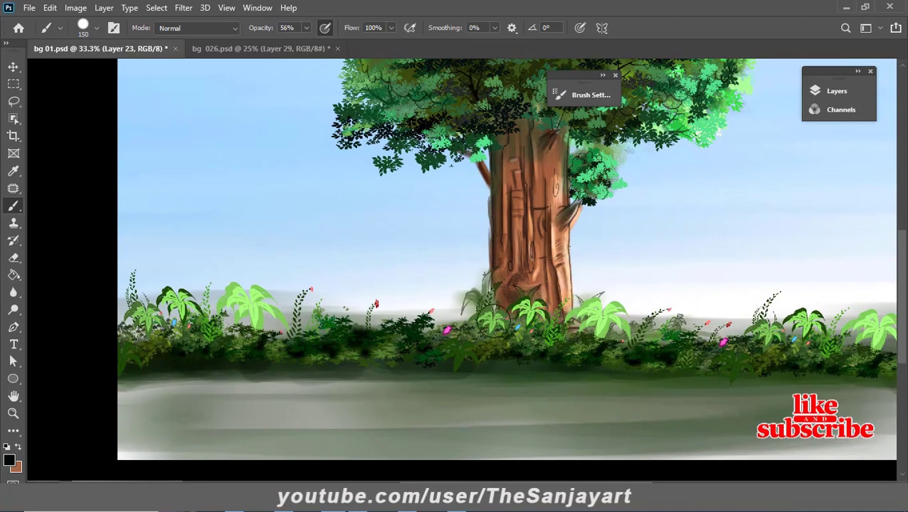
key(z)
scroll(524, 274, down, 1)
scroll(523, 274, down, 2)
- Fit the image on screen and move the Brush Settings panel aside
scroll(523, 274, up, 2)
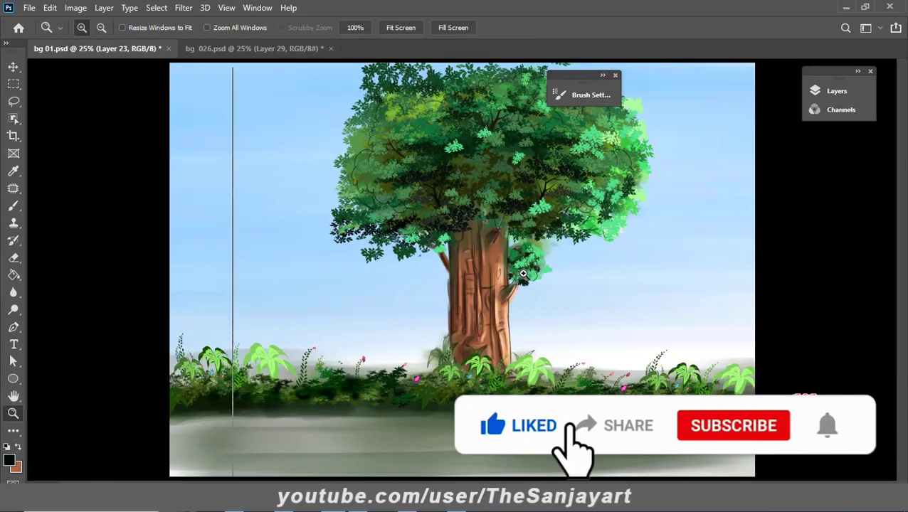
click(523, 274)
right_click(375, 266)
click(415, 274)
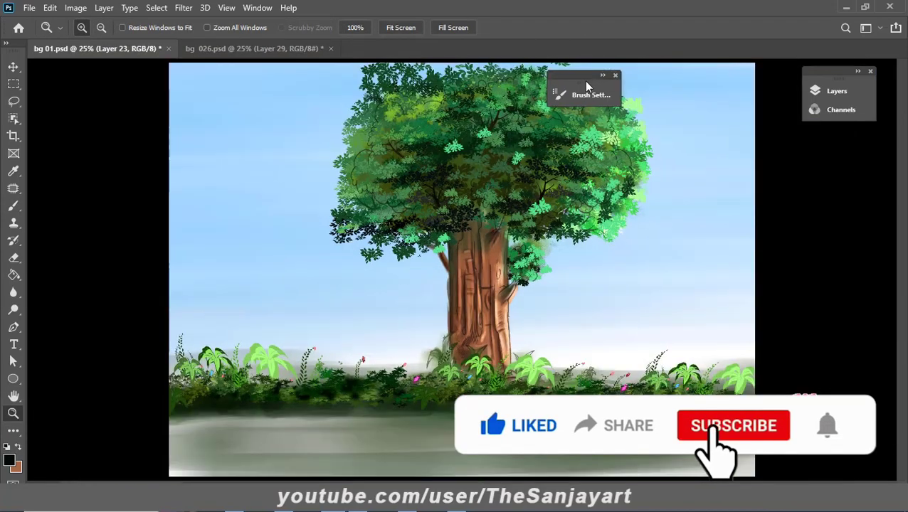
mouse_move(587, 86)
mouse_down()
mouse_move(823, 201)
mouse_move(834, 191)
mouse_up()
click(369, 314)
key(ctrl+0)
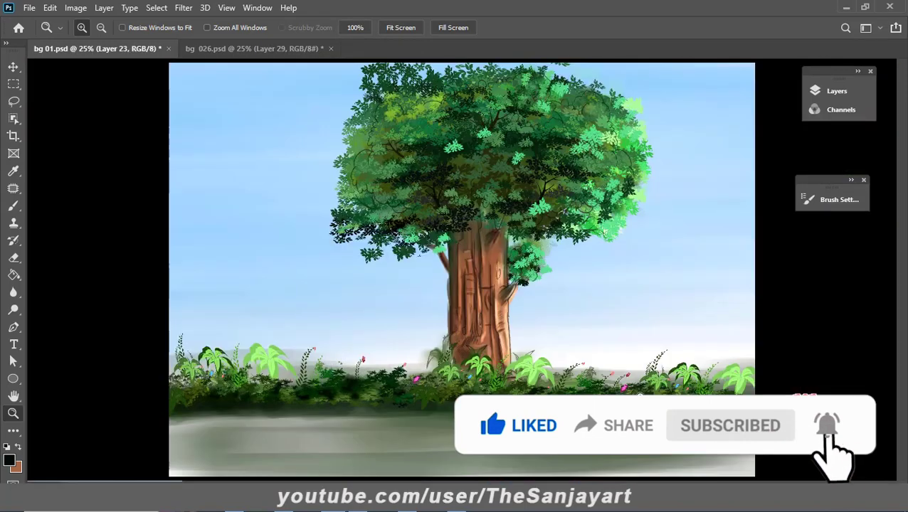
- Toggle the Layers panel and save bg 01.psd
click(845, 91)
click(847, 93)
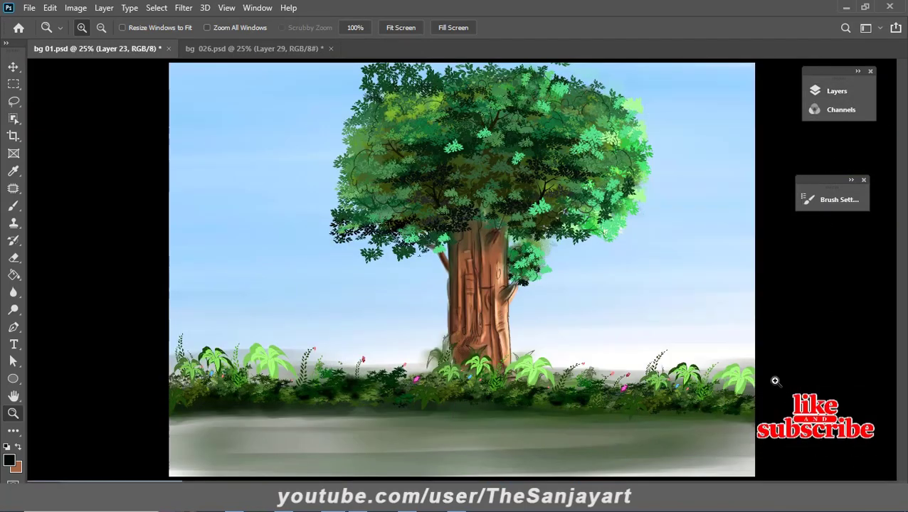
key(ctrl+s)
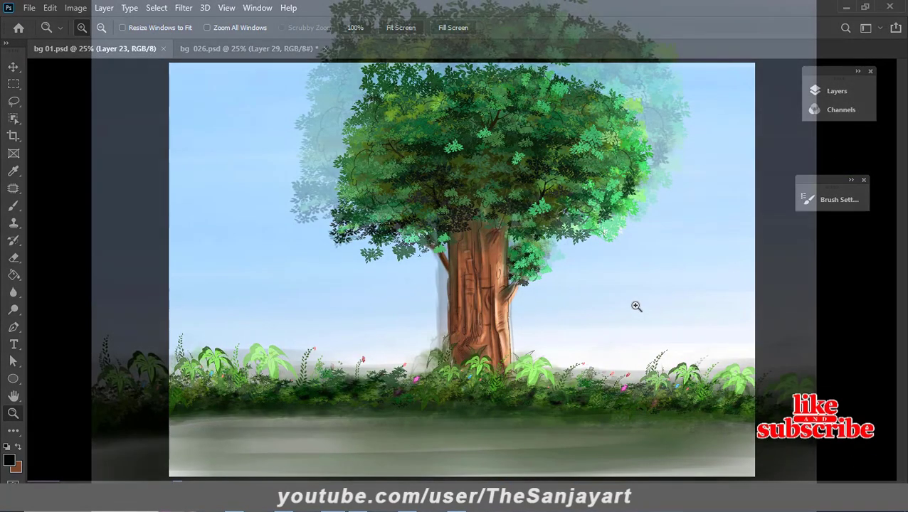